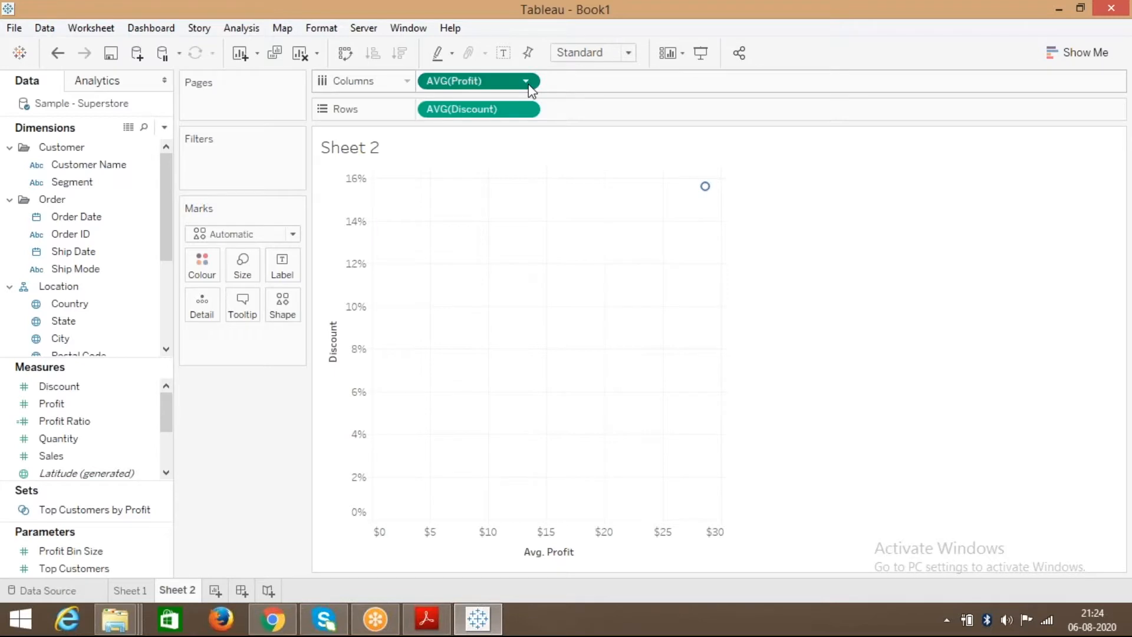
Aggregate Profit on the Columns shelf as Sum and compare the sheet with the Data Granularity slide in Acrobat Reader
{"action": "mouse_move", "coordinate": [495, 255]}
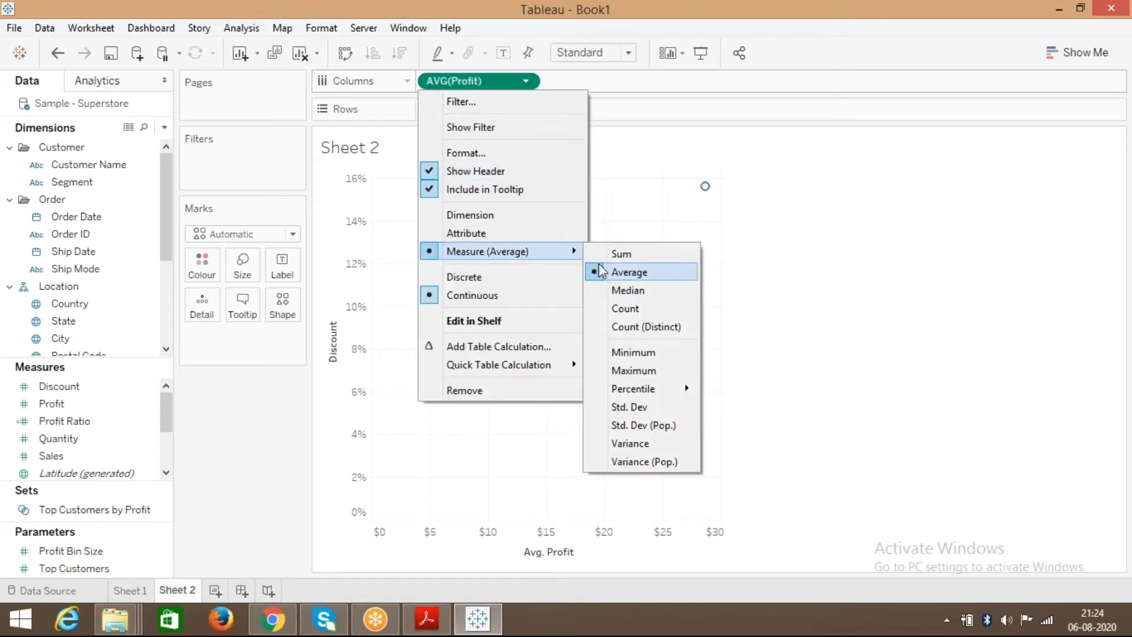
{"action": "left_click", "coordinate": [613, 255]}
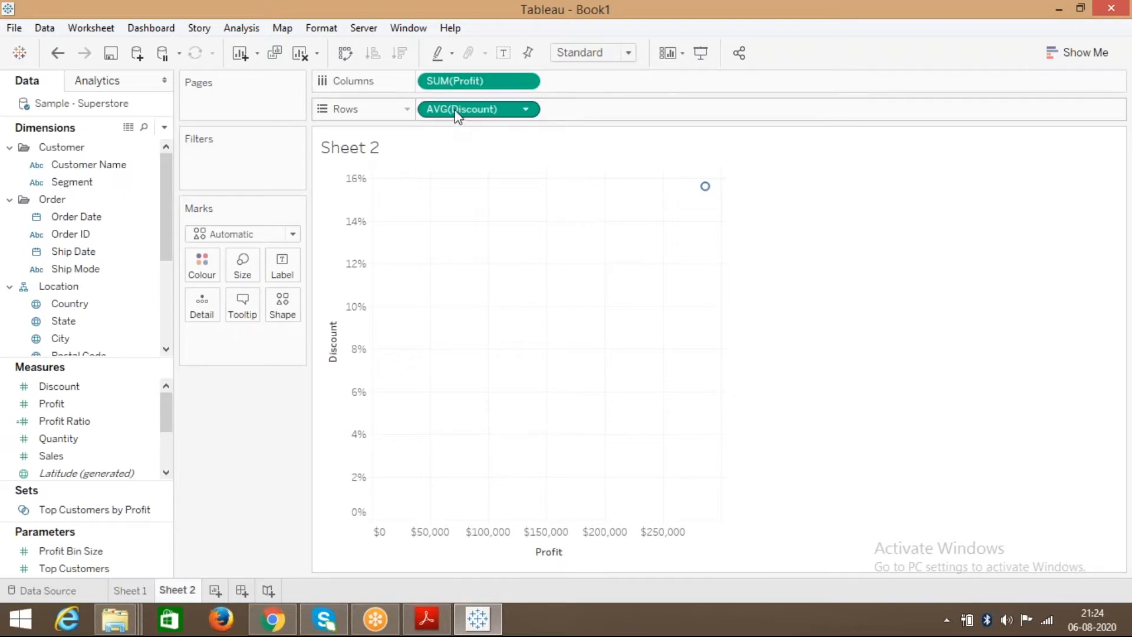
{"action": "left_click", "coordinate": [426, 620]}
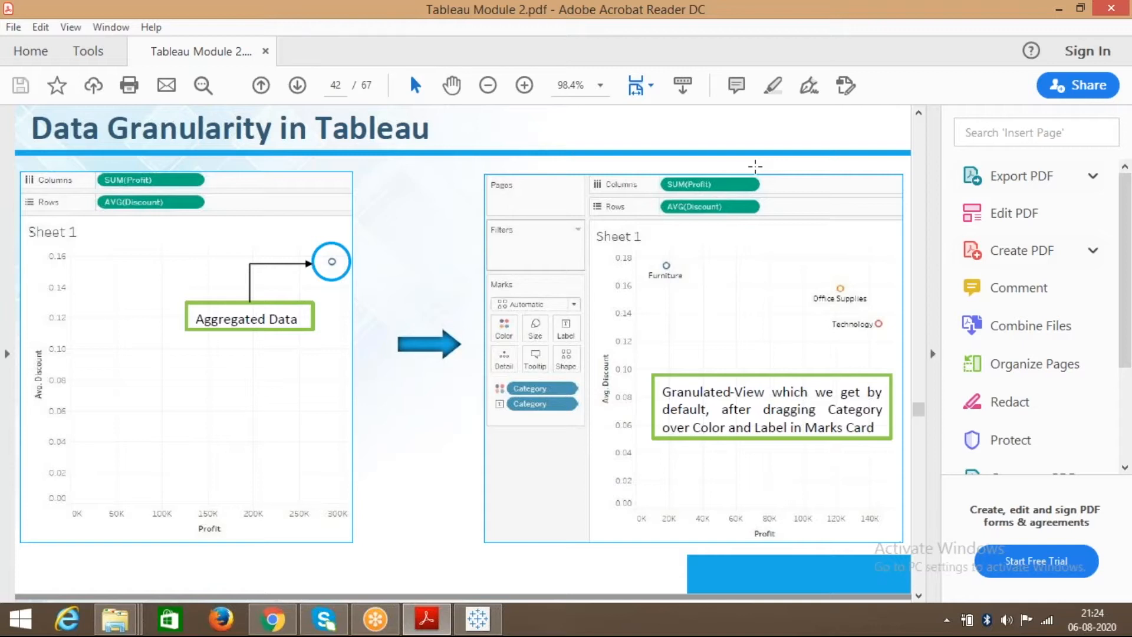
{"action": "key", "text": "alt+Tab"}
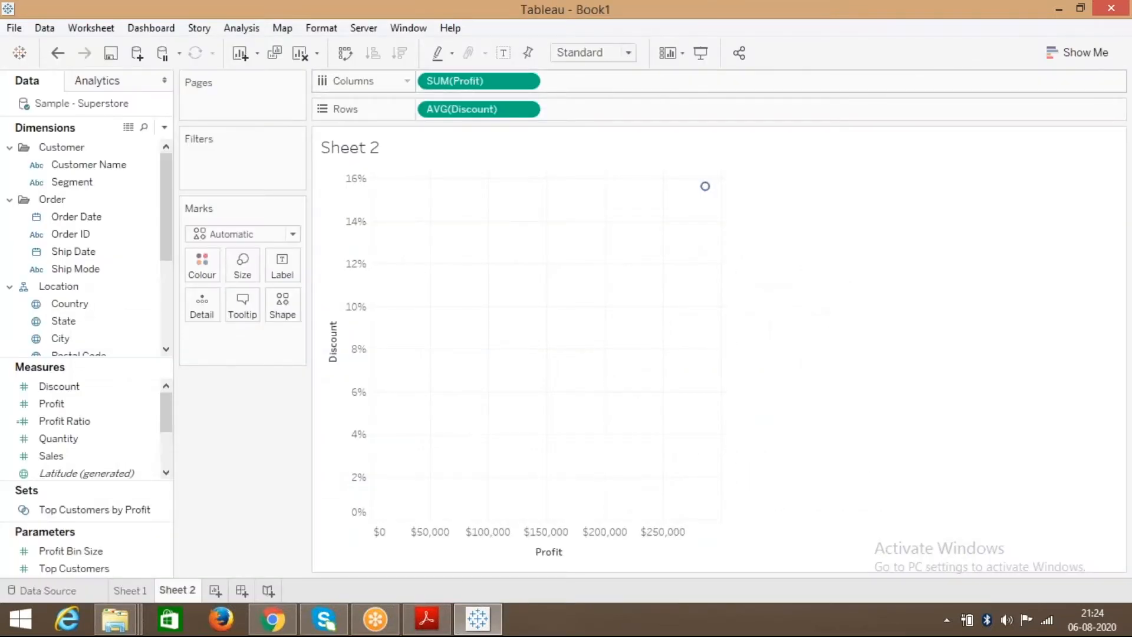
Colour the scatter marks by the Category dimension and inspect the details of each coloured mark
{"action": "left_click_drag", "start_coordinate": [165, 175], "coordinate": [164, 238]}
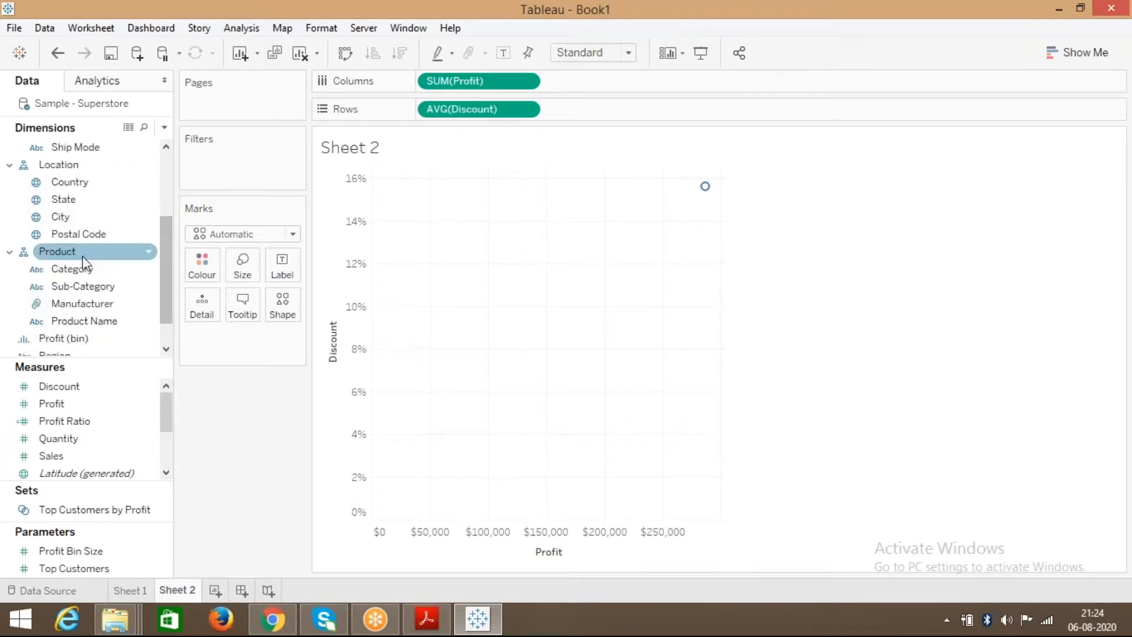
{"action": "left_click_drag", "start_coordinate": [80, 267], "coordinate": [202, 264]}
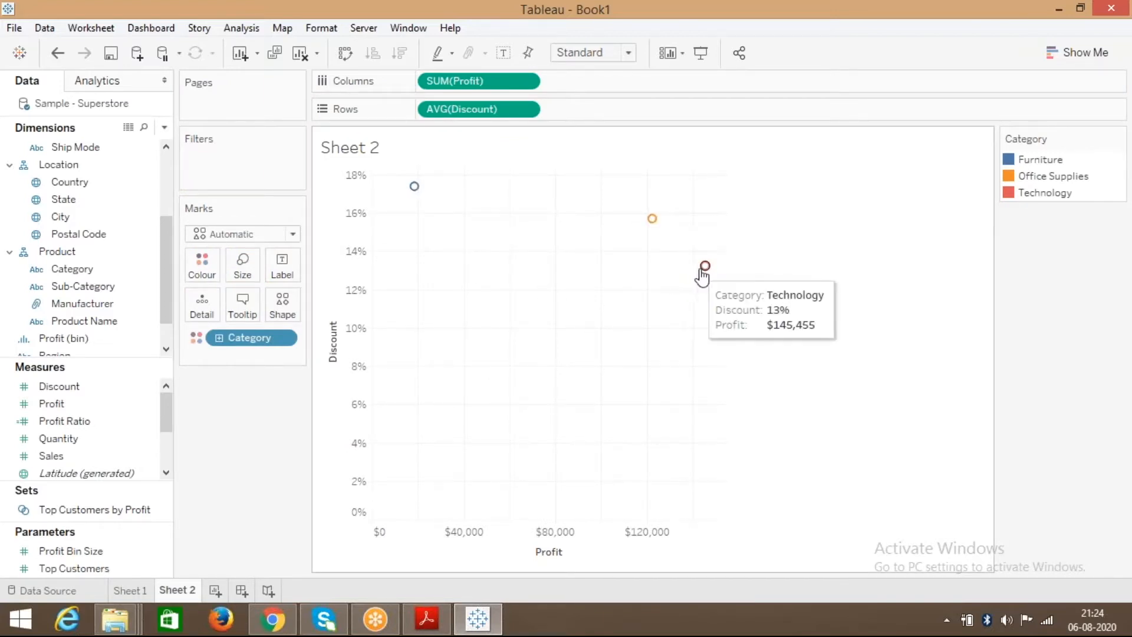
{"action": "mouse_move", "coordinate": [415, 188]}
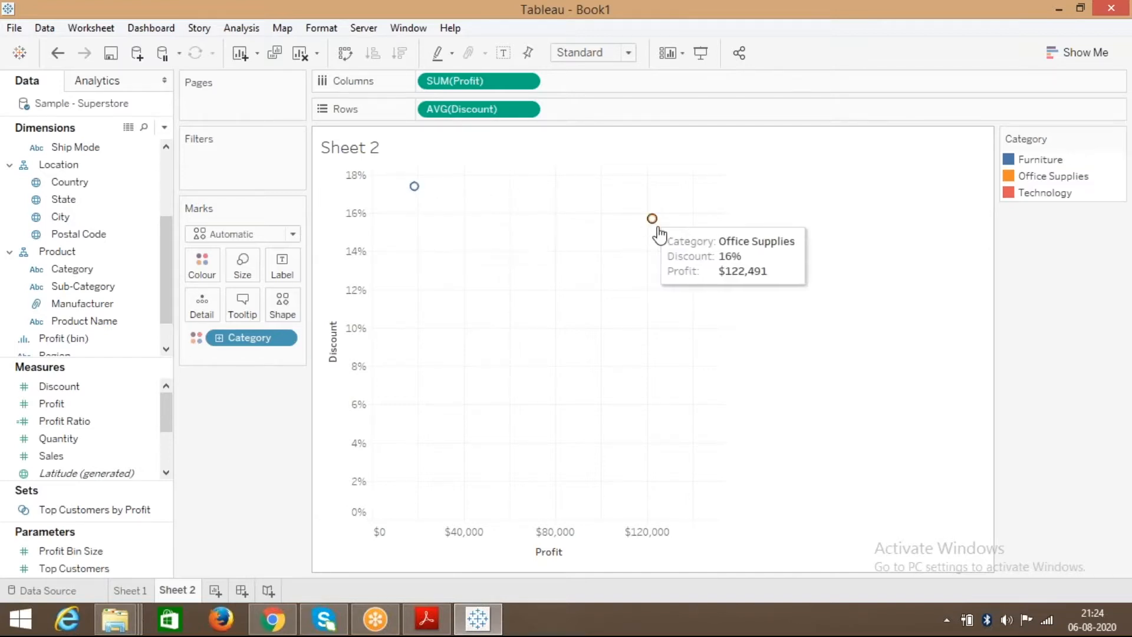
{"action": "mouse_move", "coordinate": [702, 265]}
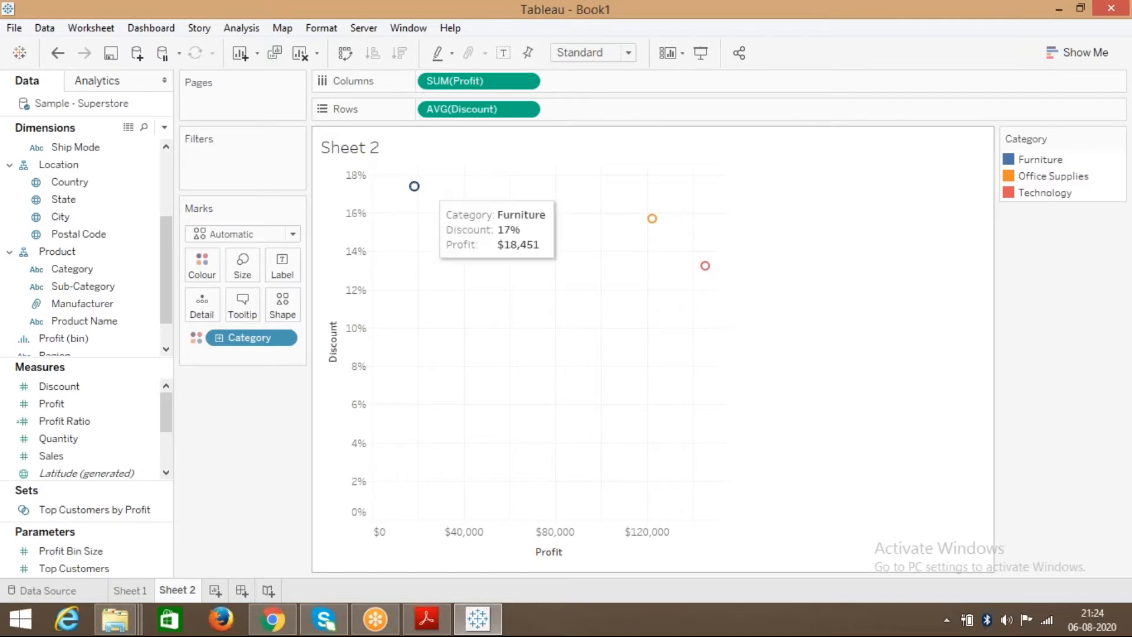
Check the Data Granularity slide in Acrobat Reader again and label the marks in the Tableau sheet with Category
{"action": "key", "text": "alt+Tab"}
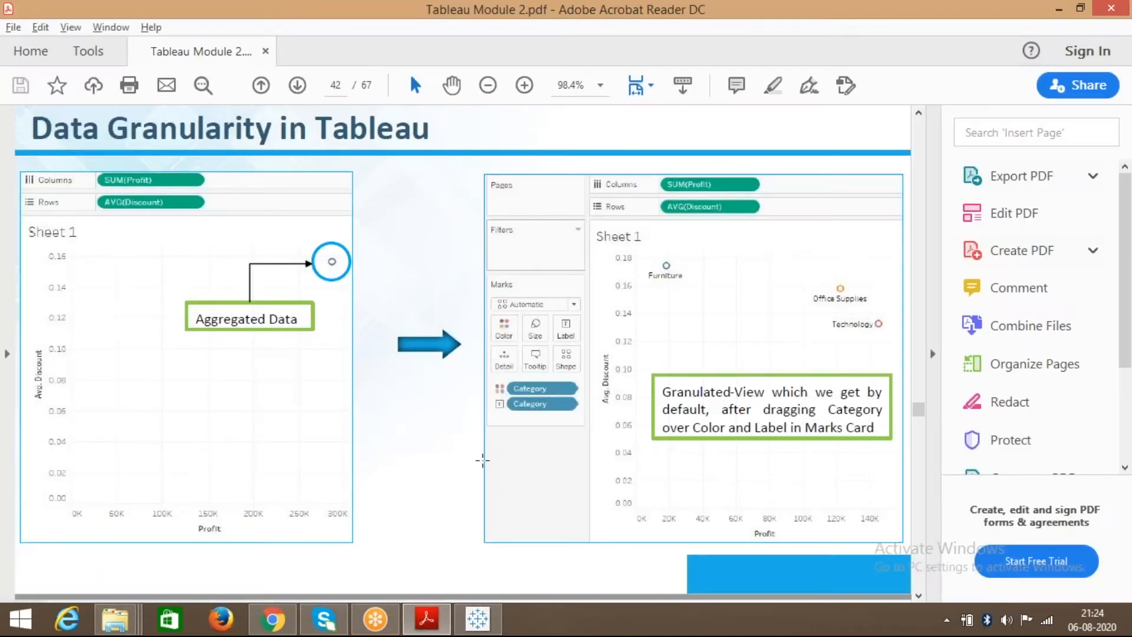
{"action": "key", "text": "alt+Tab"}
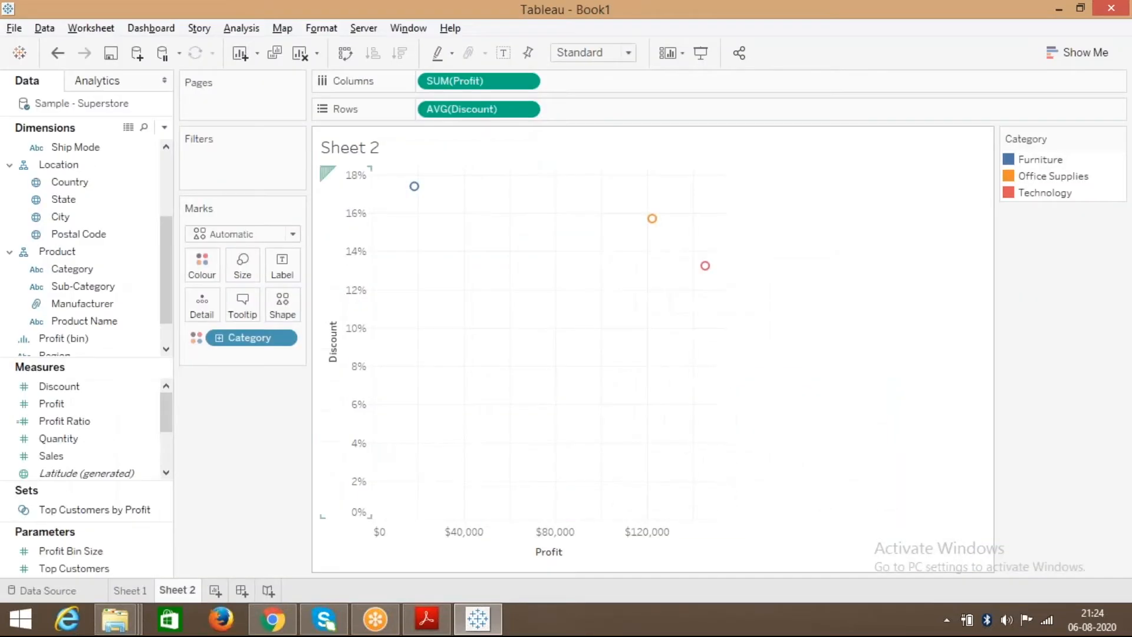
{"action": "left_click", "coordinate": [64, 272]}
{"action": "left_click_drag", "start_coordinate": [63, 278], "coordinate": [278, 270]}
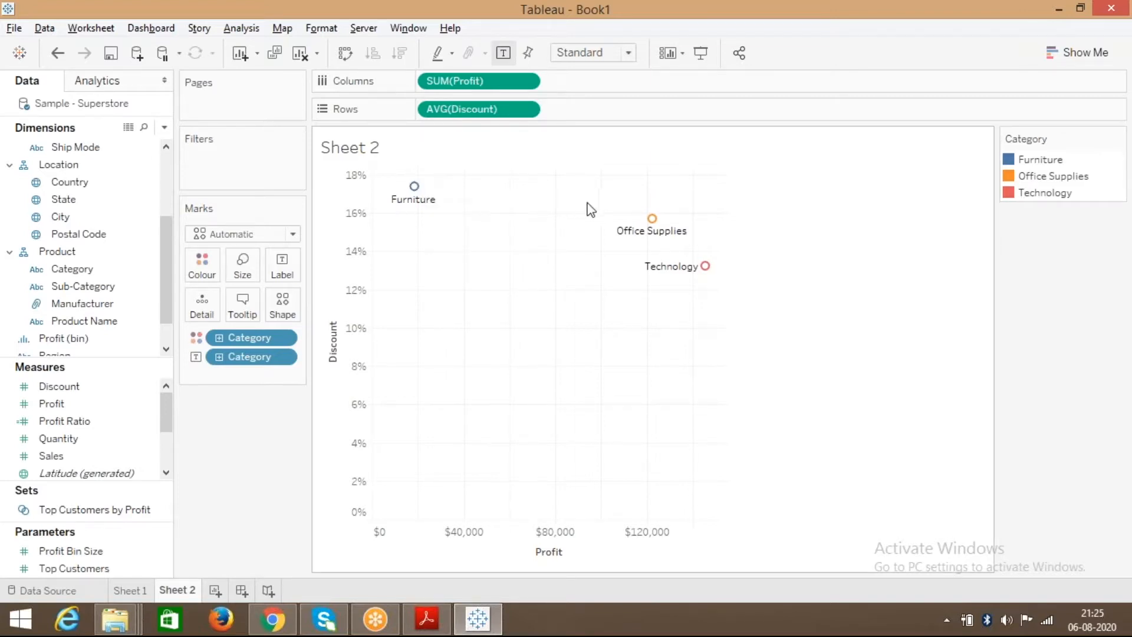
{"action": "mouse_move", "coordinate": [712, 284]}
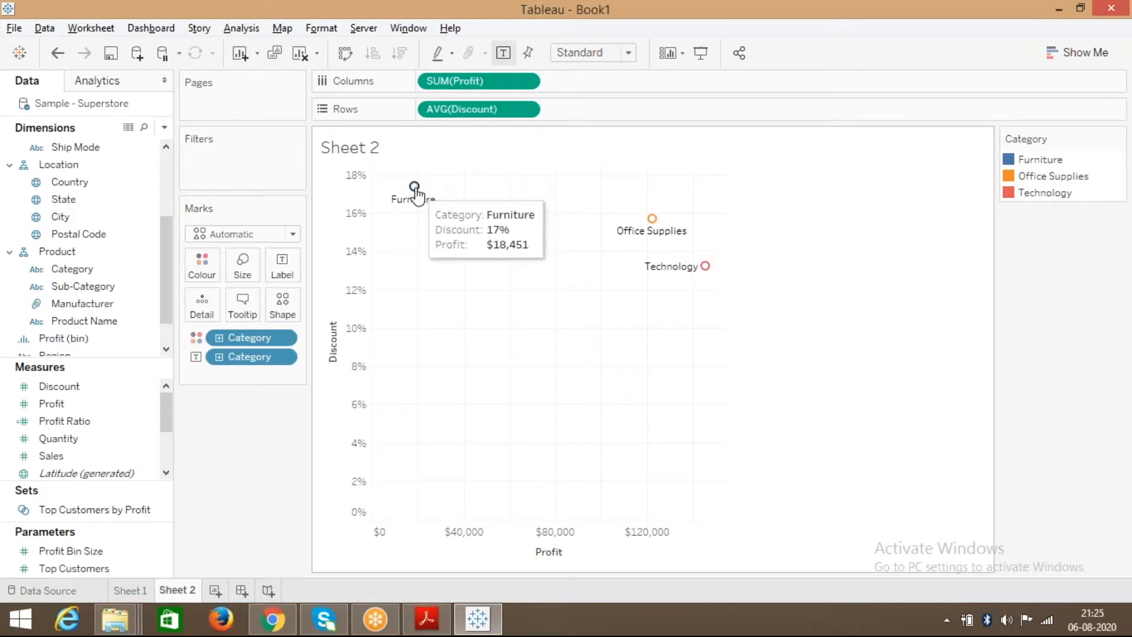
Change the shape of the marks to an asterisk
{"action": "left_click", "coordinate": [287, 308]}
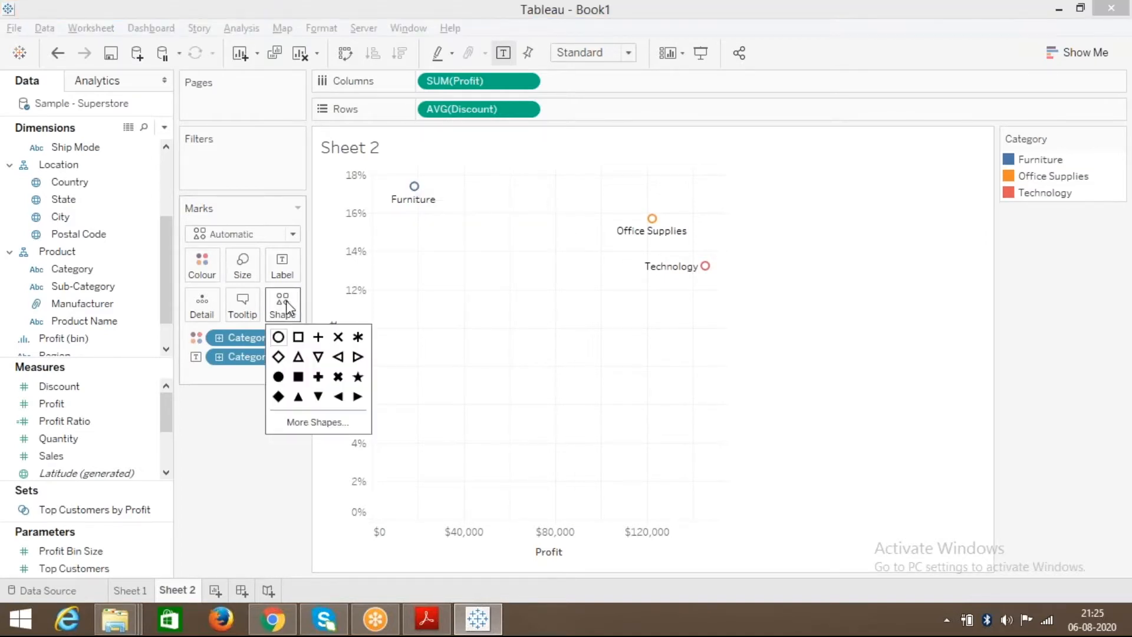
{"action": "left_click", "coordinate": [357, 337]}
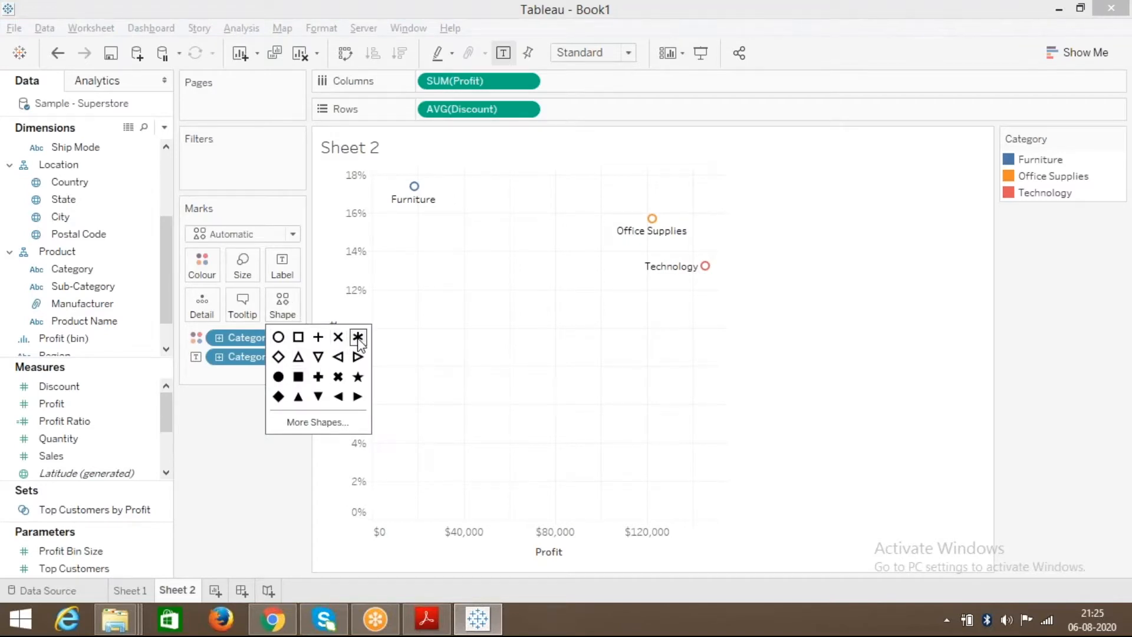
{"action": "left_click", "coordinate": [266, 521]}
{"action": "mouse_move", "coordinate": [425, 205]}
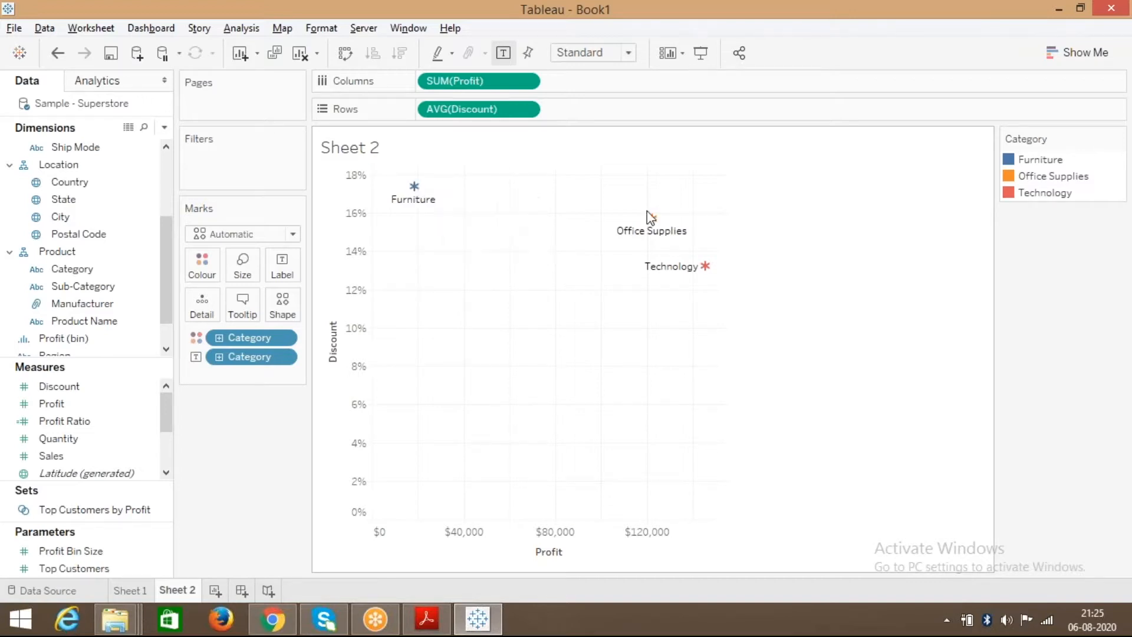
{"action": "mouse_move", "coordinate": [651, 221]}
Enlarge all the asterisk marks to beyond the midpoint of the size range
{"action": "left_click", "coordinate": [248, 269]}
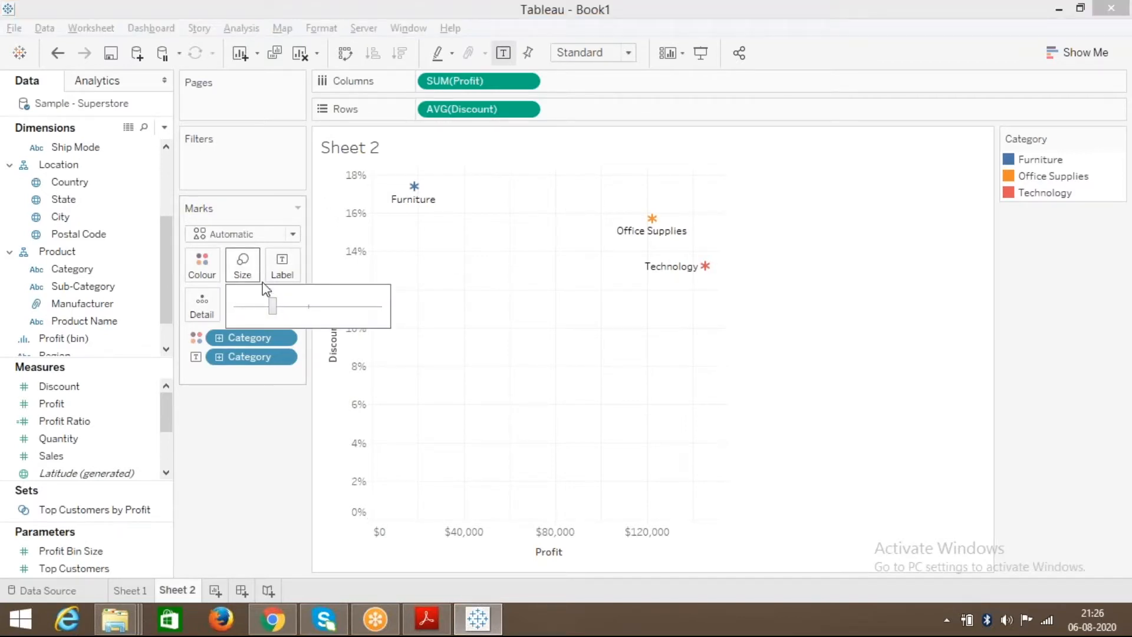
{"action": "left_click", "coordinate": [330, 307]}
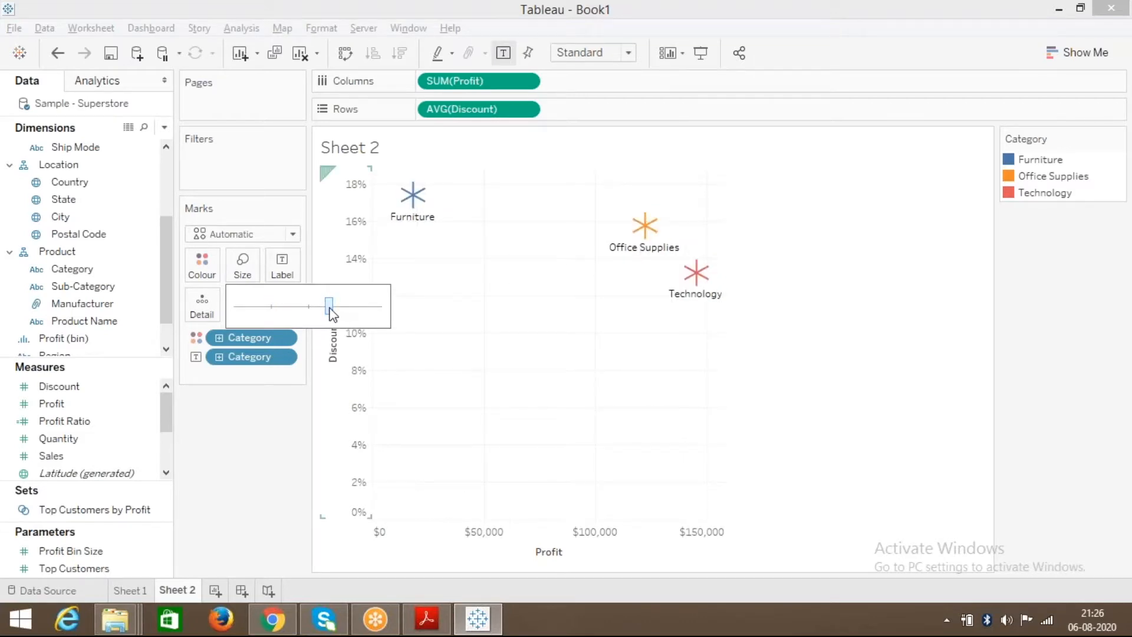
{"action": "left_click", "coordinate": [260, 446]}
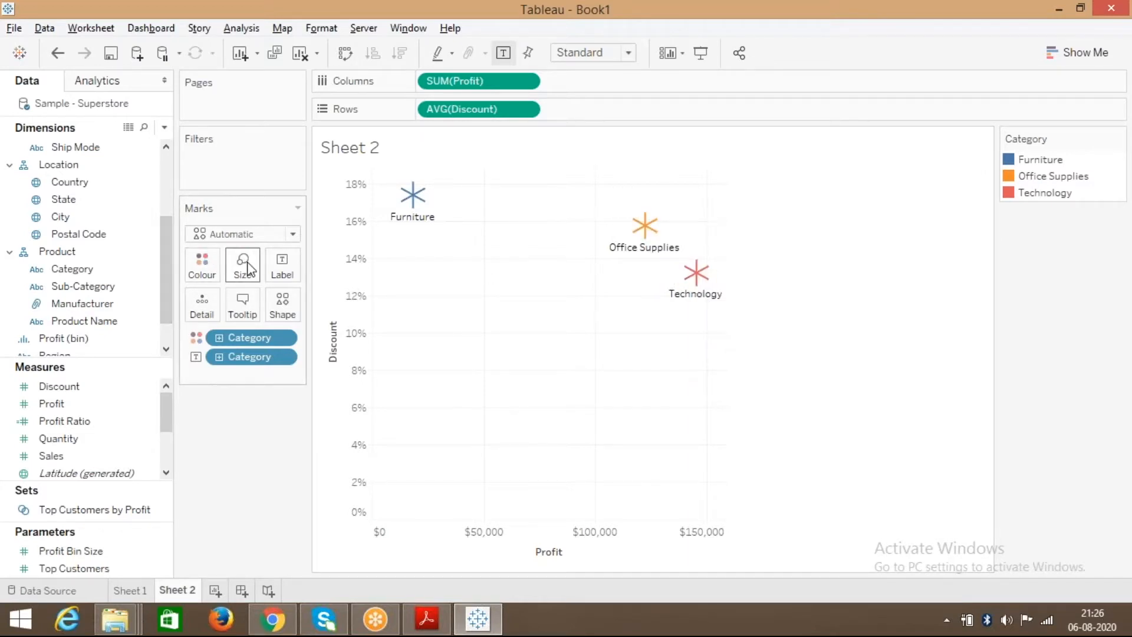
Size the marks by the Profit measure and compare the details of the three category marks
{"action": "left_click", "coordinate": [91, 404]}
{"action": "left_click_drag", "start_coordinate": [86, 406], "coordinate": [242, 266]}
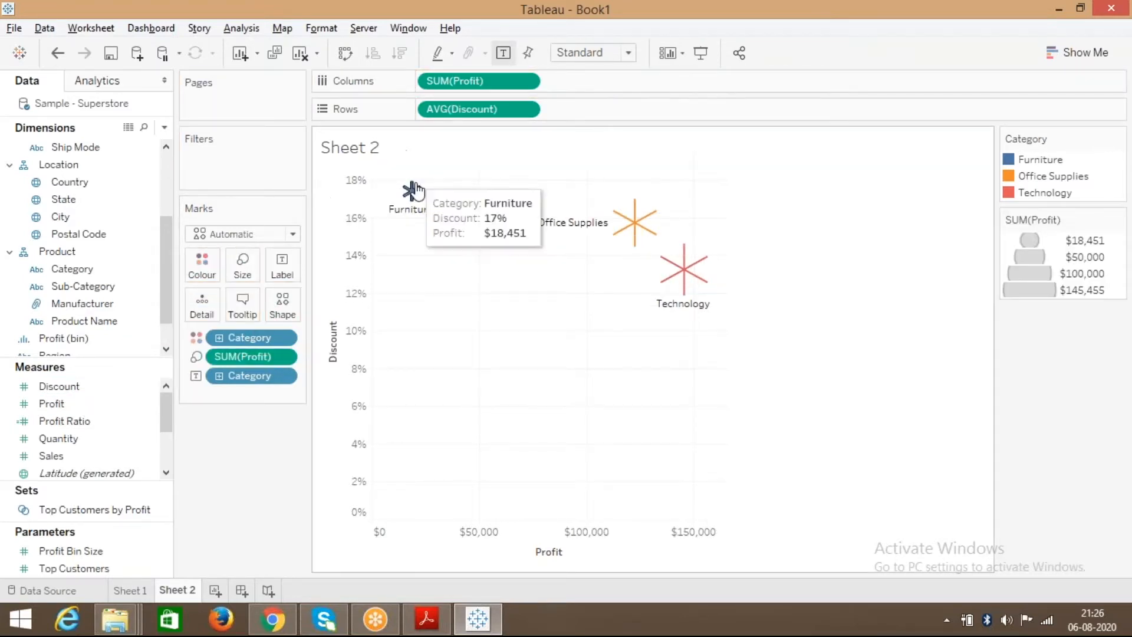
{"action": "mouse_move", "coordinate": [647, 242]}
{"action": "mouse_move", "coordinate": [686, 290]}
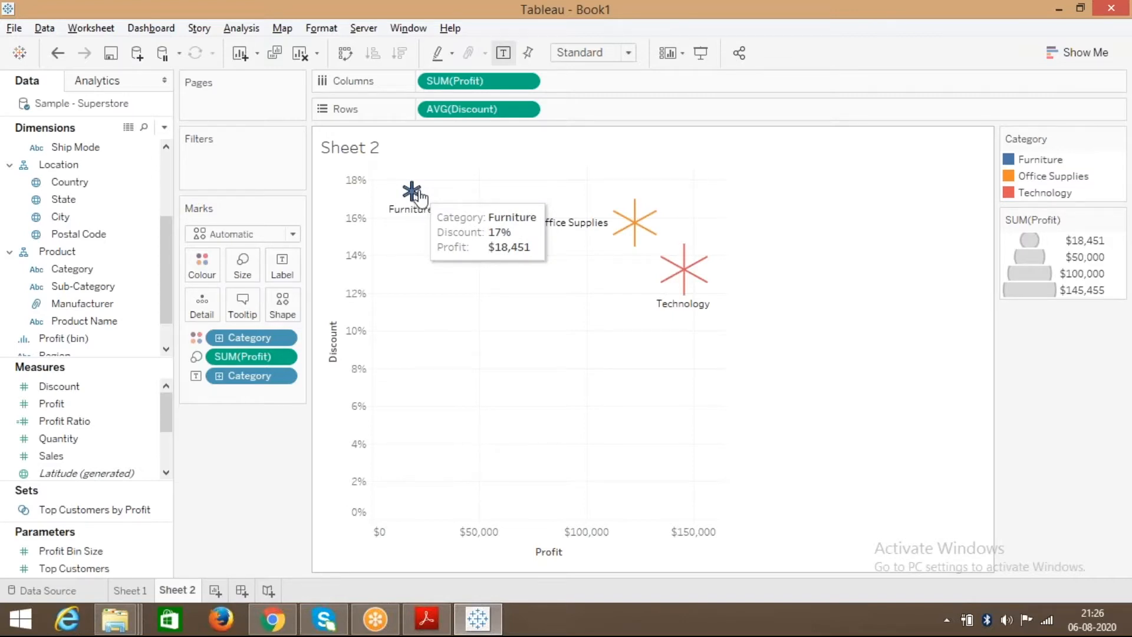
{"action": "mouse_move", "coordinate": [616, 224]}
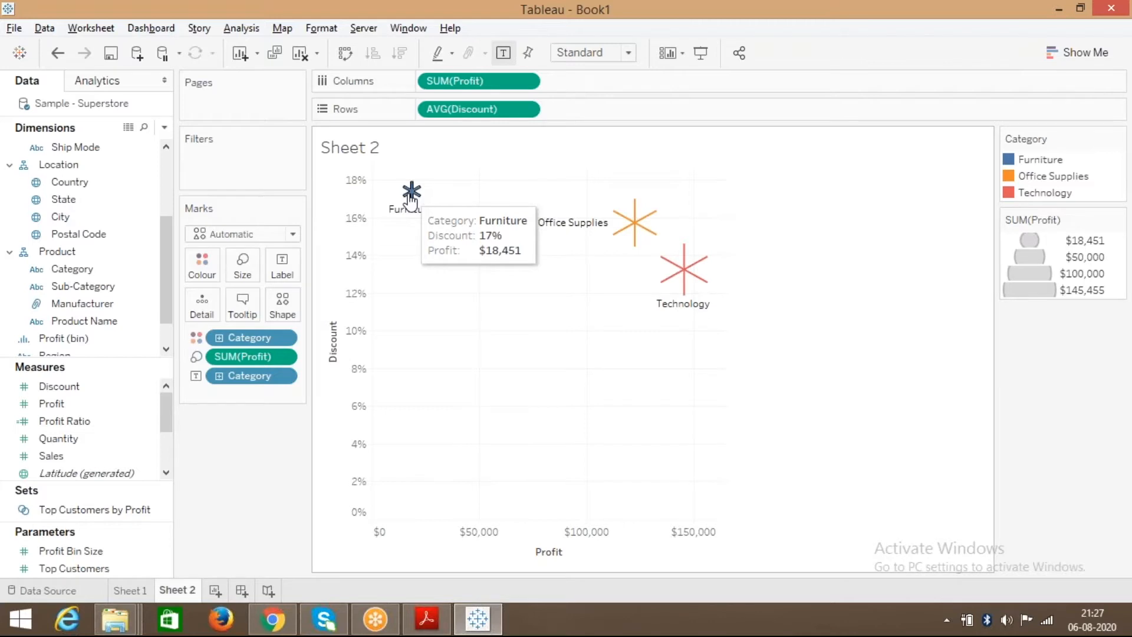
Remove the Profit line from the marks' tooltip, keeping only Category and Discount, and check the tooltip on the Furniture mark
{"action": "left_click", "coordinate": [240, 305]}
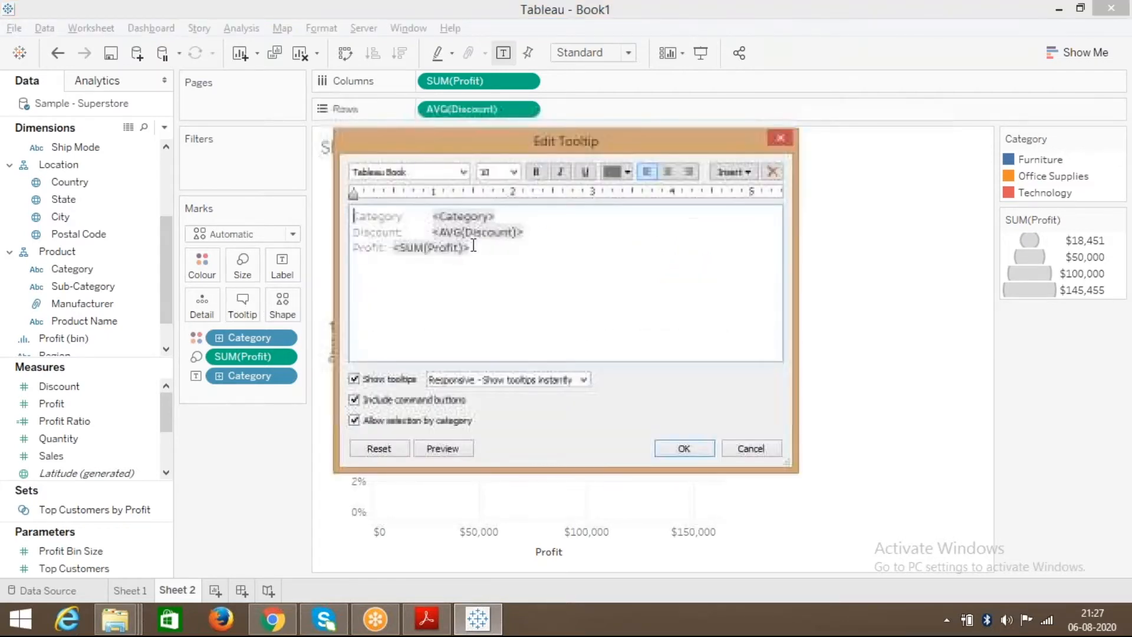
{"action": "left_click_drag", "start_coordinate": [479, 245], "coordinate": [353, 209]}
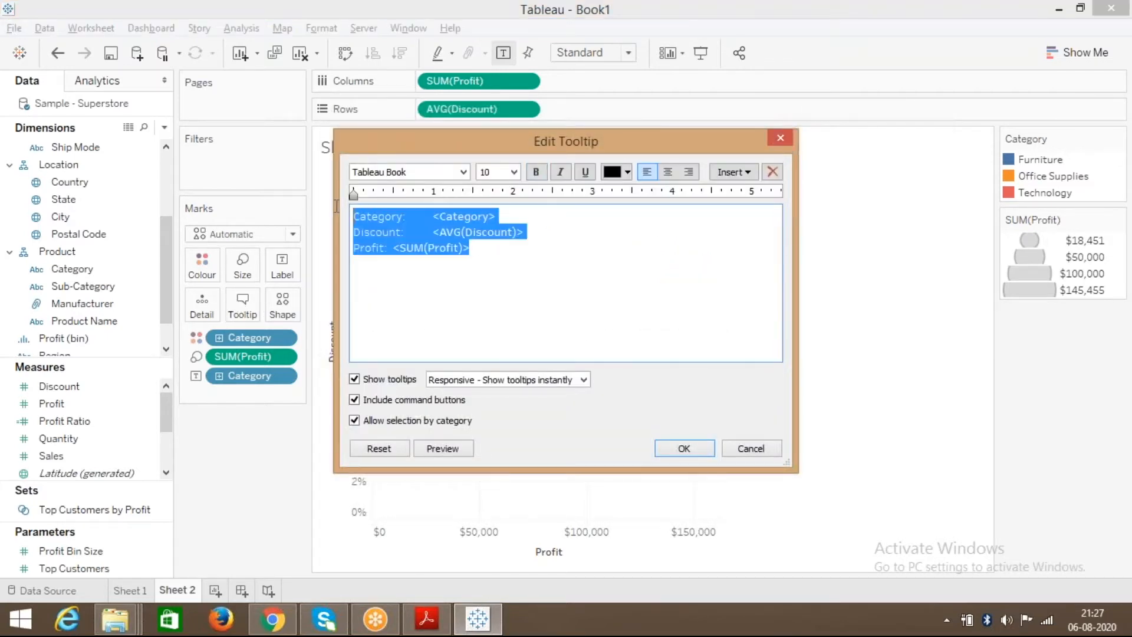
{"action": "left_click", "coordinate": [467, 278]}
{"action": "left_click_drag", "start_coordinate": [474, 247], "coordinate": [336, 248]}
{"action": "key", "text": "Delete"}
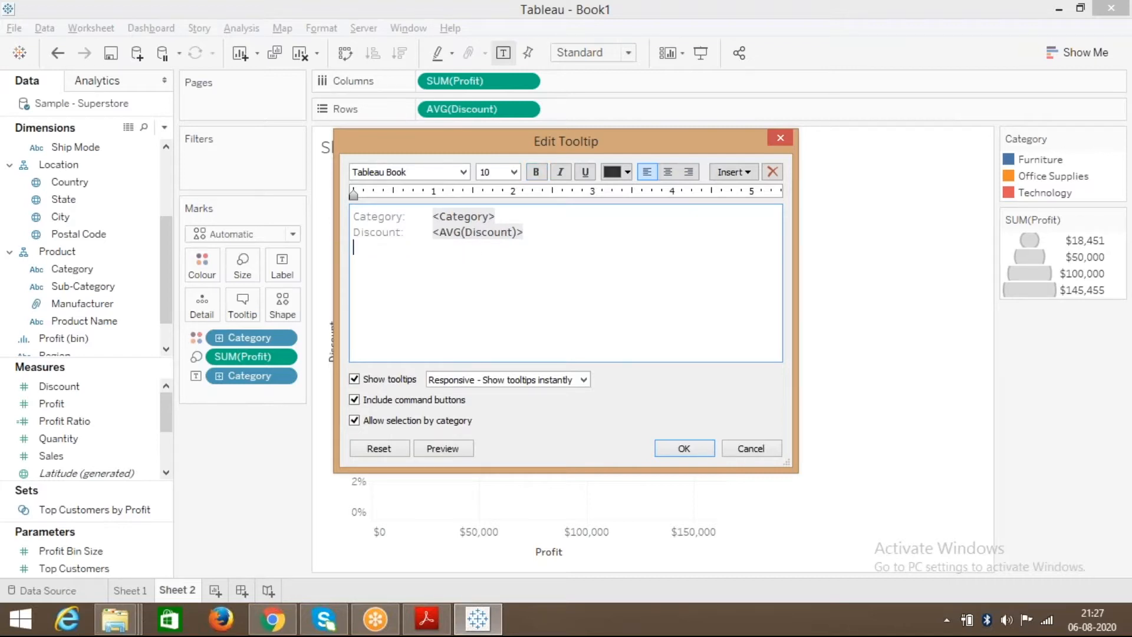
{"action": "left_click", "coordinate": [692, 453]}
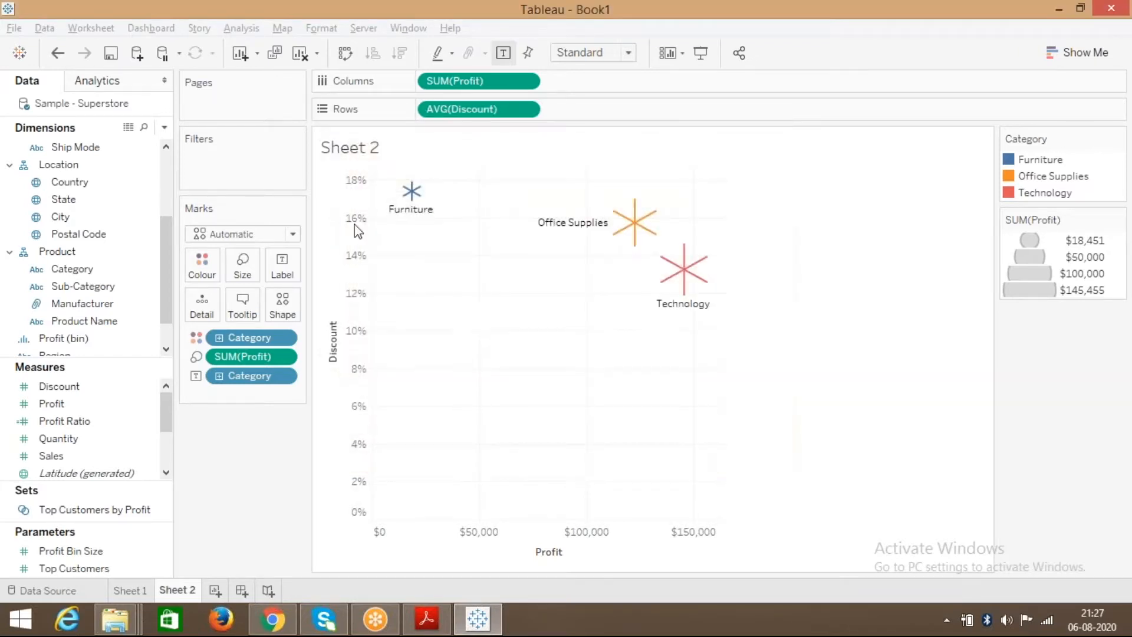
{"action": "mouse_move", "coordinate": [416, 199]}
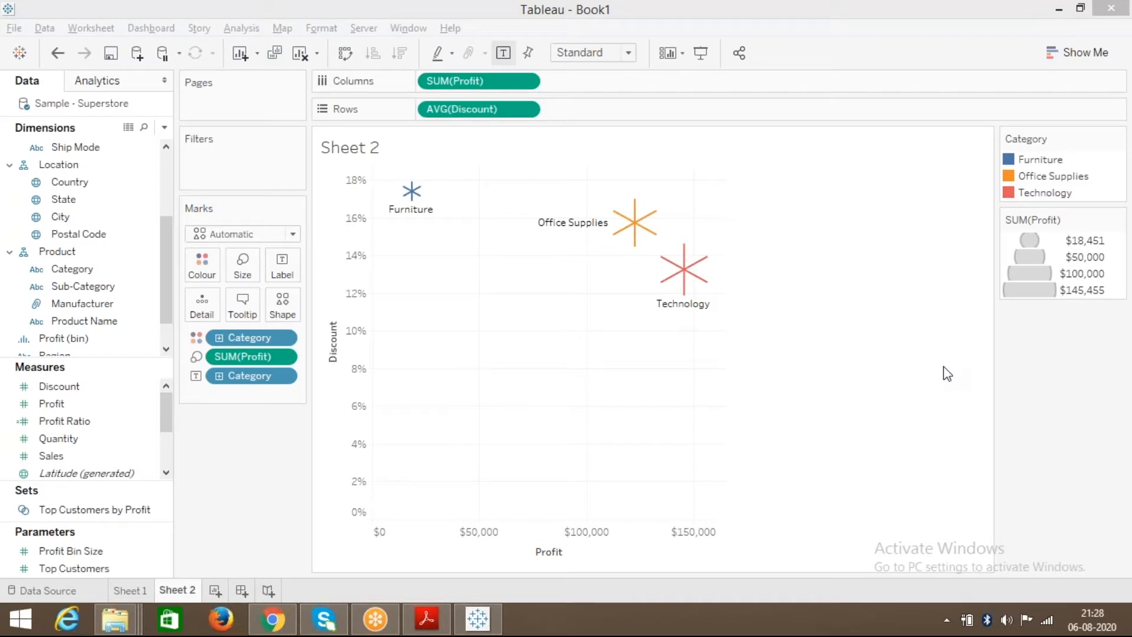
{"action": "left_click", "coordinate": [720, 393]}
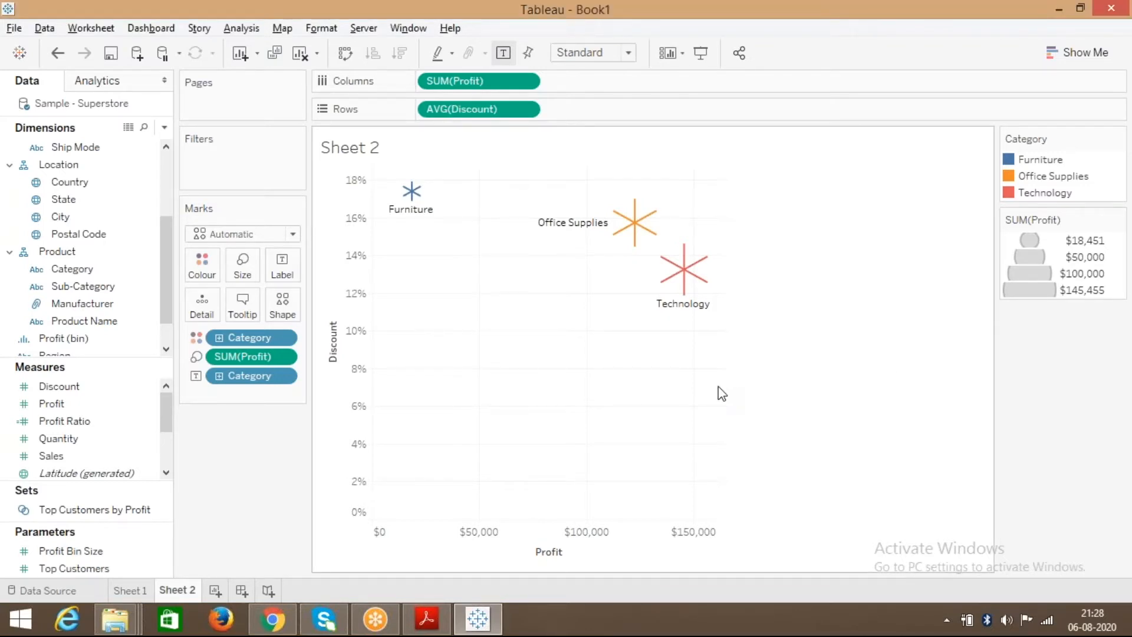
{"action": "left_click", "coordinate": [850, 103]}
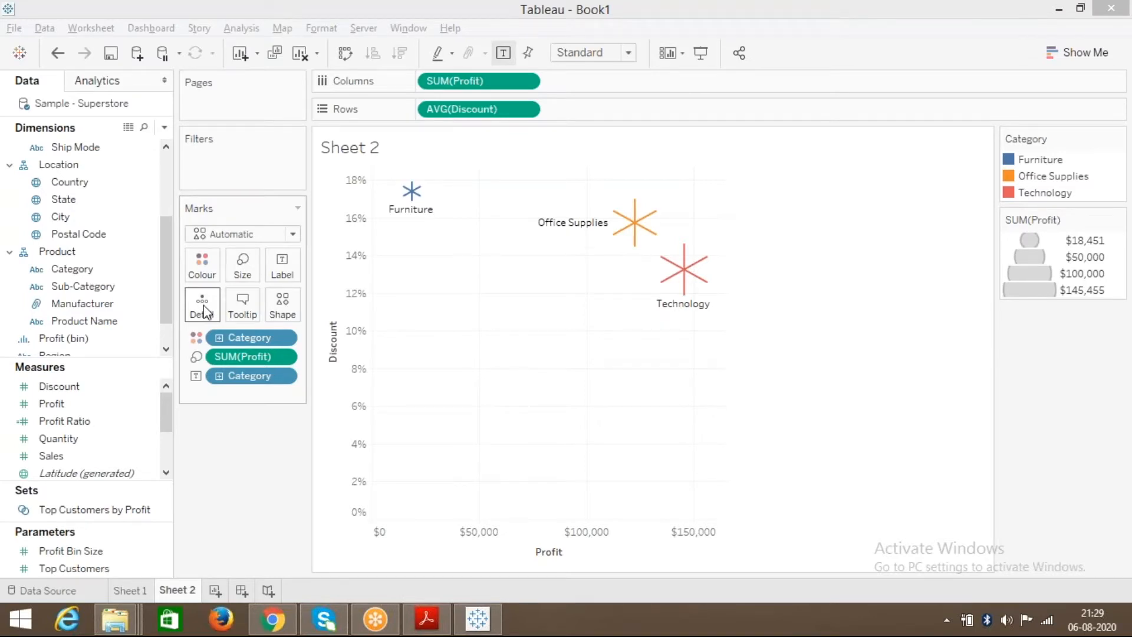
Switch to the Tableau Module 2 PDF in Acrobat Reader and review the granularity, Visual Analytics and Marks Card slides
{"action": "left_click", "coordinate": [437, 618]}
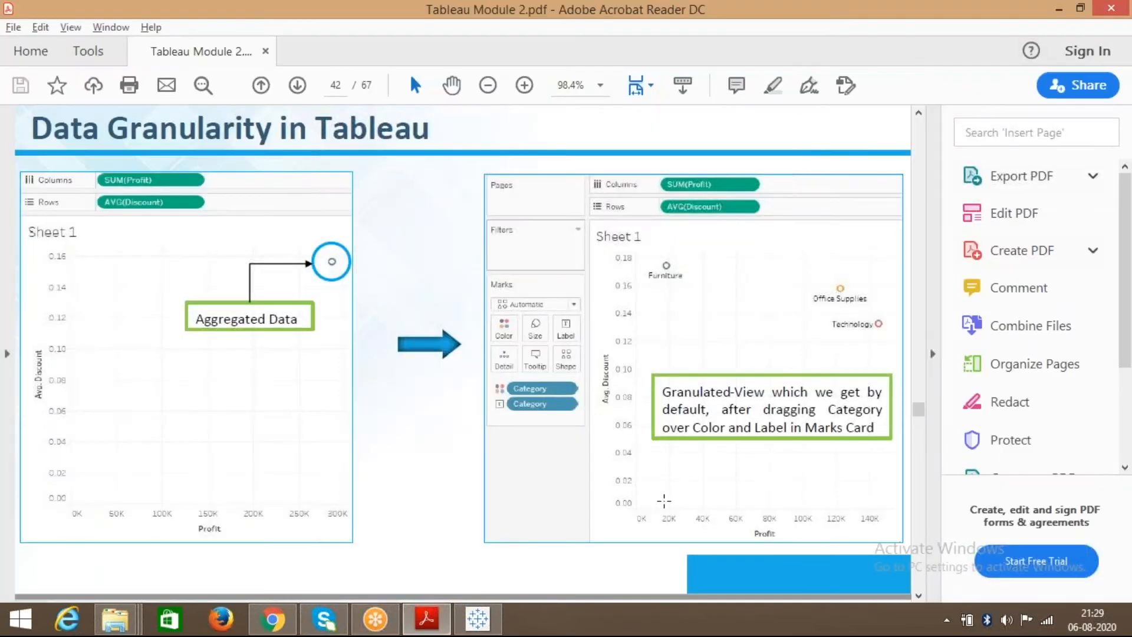
{"action": "scroll", "coordinate": [924, 598], "scroll_direction": "down", "scroll_amount": 5}
{"action": "left_click", "coordinate": [918, 596]}
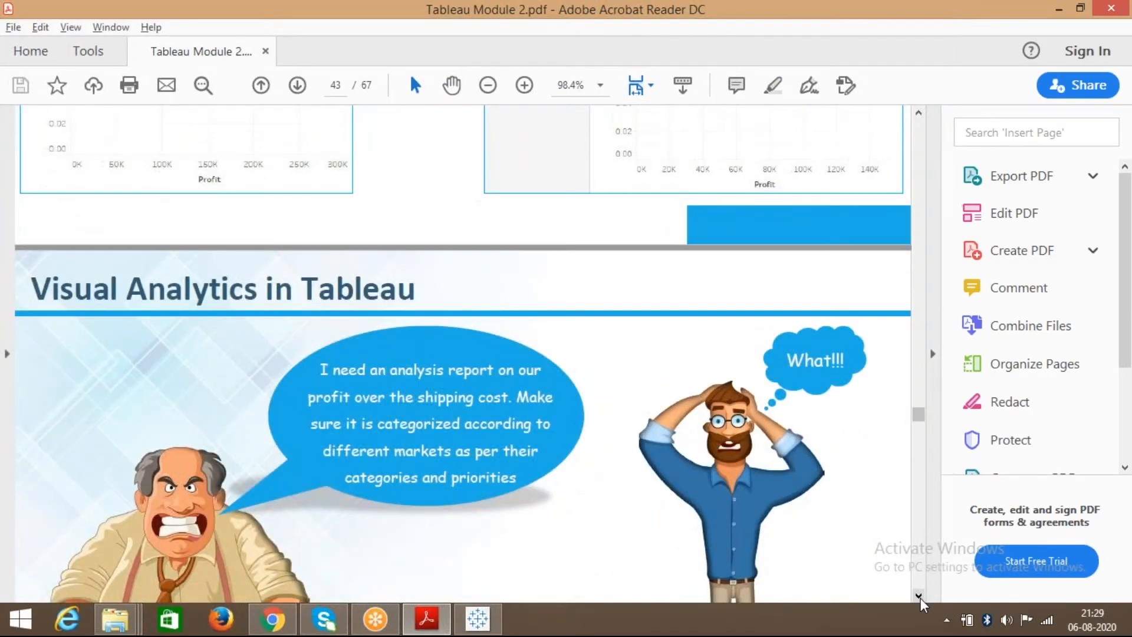
{"action": "scroll", "coordinate": [919, 116], "scroll_direction": "up", "scroll_amount": 10}
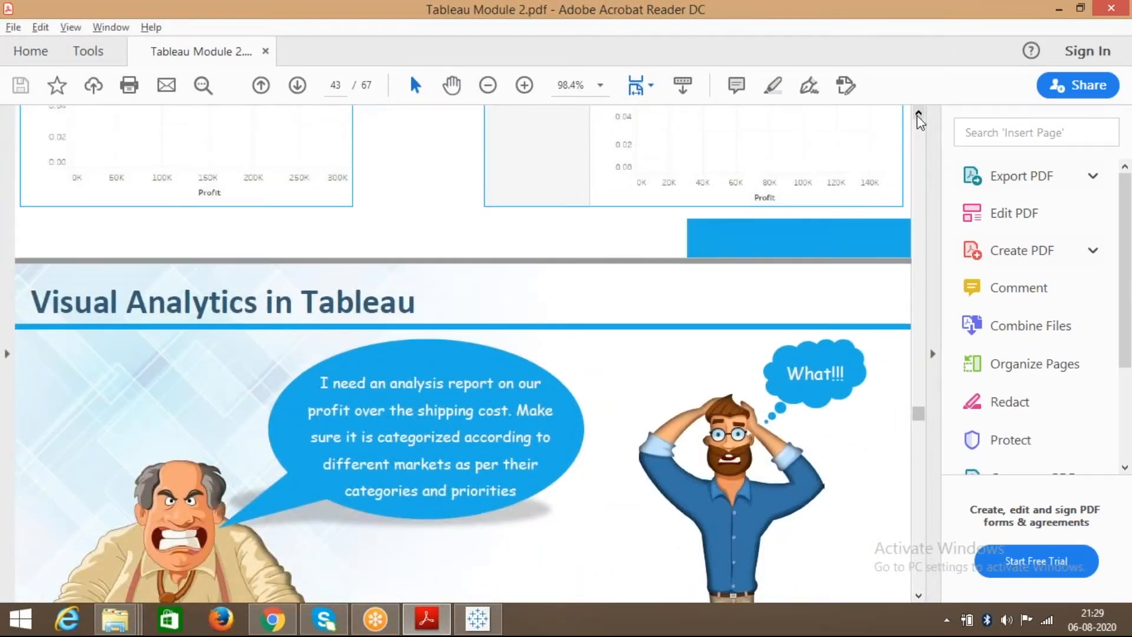
{"action": "scroll", "coordinate": [920, 121], "scroll_direction": "up", "scroll_amount": 15}
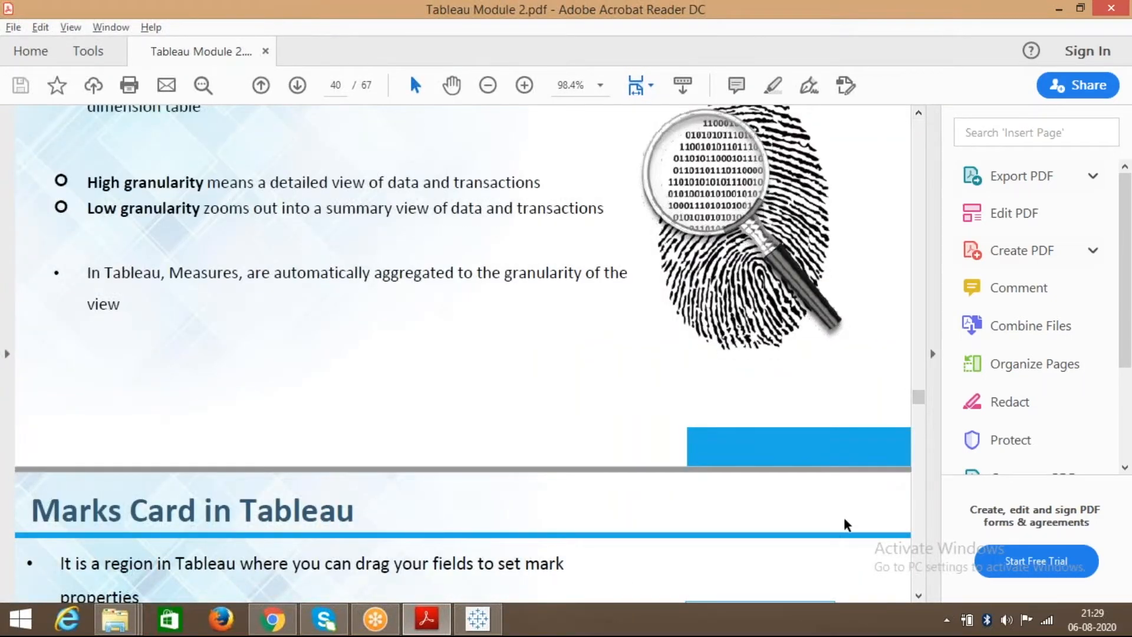
{"action": "scroll", "coordinate": [918, 598], "scroll_direction": "down", "scroll_amount": 5}
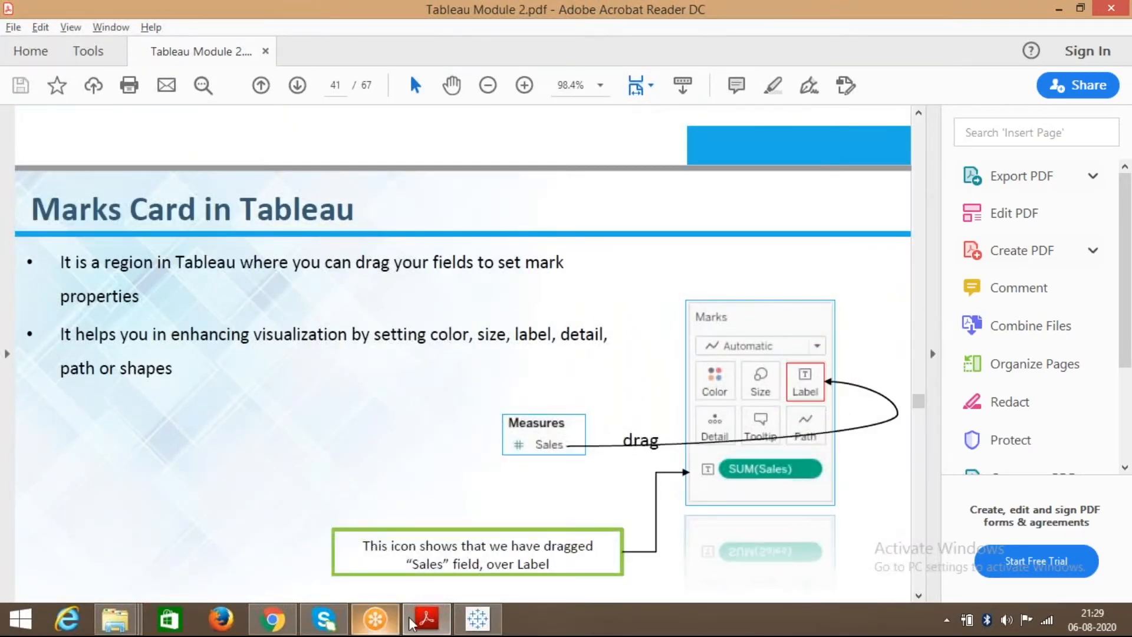
Return to Tableau and add Sub-Category as a detail on the marks to break the view down further
{"action": "left_click", "coordinate": [478, 619]}
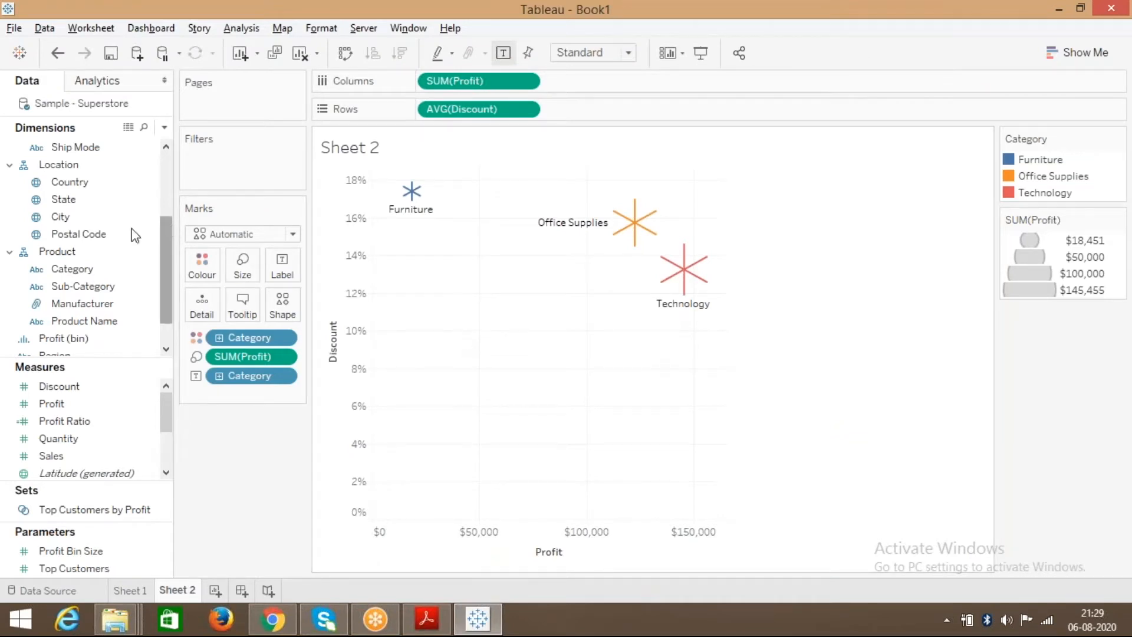
{"action": "left_click_drag", "start_coordinate": [97, 289], "coordinate": [202, 301]}
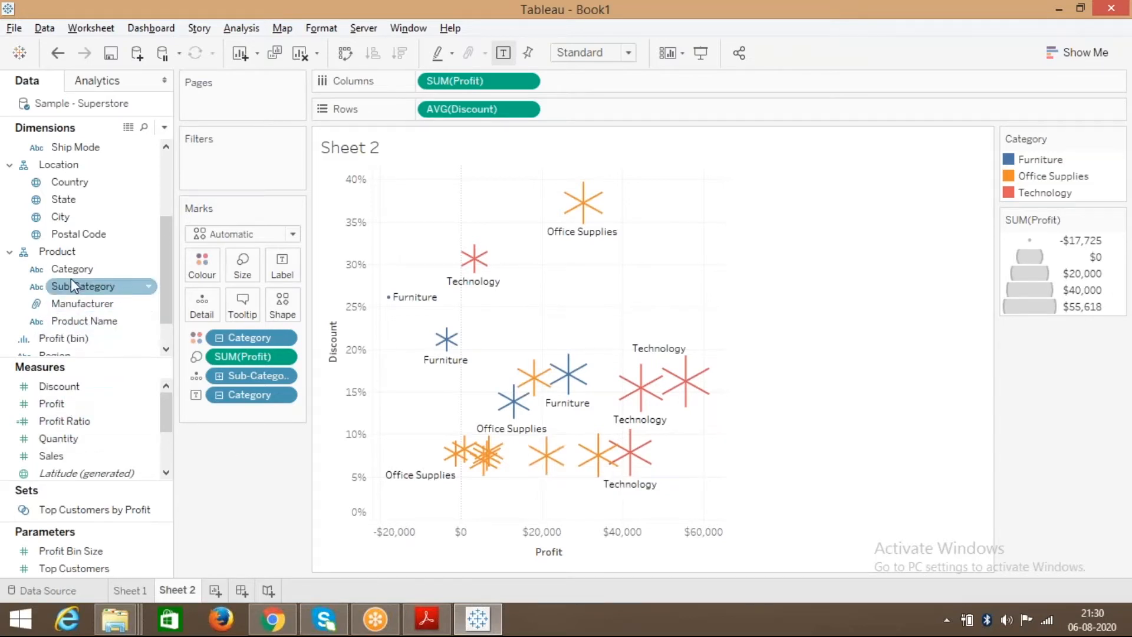
Add Sub-Category as a second label on the scatter plot marks alongside Category
{"action": "left_click_drag", "start_coordinate": [71, 283], "coordinate": [281, 263]}
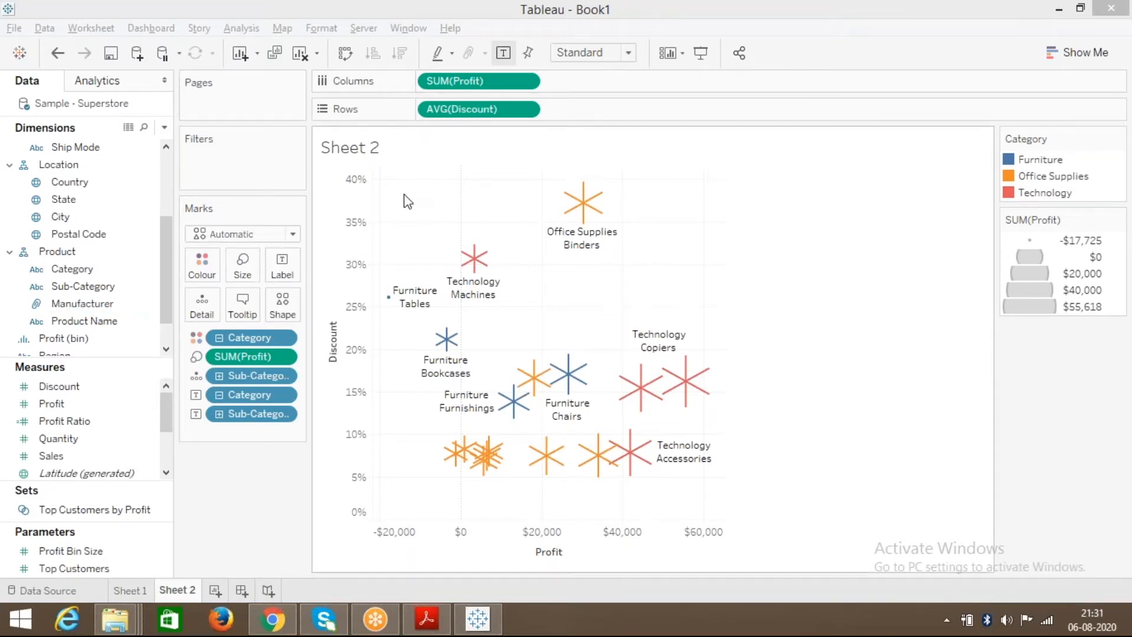
Try the Shape and Circle mark types on the scatter plot and check the tooltip on the Furniture Furnishings mark
{"action": "left_click", "coordinate": [292, 235]}
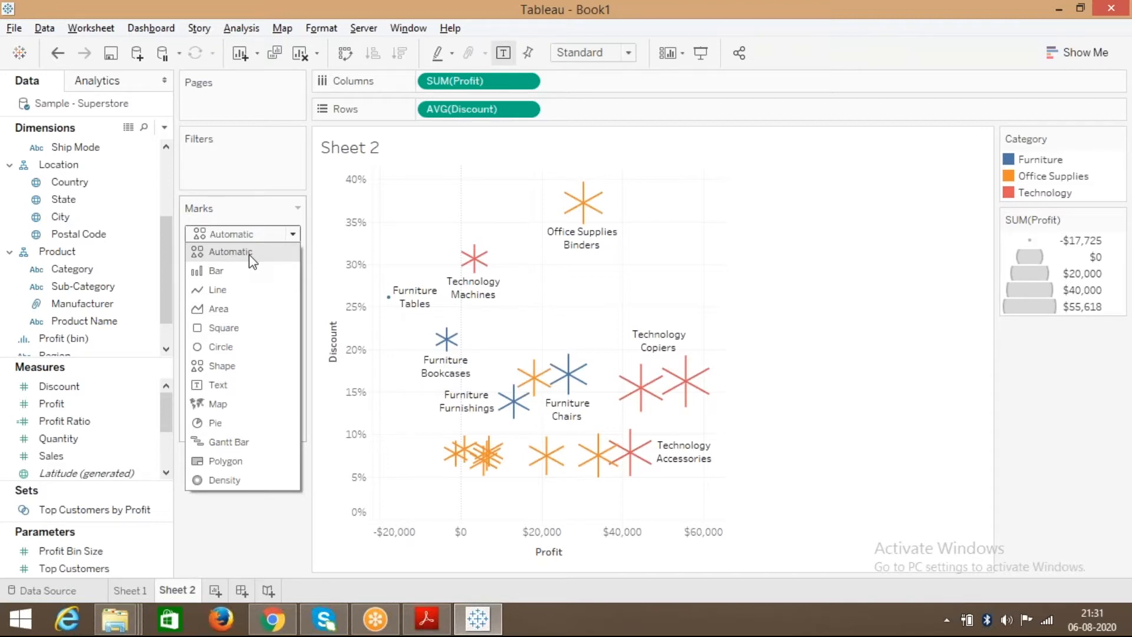
{"action": "left_click", "coordinate": [239, 363]}
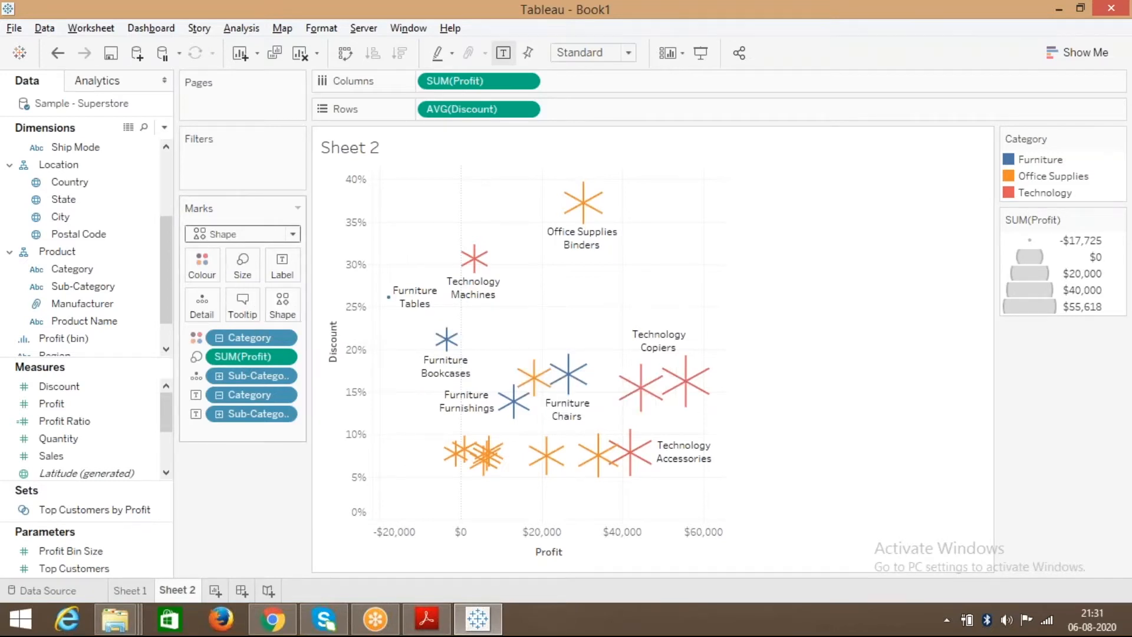
{"action": "left_click", "coordinate": [293, 234]}
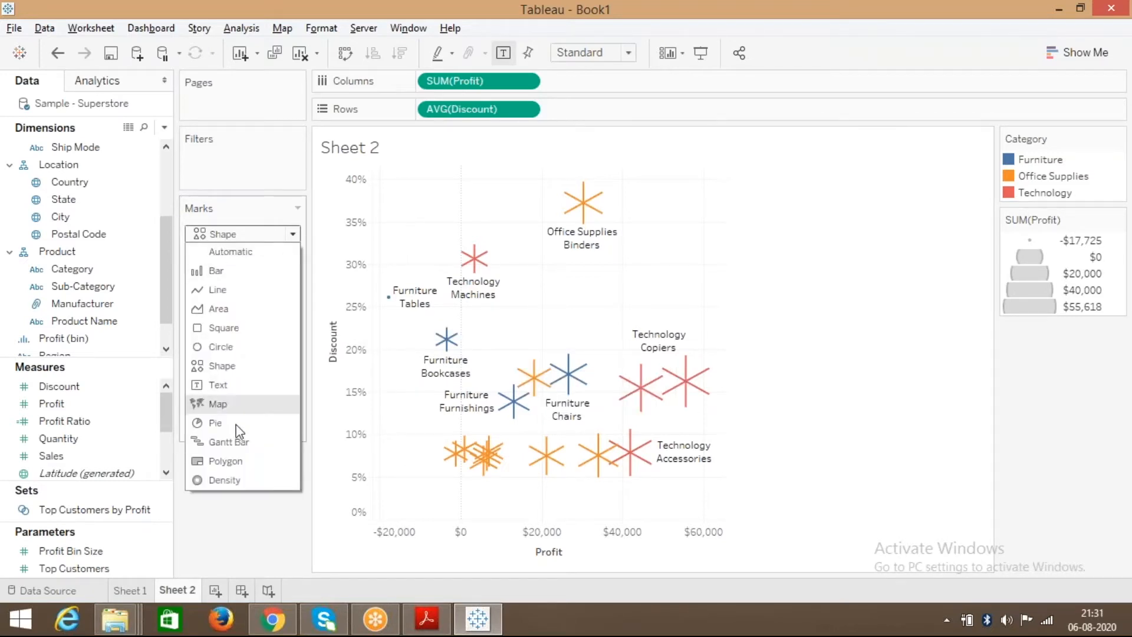
{"action": "left_click", "coordinate": [225, 364]}
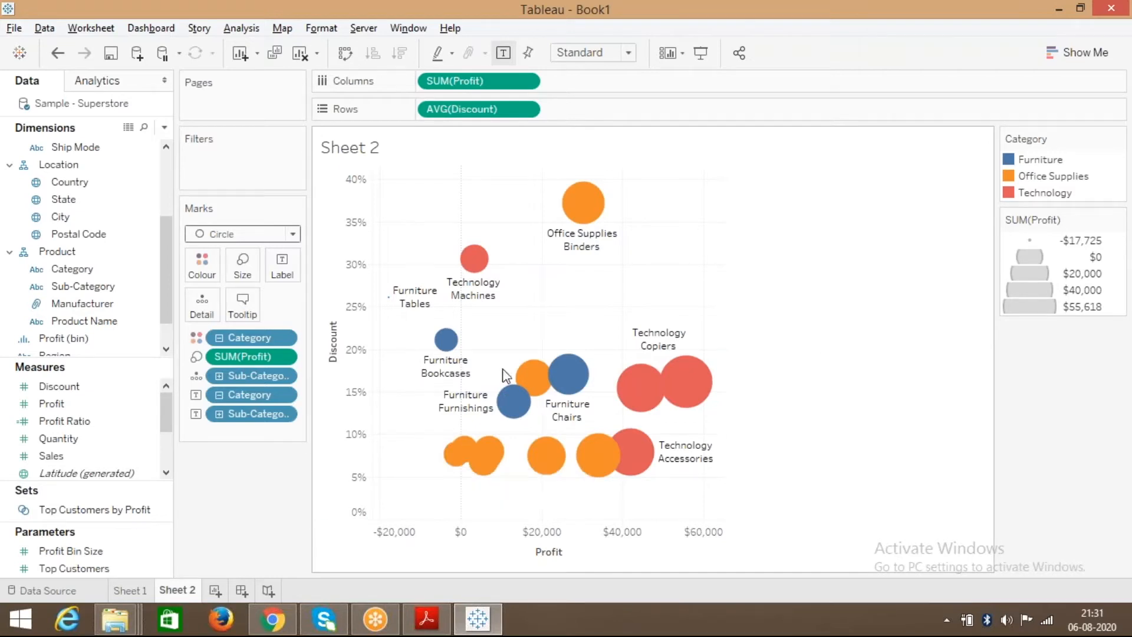
{"action": "mouse_move", "coordinate": [513, 402]}
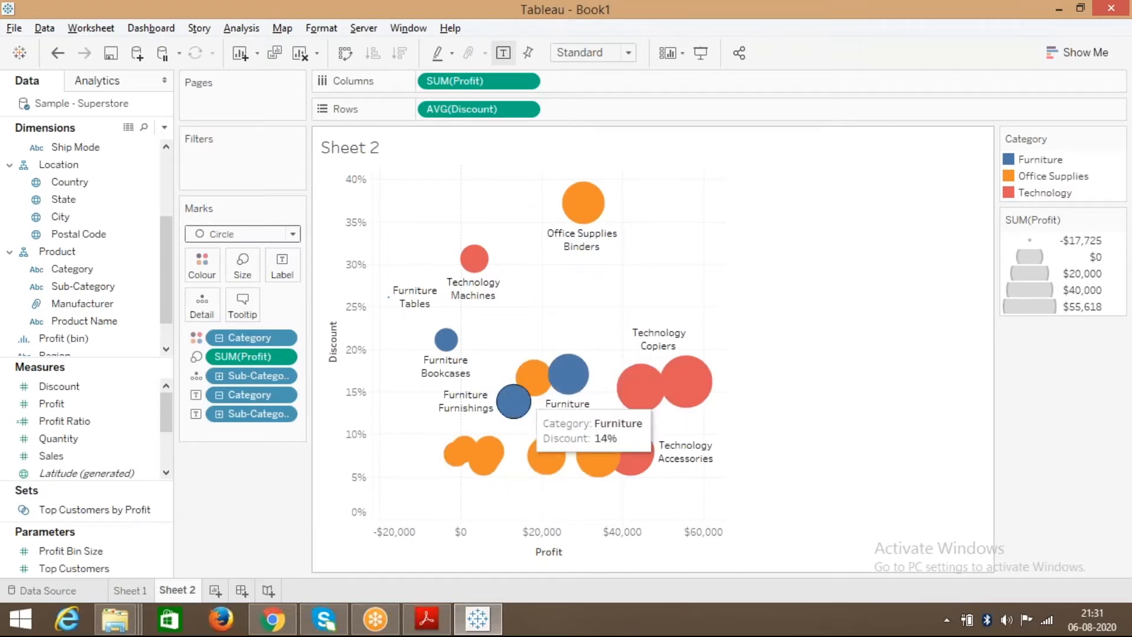
Change the mark type to Square, Area and finally Line to compare how the Profit versus Discount view is drawn
{"action": "left_click", "coordinate": [289, 233]}
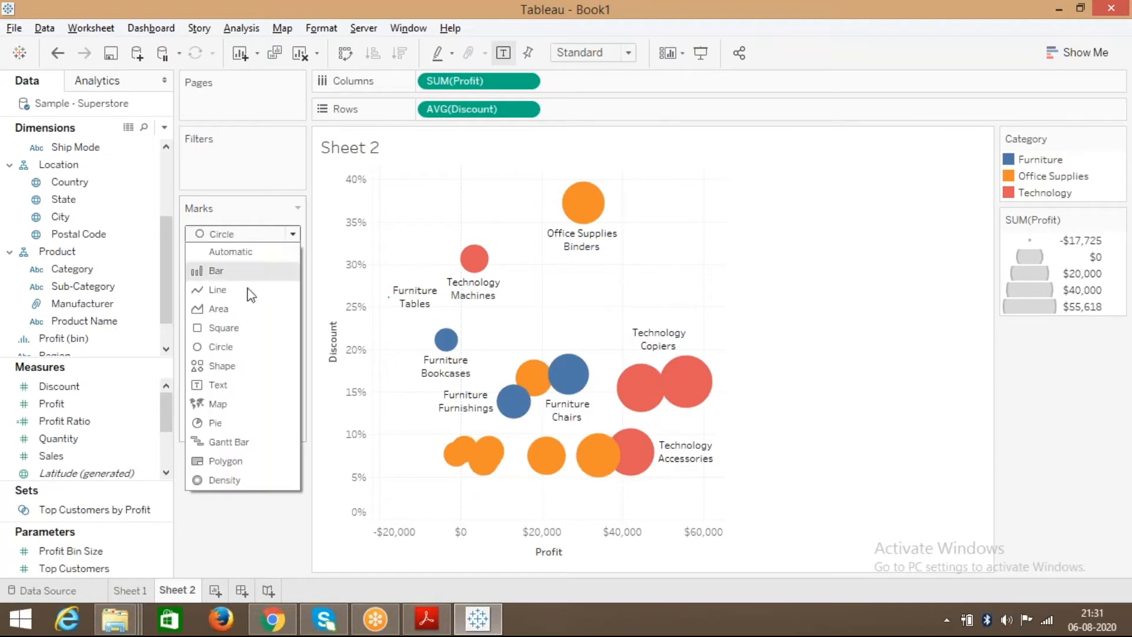
{"action": "left_click", "coordinate": [227, 328]}
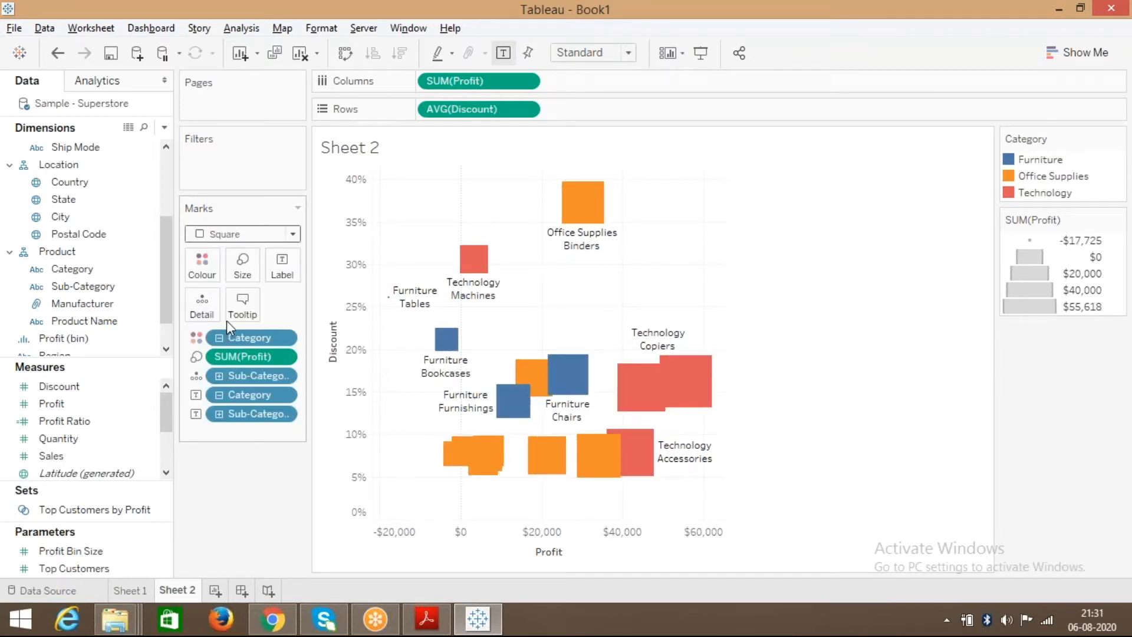
{"action": "left_click", "coordinate": [242, 234]}
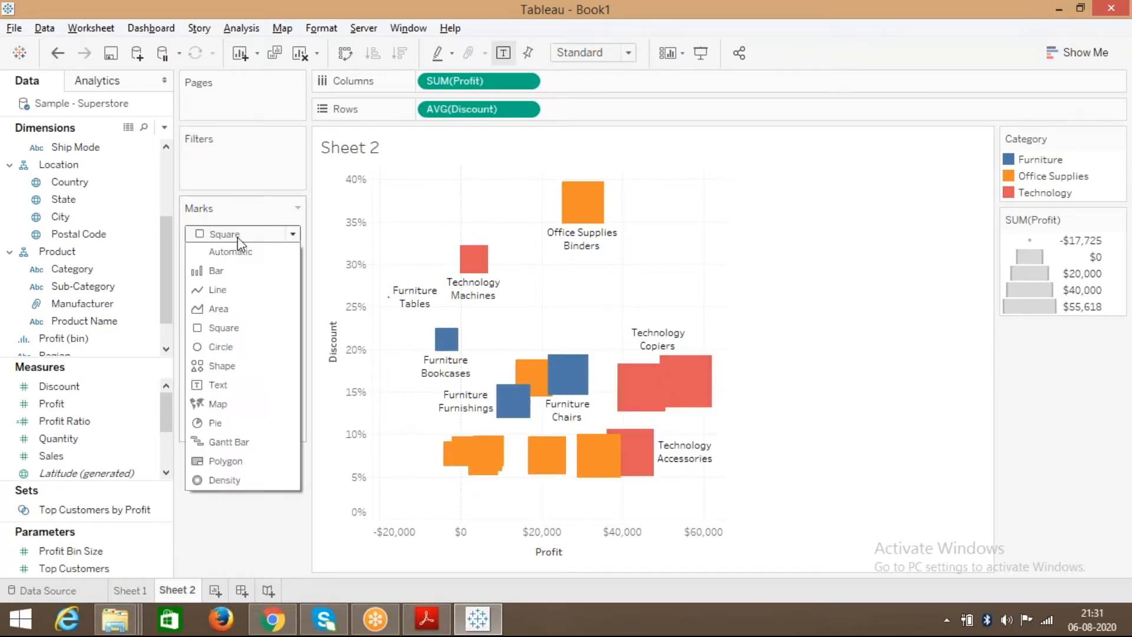
{"action": "left_click", "coordinate": [230, 309]}
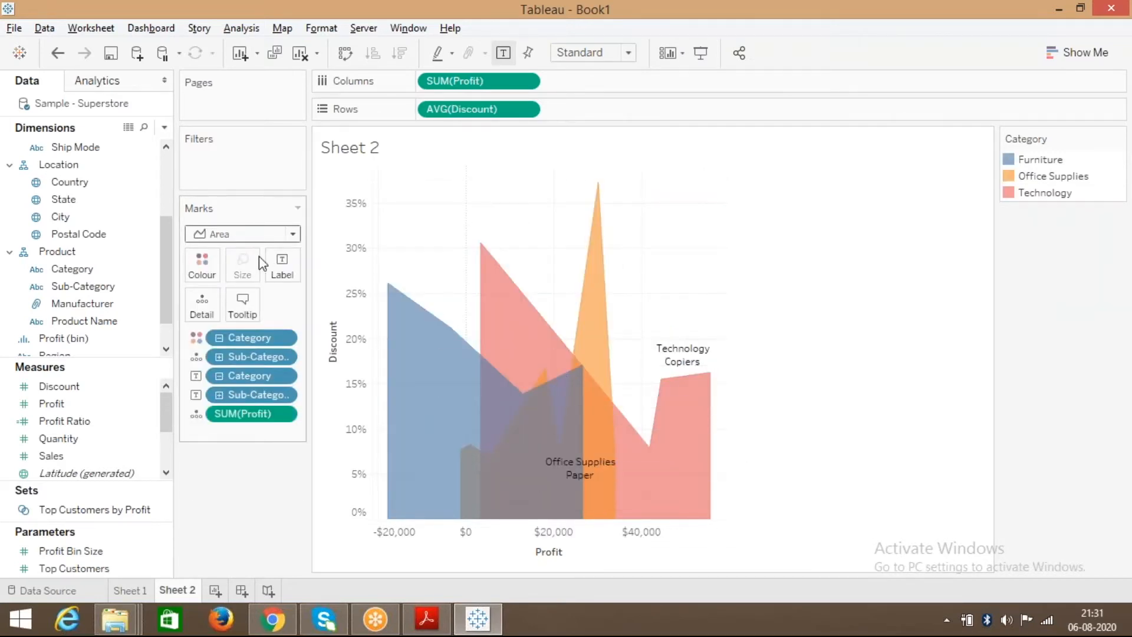
{"action": "left_click", "coordinate": [244, 236]}
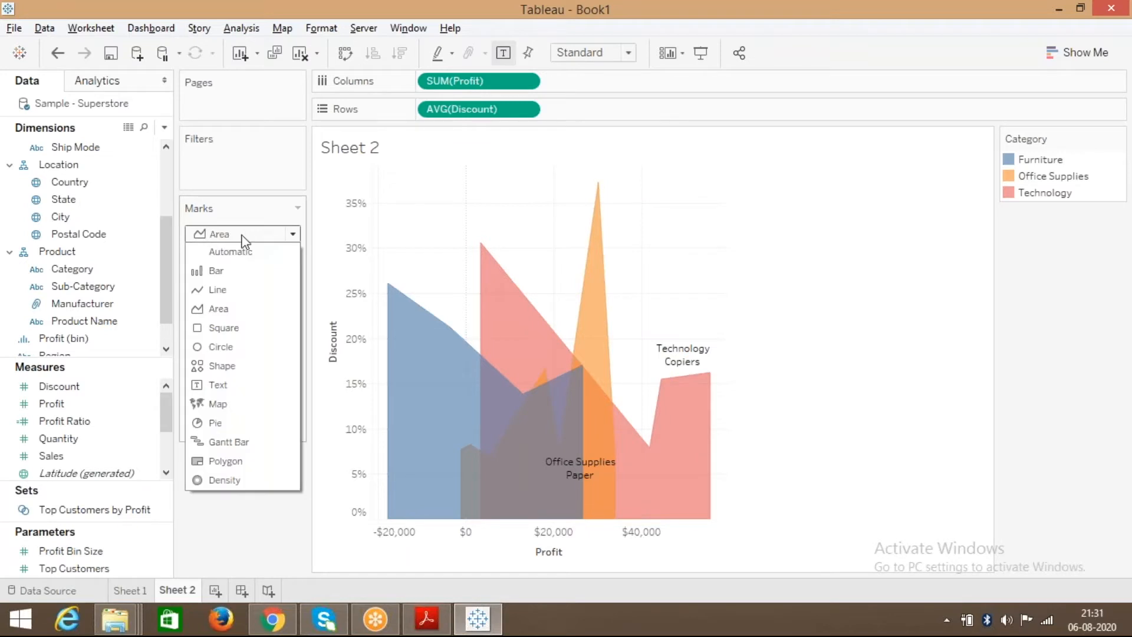
{"action": "left_click", "coordinate": [224, 291]}
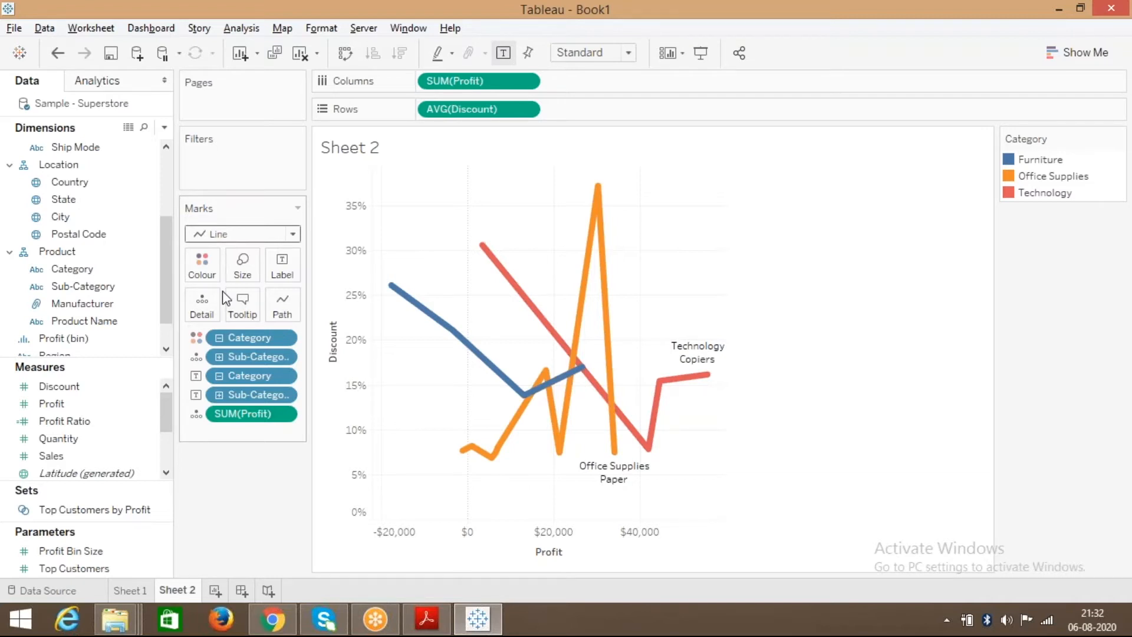
{"action": "left_click", "coordinate": [787, 22]}
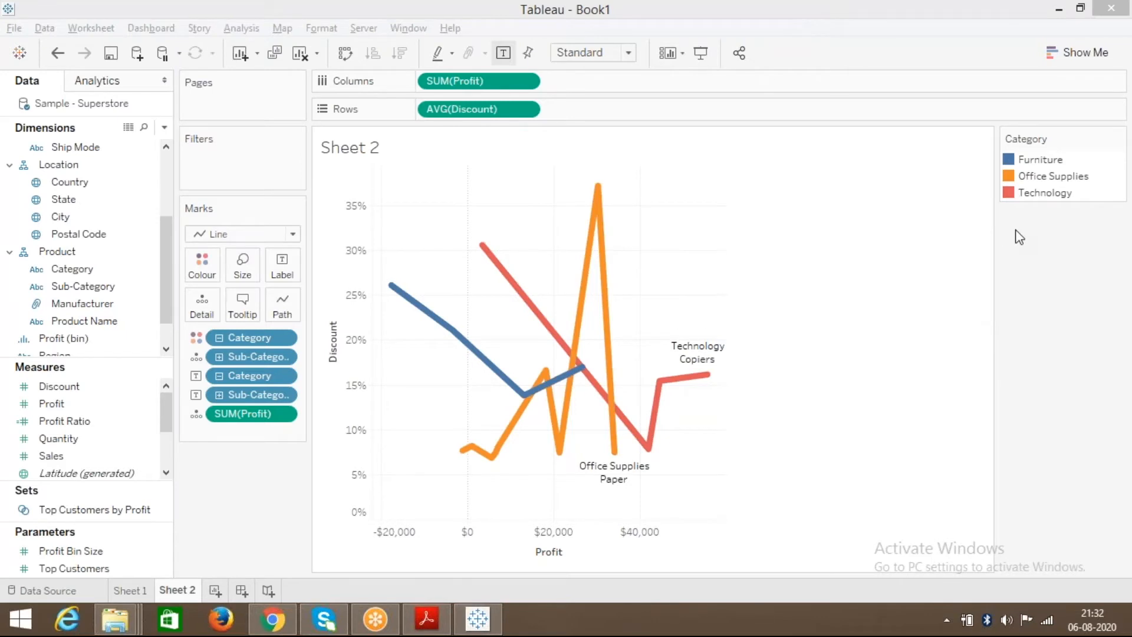
{"action": "left_click", "coordinate": [684, 199]}
{"action": "left_click", "coordinate": [88, 268]}
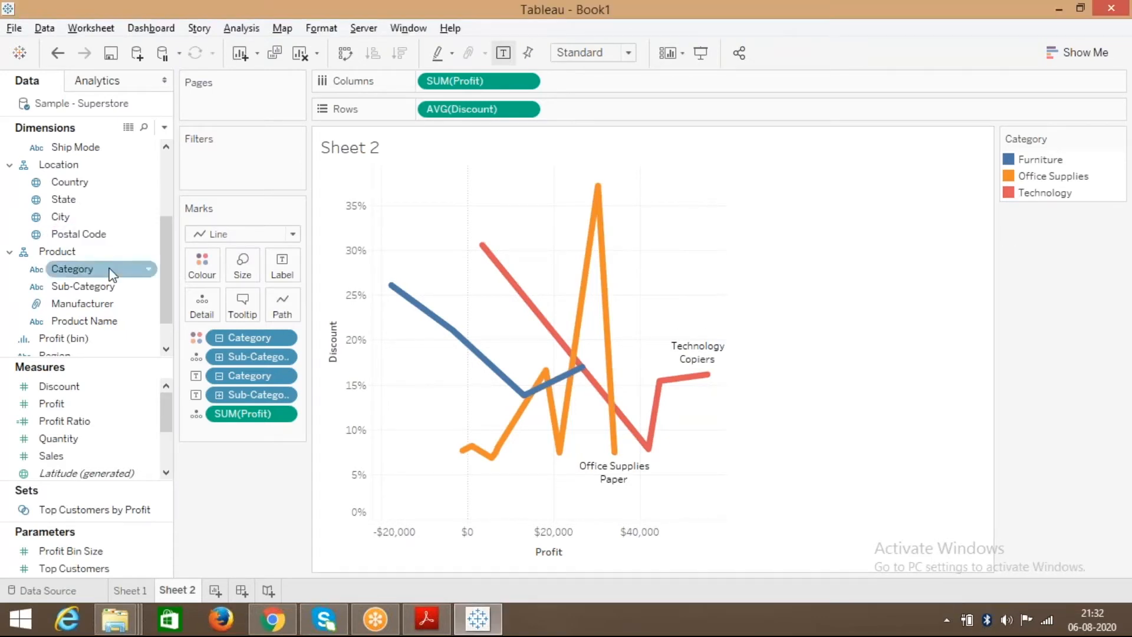
Switch to the Tableau Module 2 PDF in Acrobat Reader and review the slides from Marks Card through Data Granularity - Shapes
{"action": "left_click", "coordinate": [425, 622]}
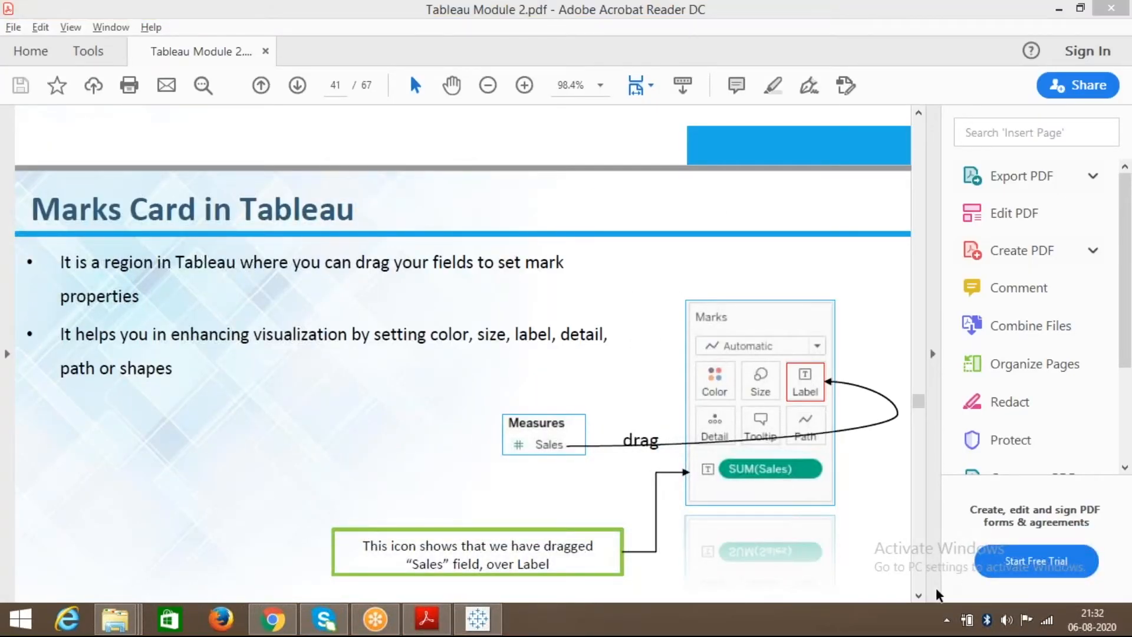
{"action": "left_click", "coordinate": [921, 597]}
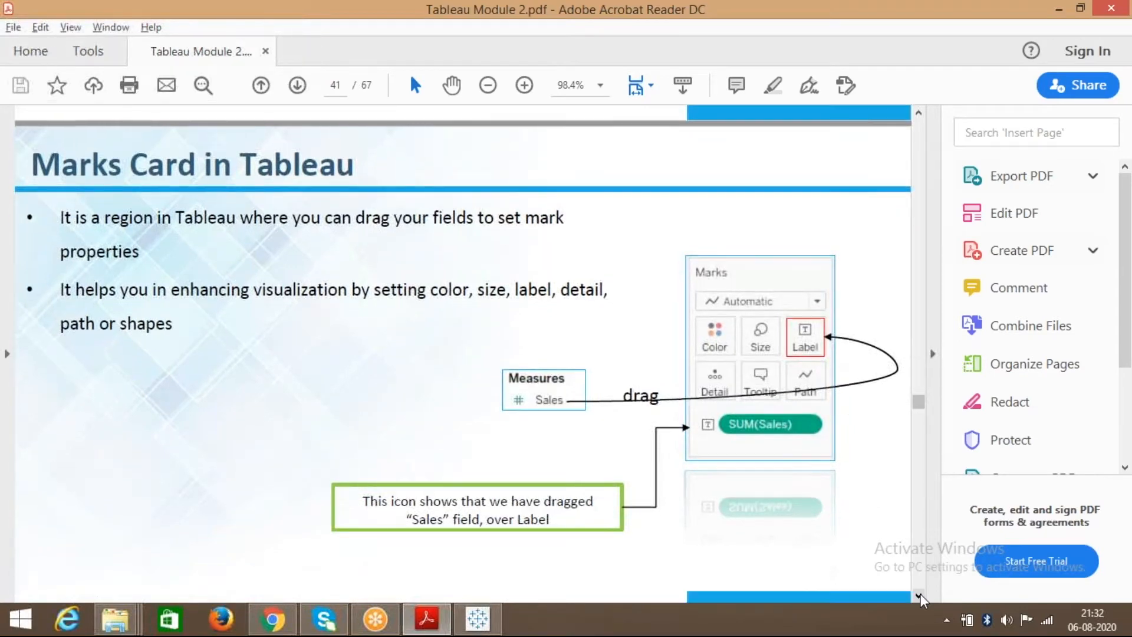
{"action": "left_click", "coordinate": [918, 594]}
{"action": "left_click", "coordinate": [918, 594]}
{"action": "left_click", "coordinate": [918, 594]}
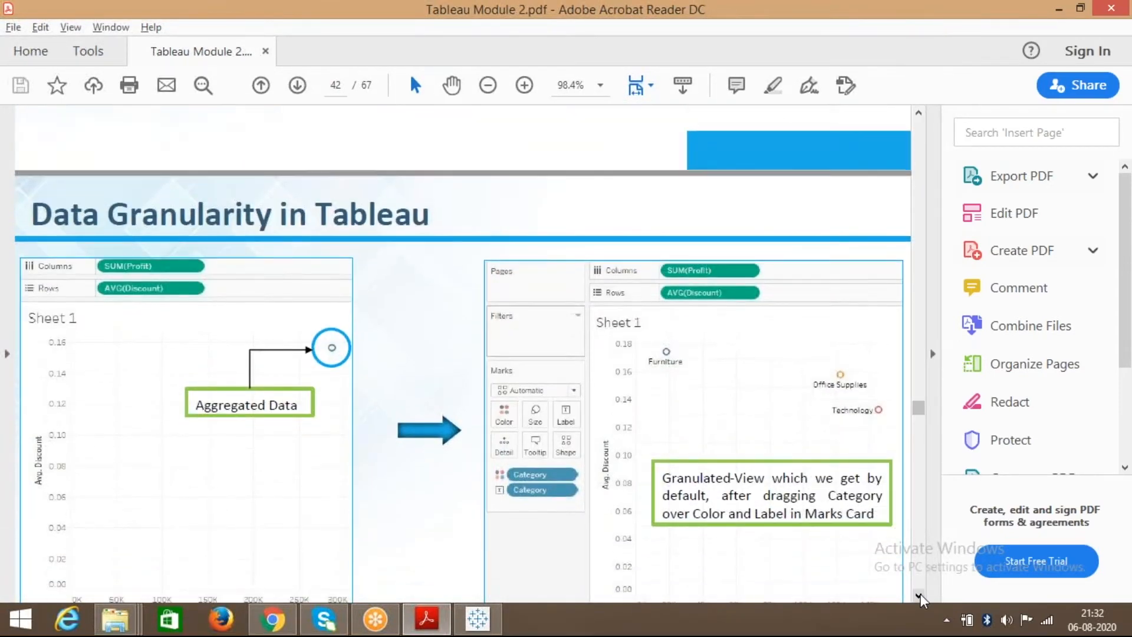
{"action": "left_click", "coordinate": [918, 595]}
{"action": "left_click", "coordinate": [918, 596]}
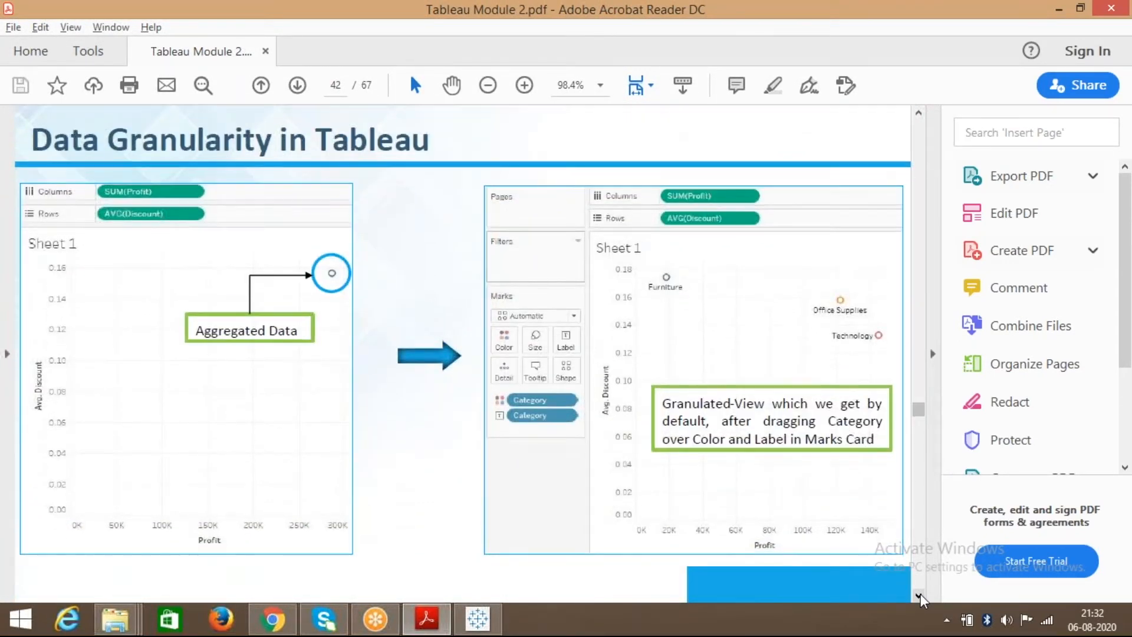
{"action": "left_click", "coordinate": [918, 595]}
{"action": "left_click", "coordinate": [920, 595]}
{"action": "left_click", "coordinate": [919, 596]}
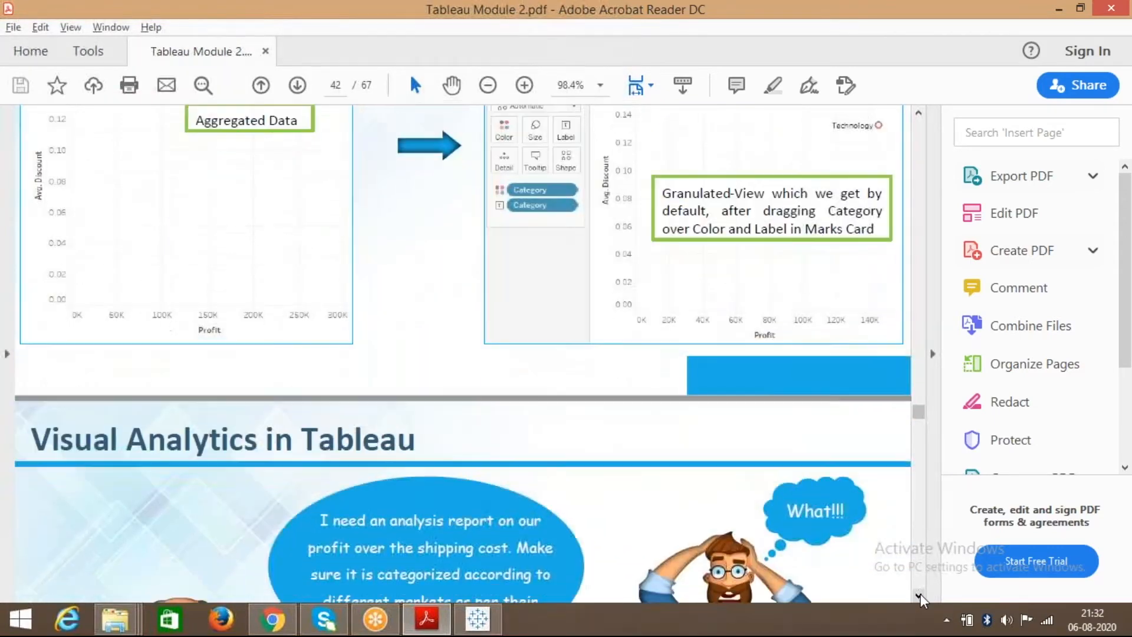
{"action": "left_click", "coordinate": [919, 595]}
{"action": "left_click", "coordinate": [918, 595]}
{"action": "left_click", "coordinate": [918, 596]}
{"action": "left_click", "coordinate": [918, 595]}
{"action": "left_click", "coordinate": [918, 595]}
{"action": "left_click", "coordinate": [919, 595]}
{"action": "left_click", "coordinate": [918, 595]}
{"action": "left_click", "coordinate": [919, 595]}
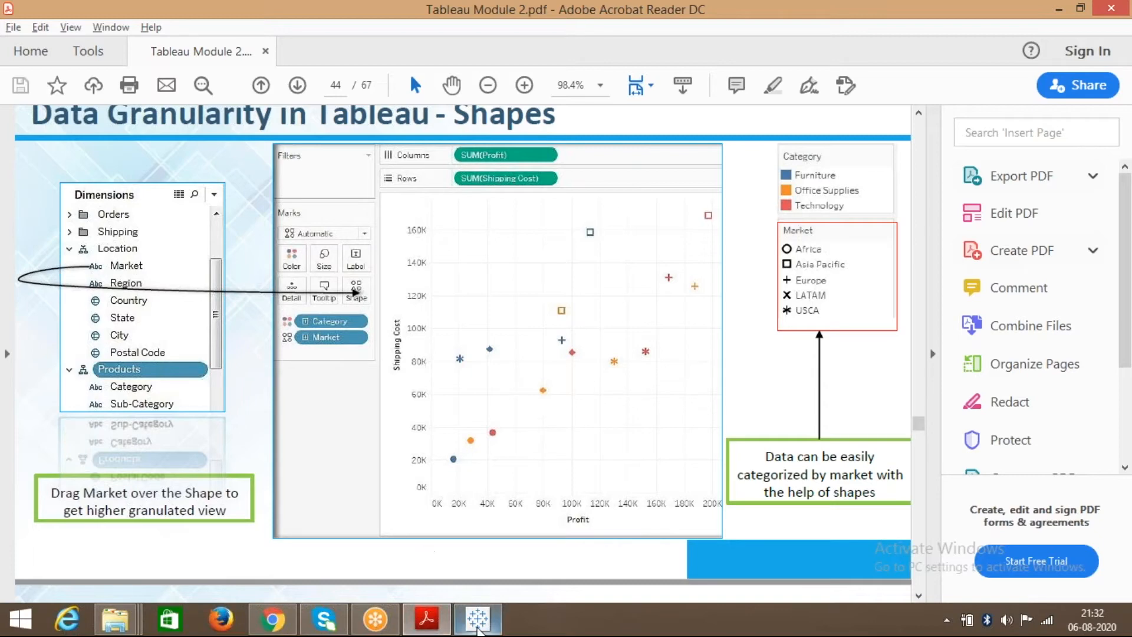
Return to Tableau, set the mark type back to Automatic and assign Category to the marks' shape
{"action": "left_click", "coordinate": [480, 628]}
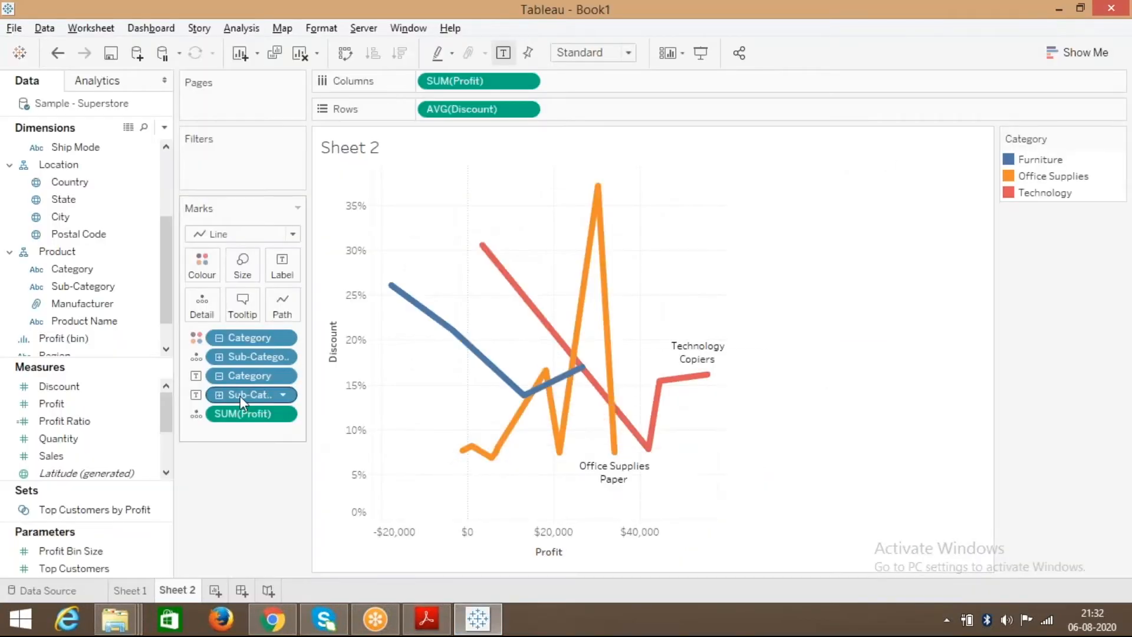
{"action": "left_click", "coordinate": [255, 233]}
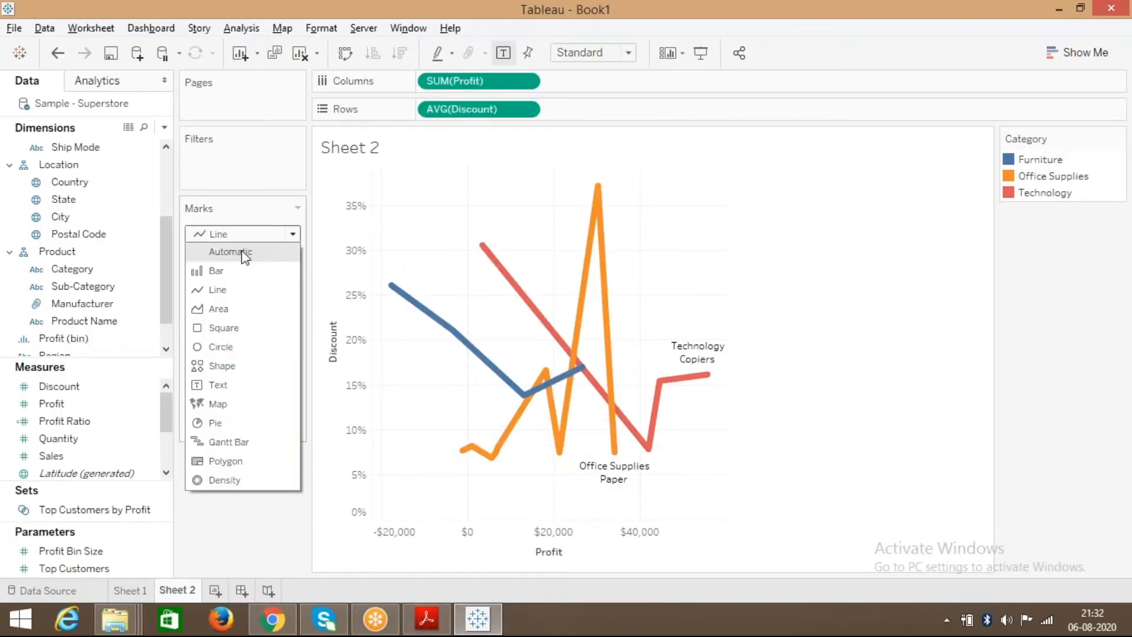
{"action": "left_click", "coordinate": [243, 251]}
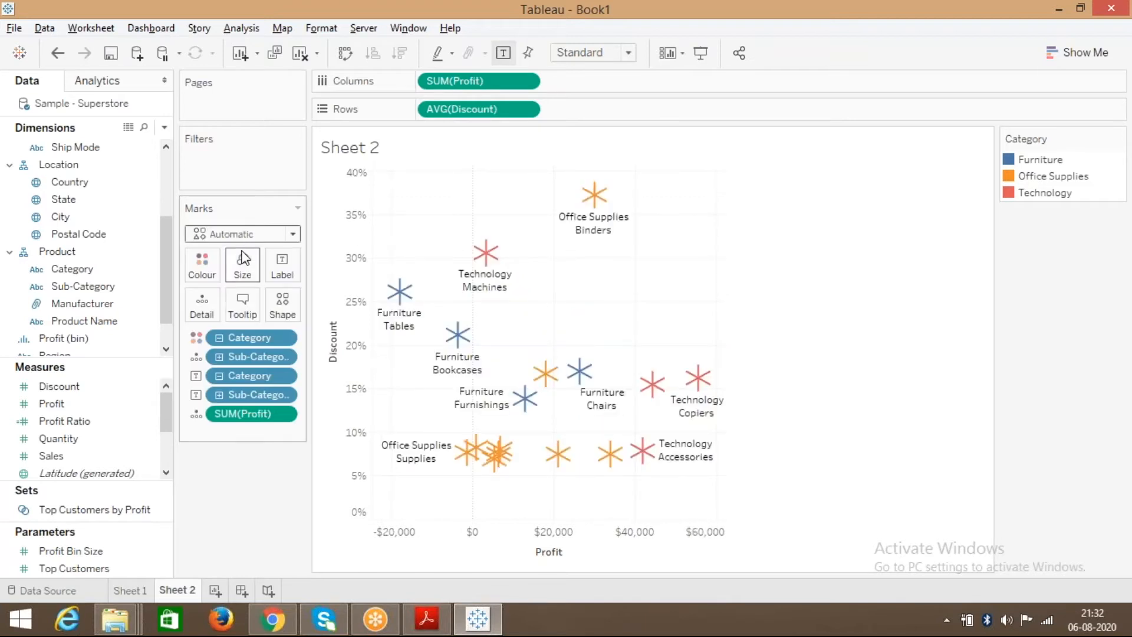
{"action": "left_click", "coordinate": [77, 274]}
{"action": "left_click_drag", "start_coordinate": [77, 279], "coordinate": [280, 303]}
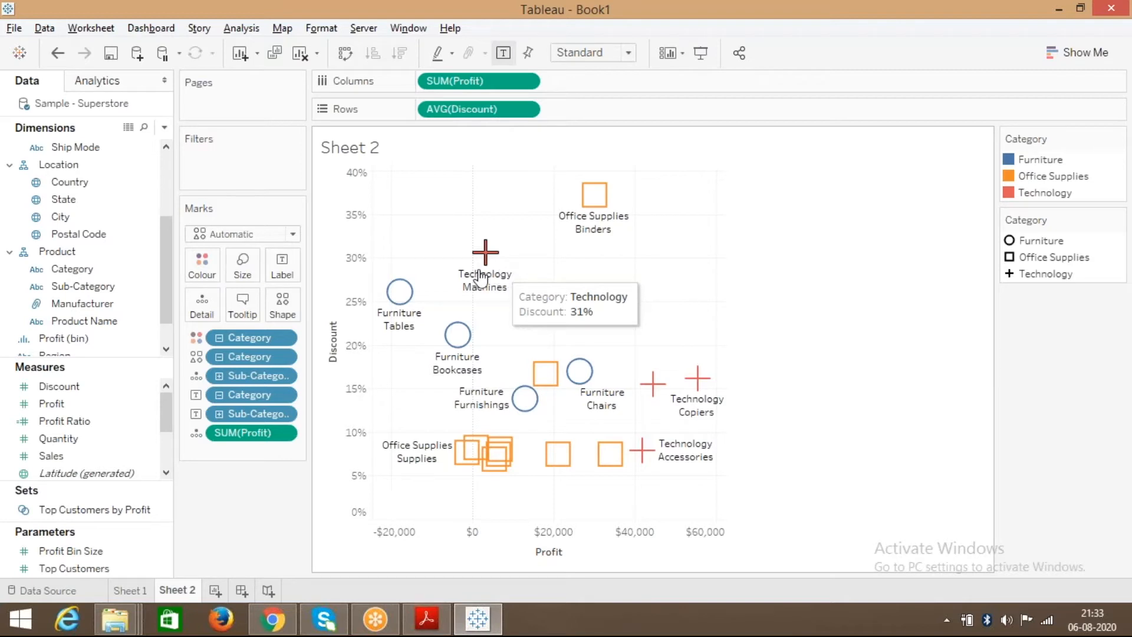
Switch to the PDF in Acrobat Reader and review the Data Granularity slides on Shapes, Colors, Size and Power Of Coloring
{"action": "left_click", "coordinate": [429, 624]}
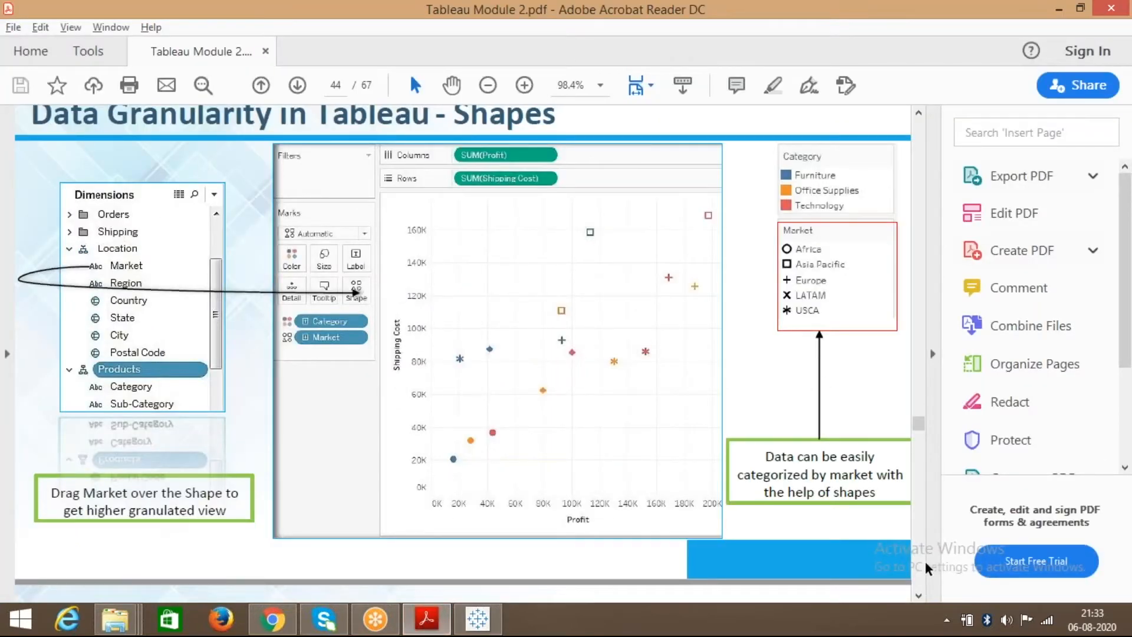
{"action": "scroll", "coordinate": [919, 599], "scroll_direction": "down", "scroll_amount": 10}
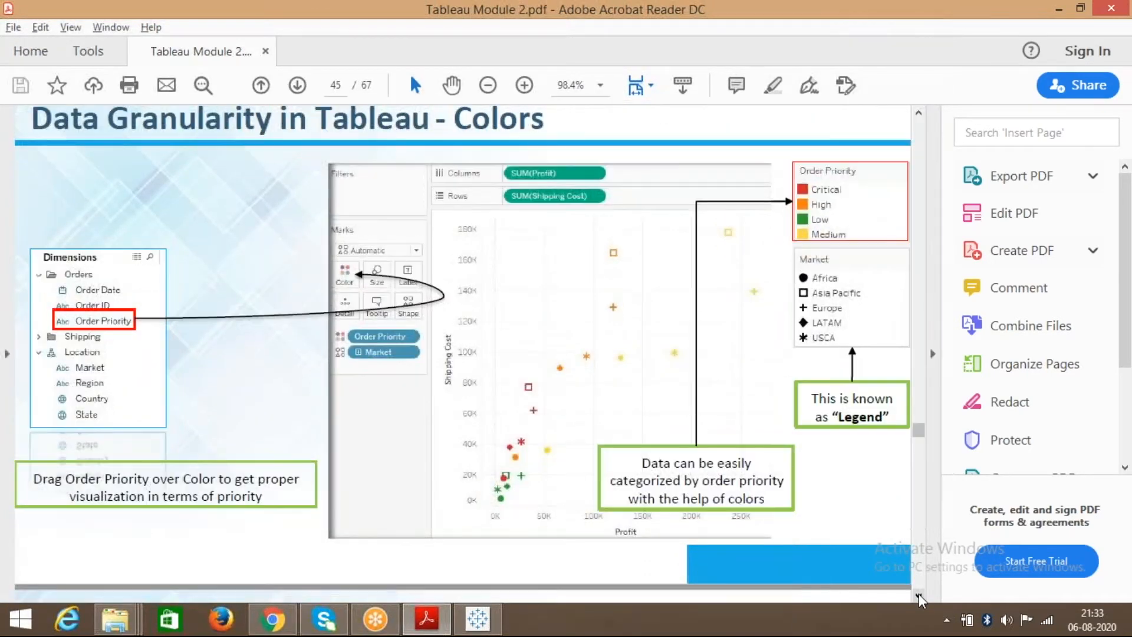
{"action": "scroll", "coordinate": [920, 598], "scroll_direction": "down", "scroll_amount": 2}
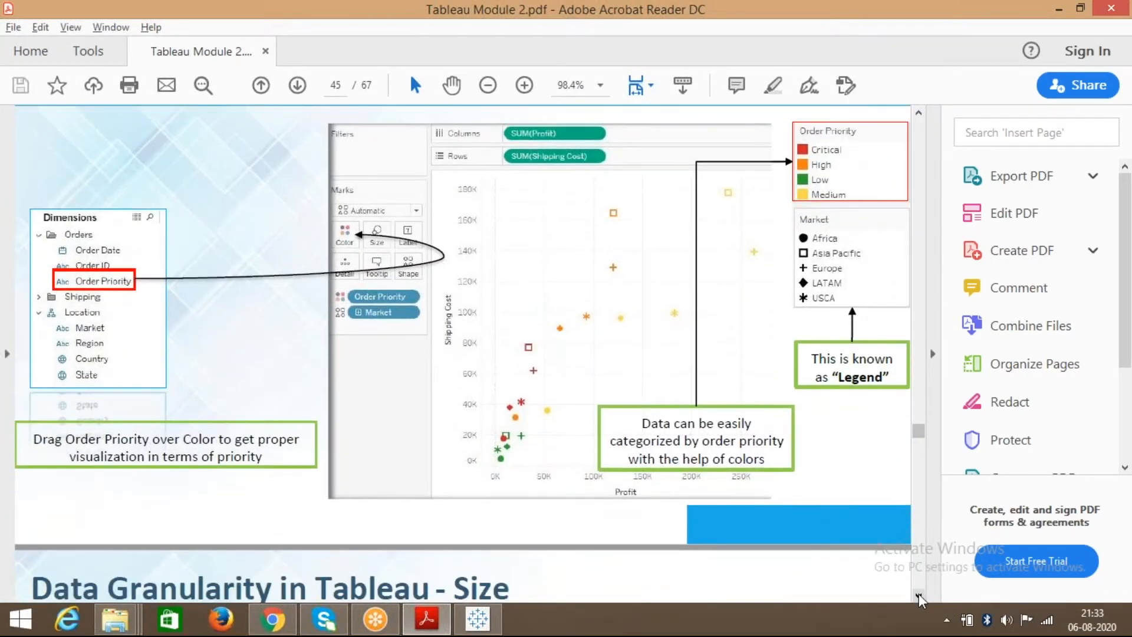
{"action": "scroll", "coordinate": [919, 598], "scroll_direction": "down", "scroll_amount": 8}
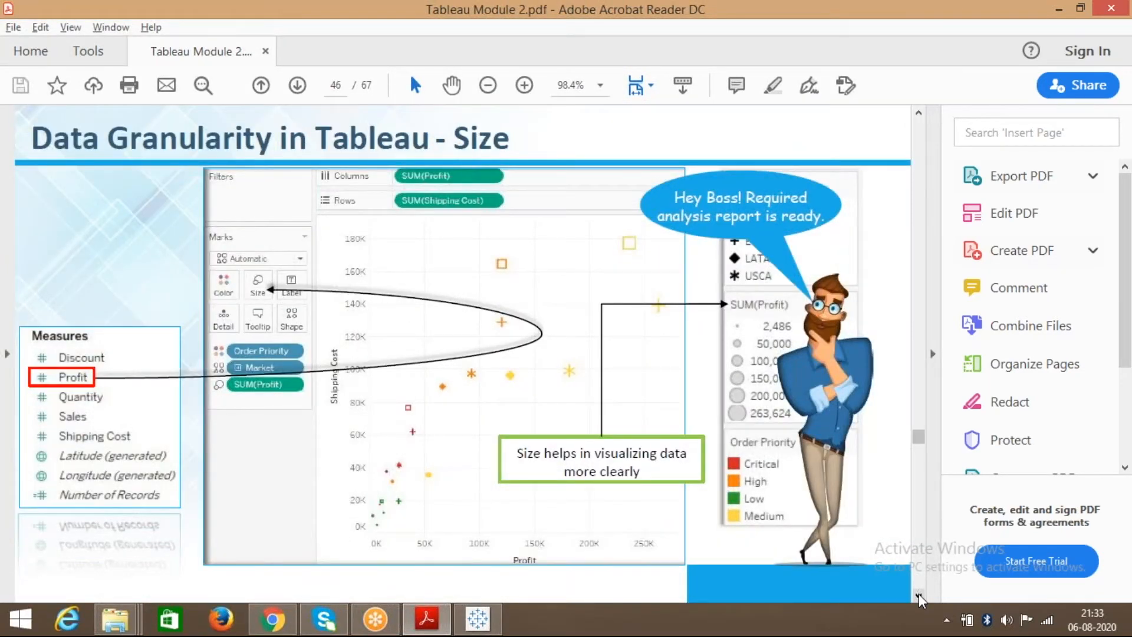
{"action": "scroll", "coordinate": [919, 598], "scroll_direction": "down", "scroll_amount": 10}
{"action": "scroll", "coordinate": [920, 598], "scroll_direction": "down", "scroll_amount": 2}
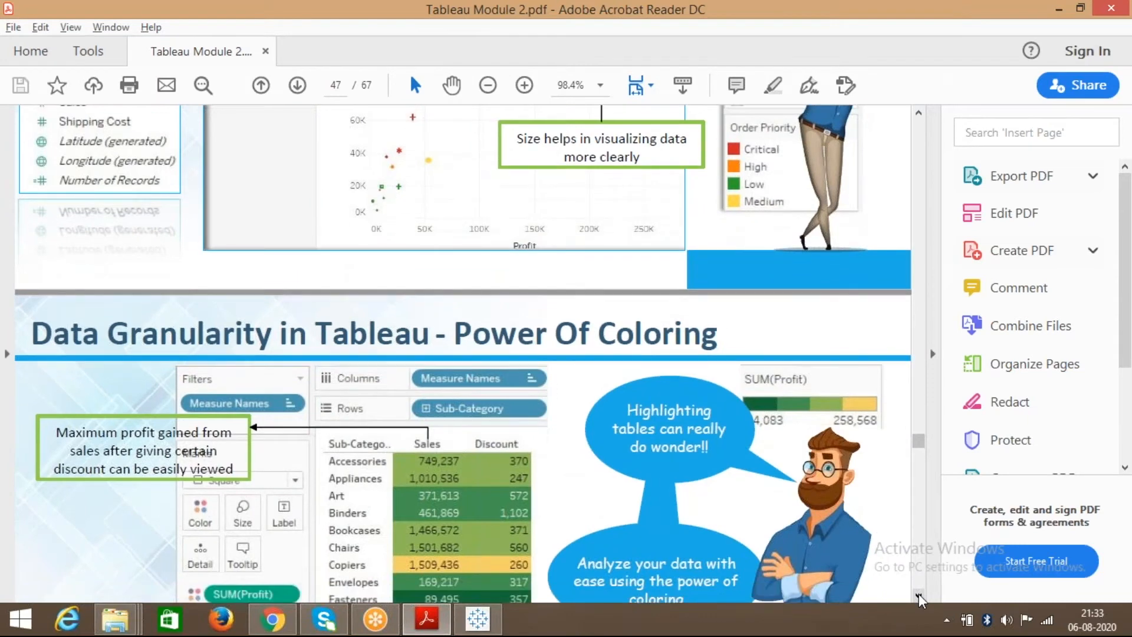
{"action": "scroll", "coordinate": [919, 598], "scroll_direction": "down", "scroll_amount": 3}
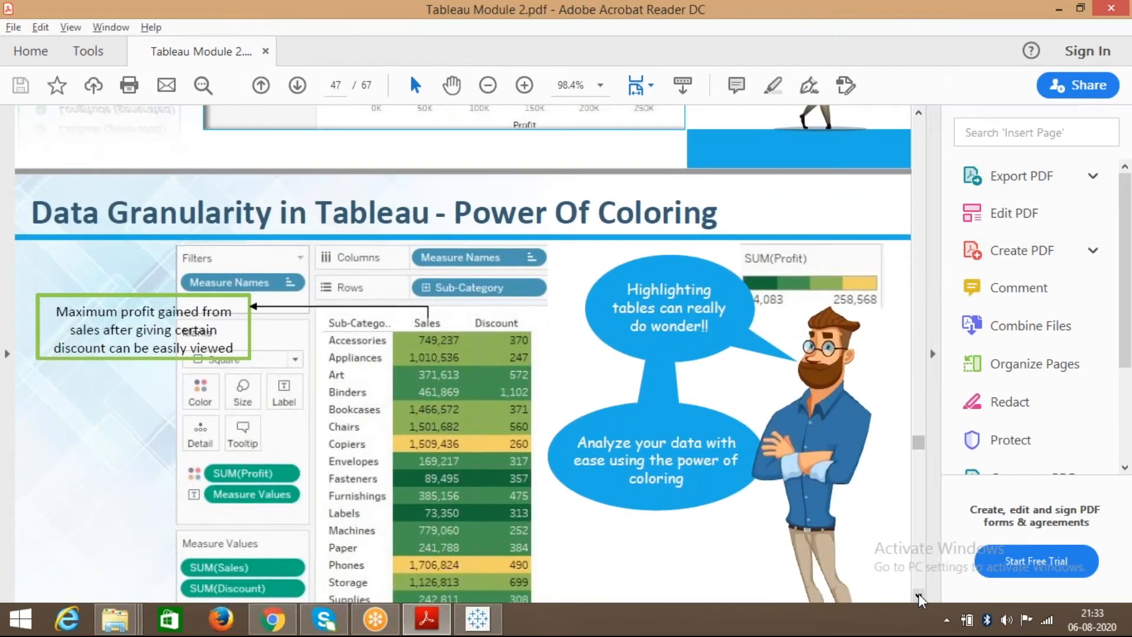
{"action": "scroll", "coordinate": [920, 599], "scroll_direction": "down", "scroll_amount": 3}
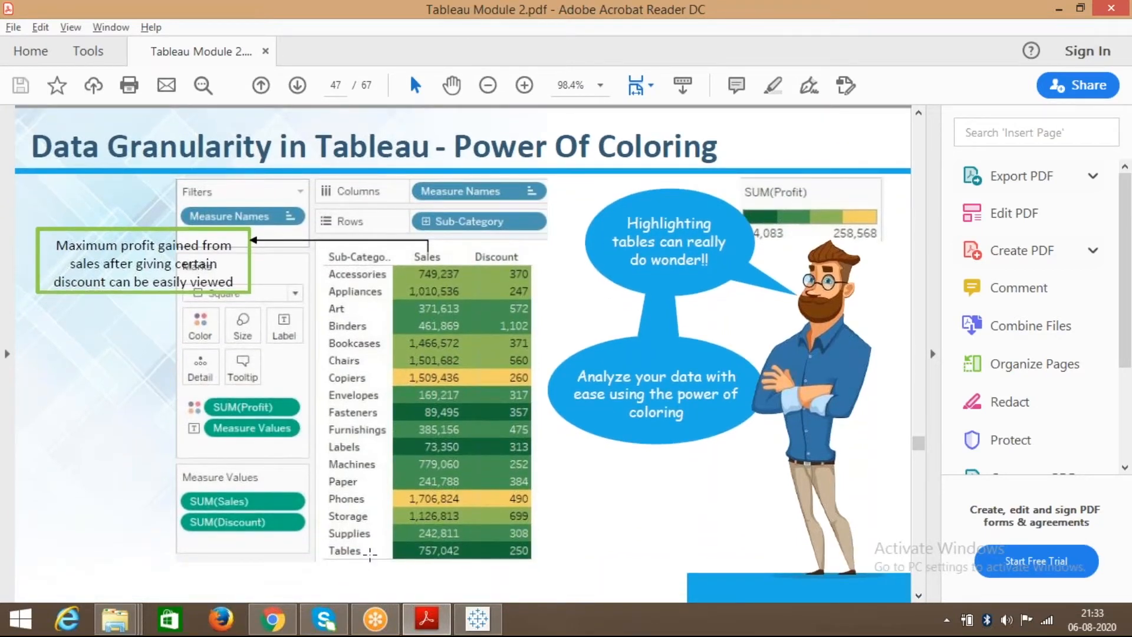
Return to Tableau, create a new worksheet and place Sub-Category on its rows
{"action": "left_click", "coordinate": [475, 622]}
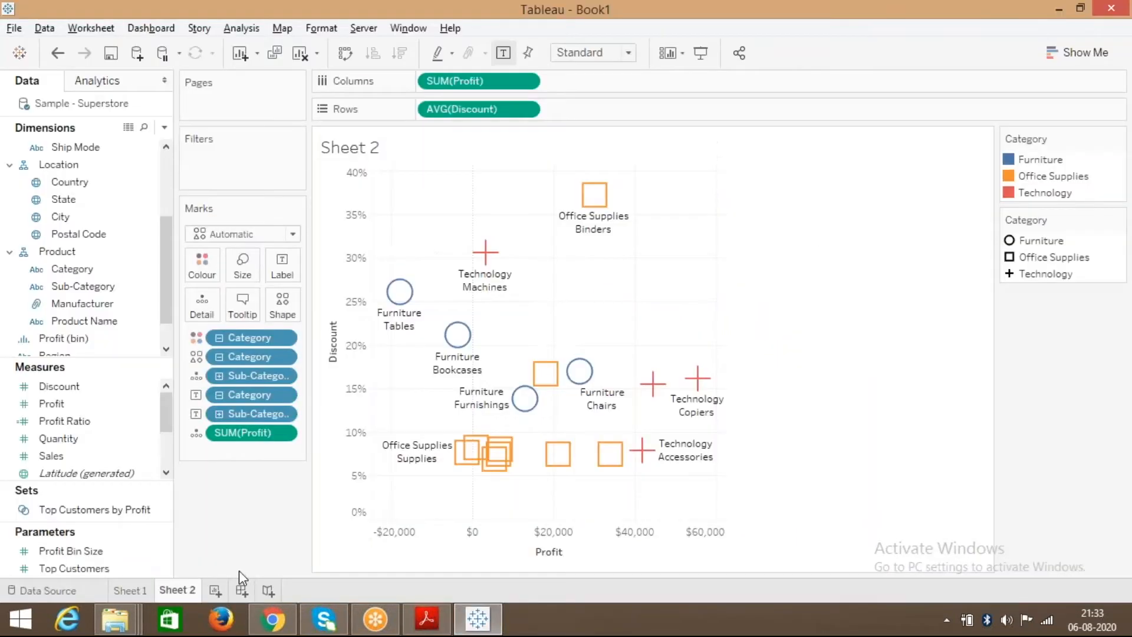
{"action": "left_click", "coordinate": [223, 589]}
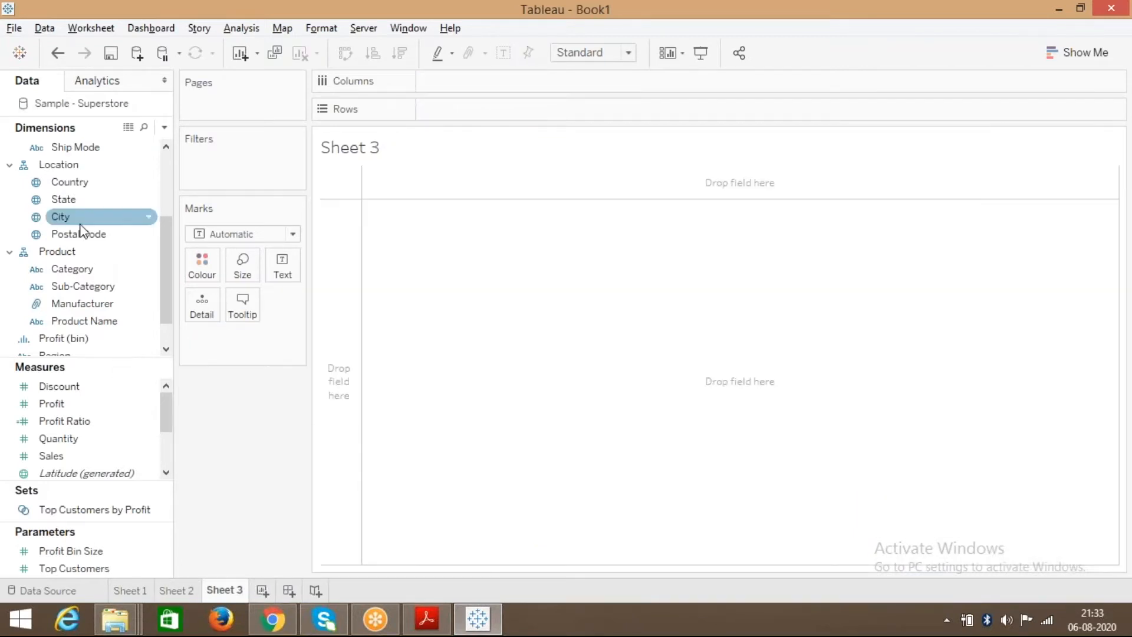
{"action": "left_click_drag", "start_coordinate": [81, 286], "coordinate": [448, 108]}
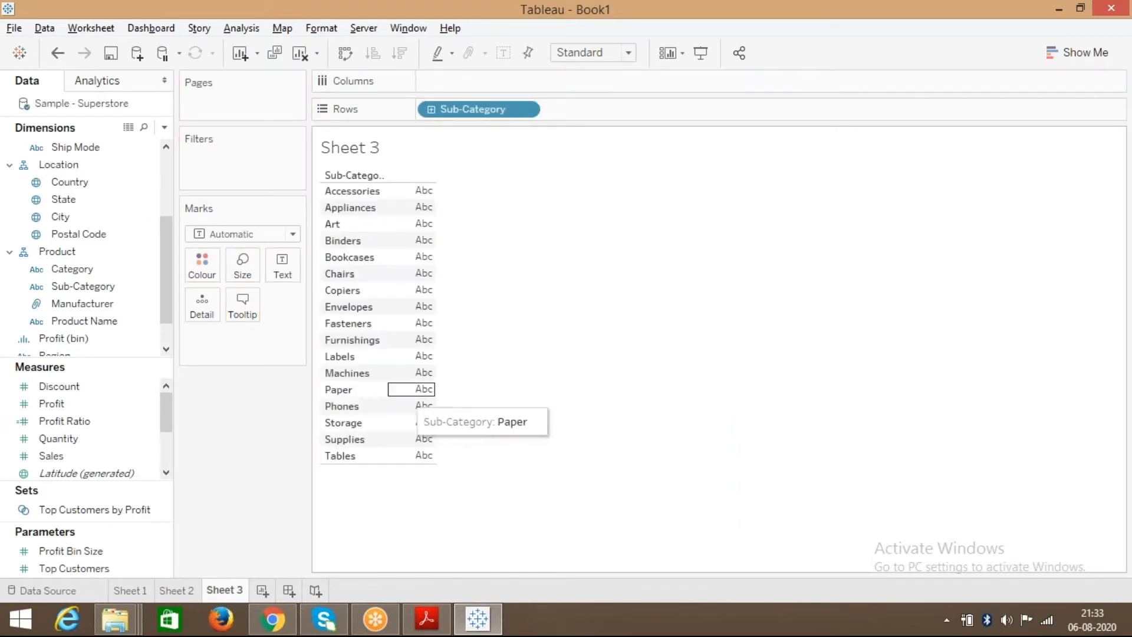
Switch to Acrobat Reader and check the table layout on the Power Of Coloring slide
{"action": "left_click", "coordinate": [436, 618]}
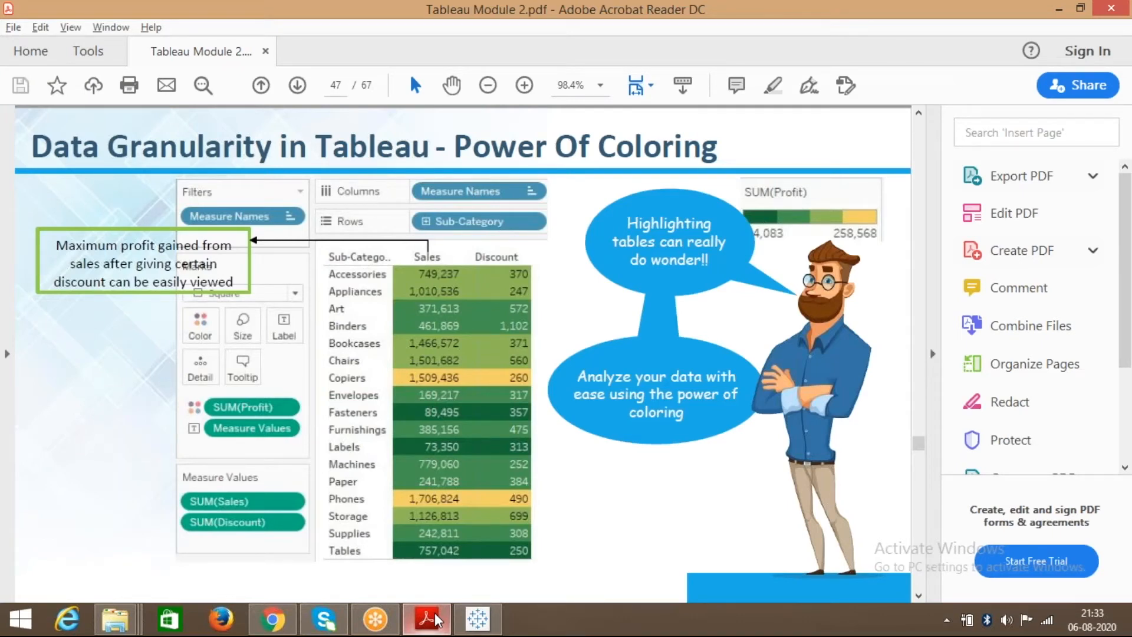
Return to Tableau and add the Sales and Profit measures to the Sub-Category table as values
{"action": "left_click", "coordinate": [437, 618]}
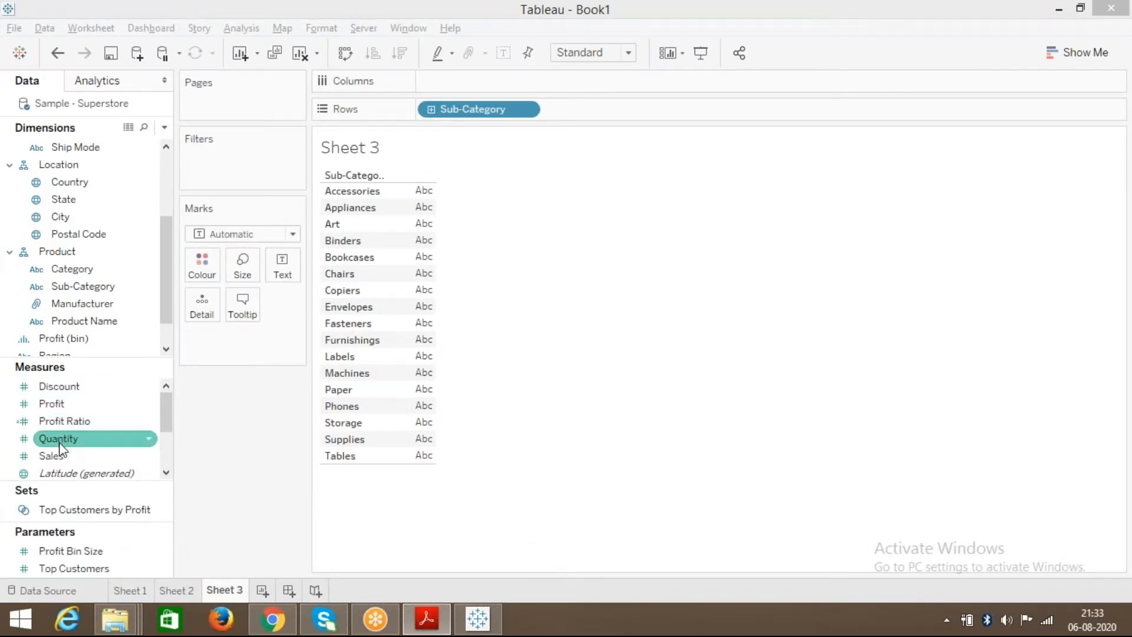
{"action": "left_click_drag", "start_coordinate": [59, 454], "coordinate": [425, 250]}
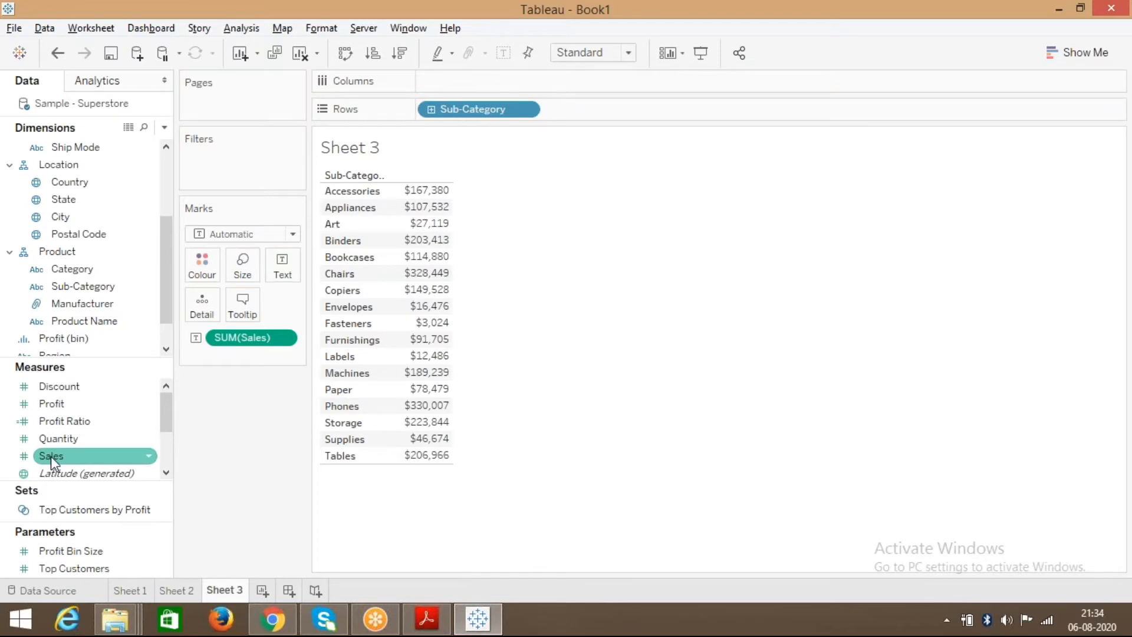
{"action": "left_click_drag", "start_coordinate": [52, 410], "coordinate": [434, 283]}
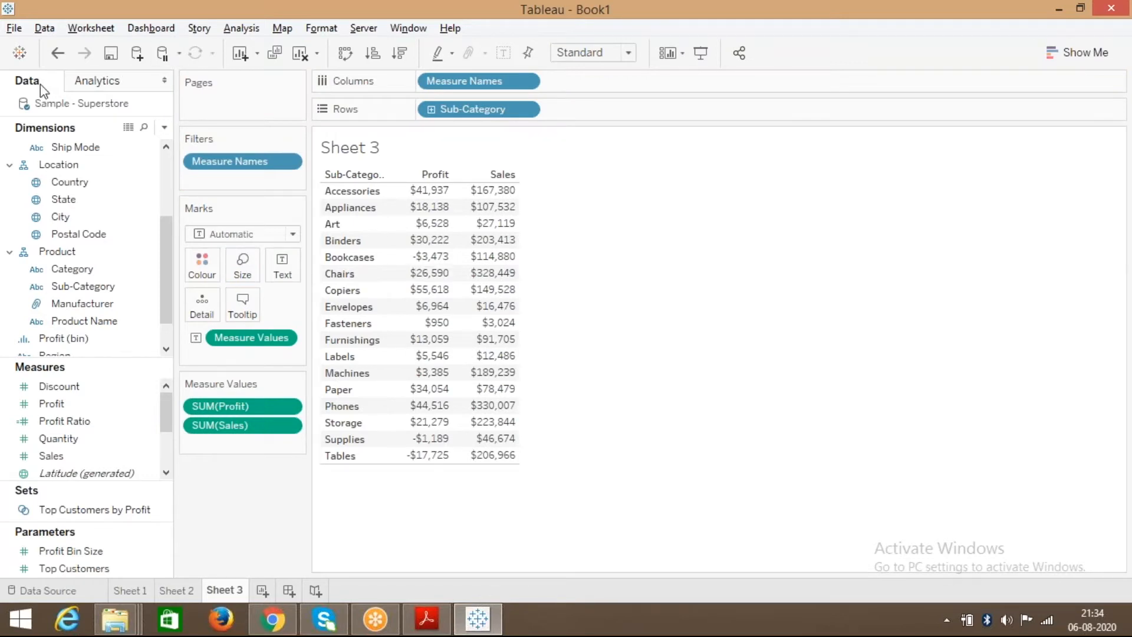
Undo the additions of Profit and Sales to the Sub-Category table
{"action": "left_click", "coordinate": [55, 56]}
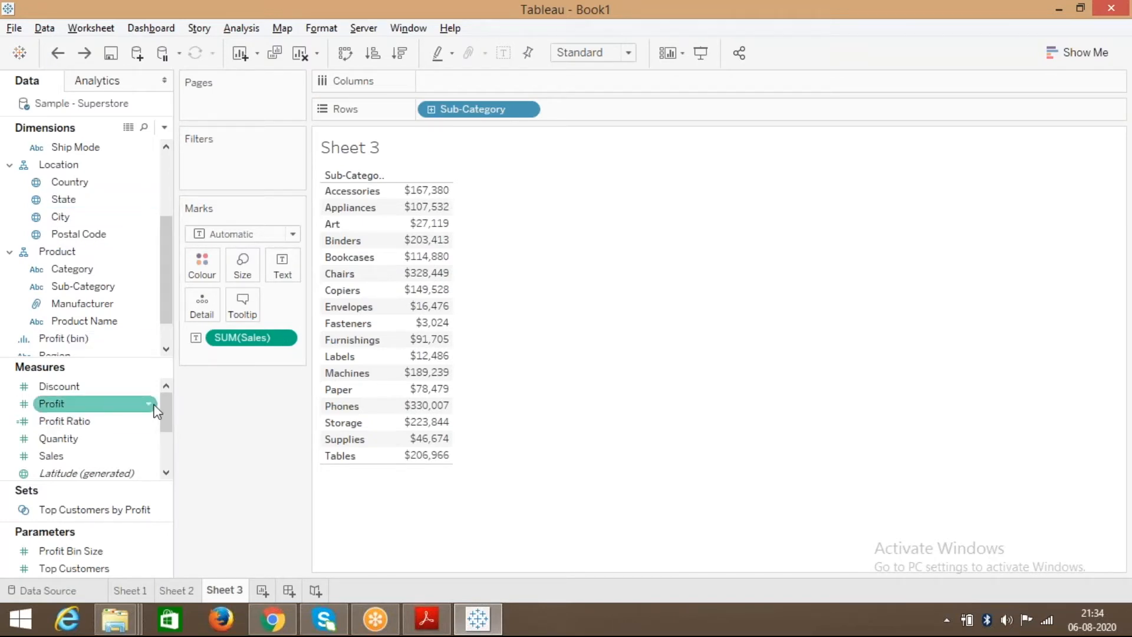
{"action": "mouse_move", "coordinate": [421, 238]}
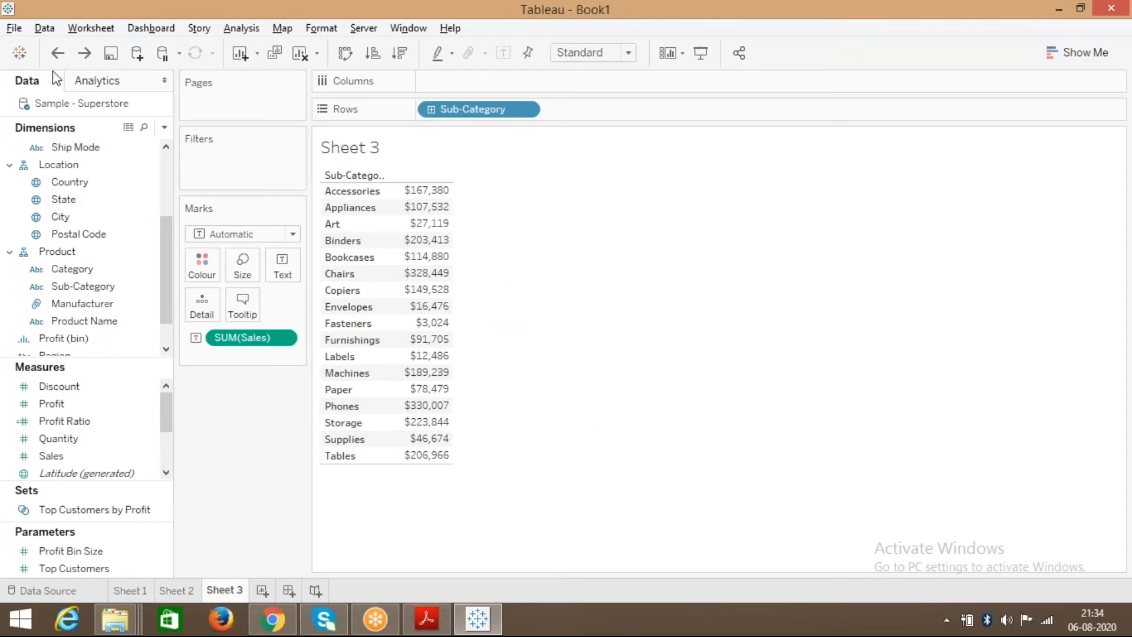
{"action": "left_click", "coordinate": [57, 53]}
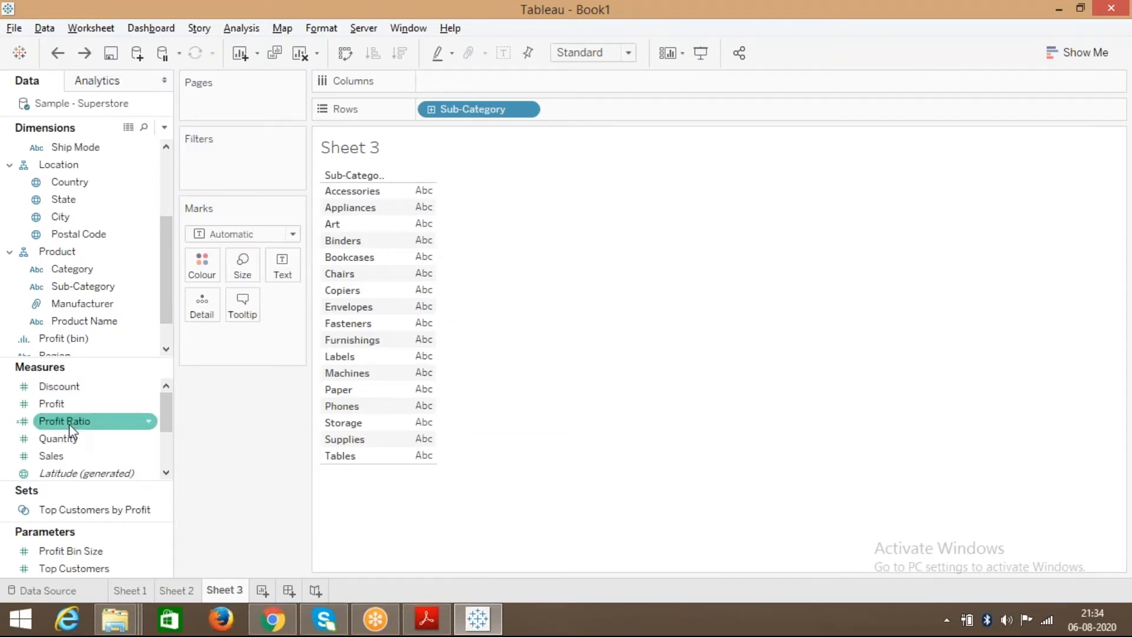
Place Sales in the Sub-Category table's values and add Profit as a second measure column
{"action": "left_click_drag", "start_coordinate": [67, 456], "coordinate": [424, 238]}
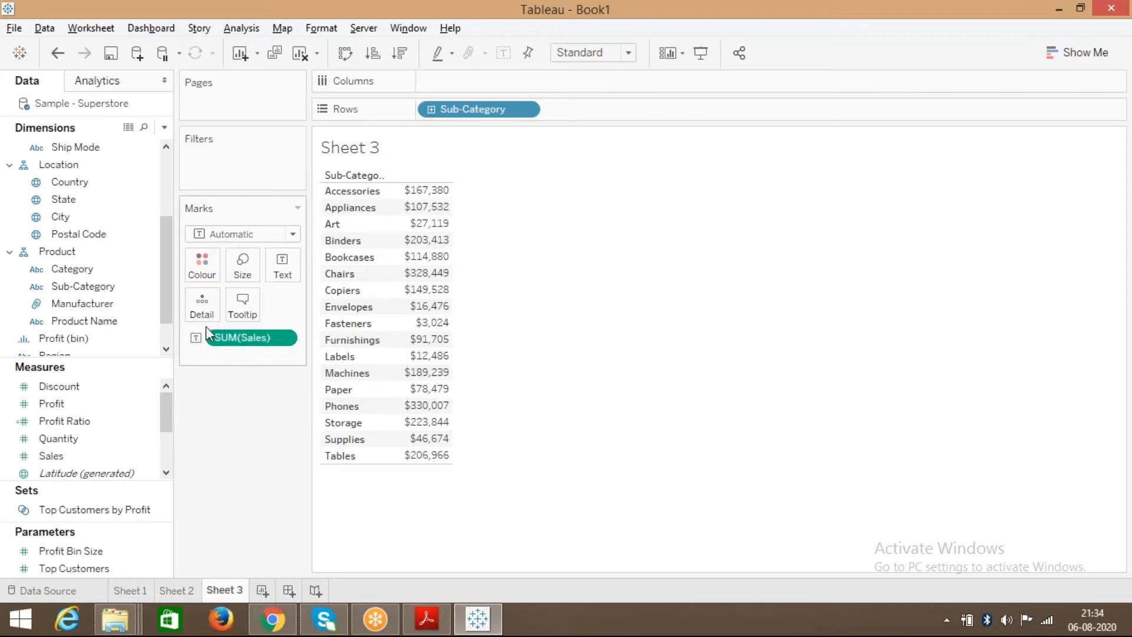
{"action": "mouse_move", "coordinate": [414, 367]}
{"action": "mouse_move", "coordinate": [439, 248]}
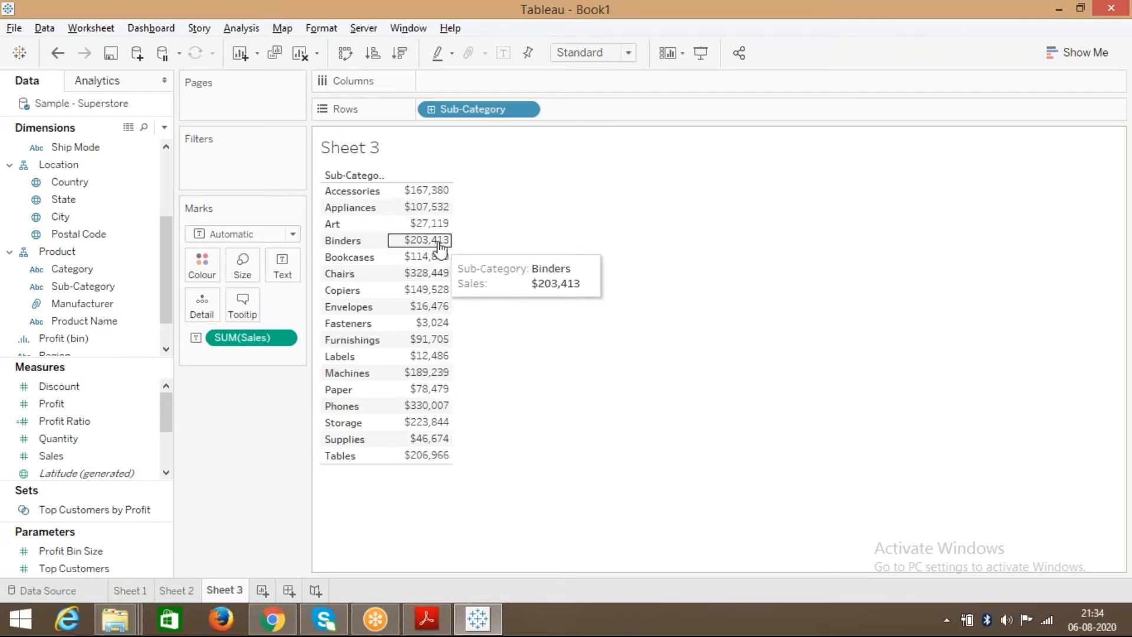
{"action": "left_click", "coordinate": [75, 405]}
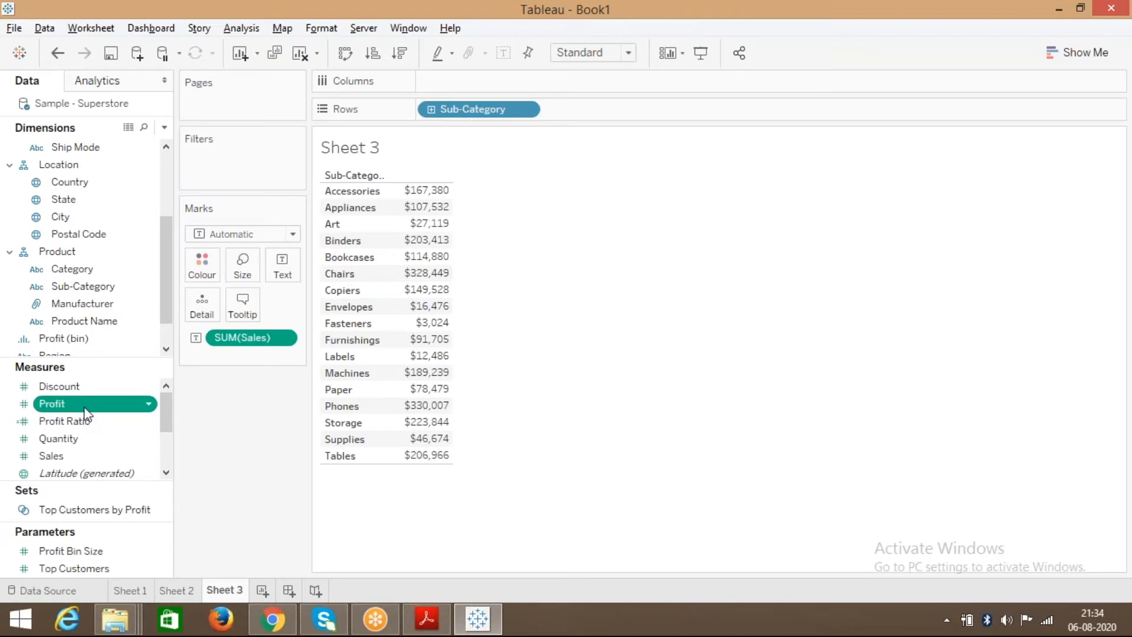
{"action": "left_click", "coordinate": [84, 407]}
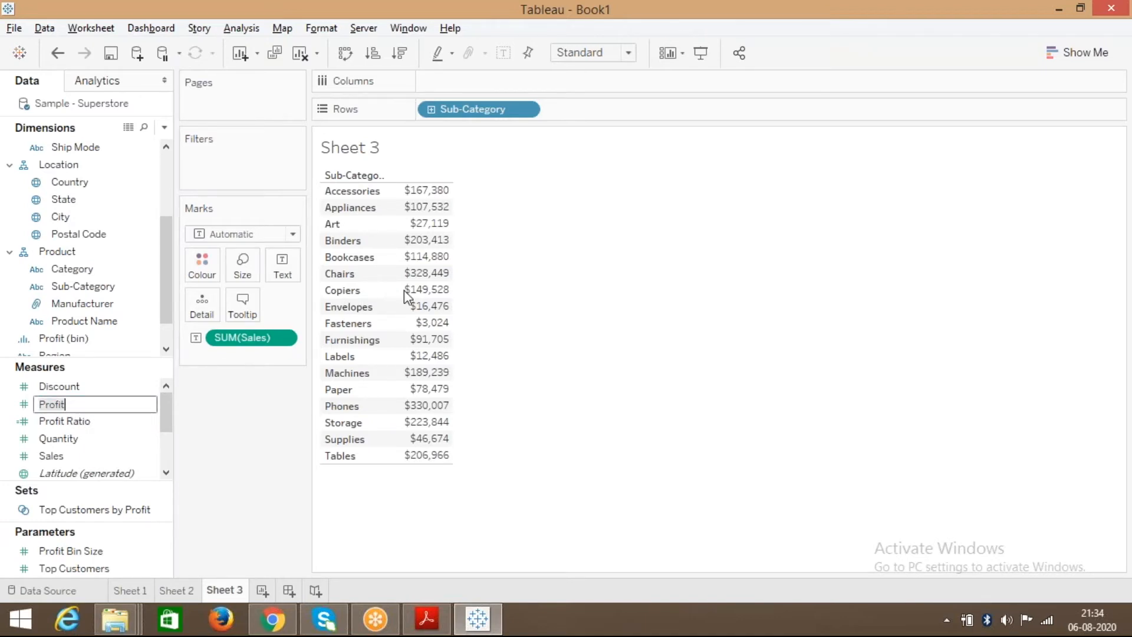
{"action": "left_click", "coordinate": [88, 421]}
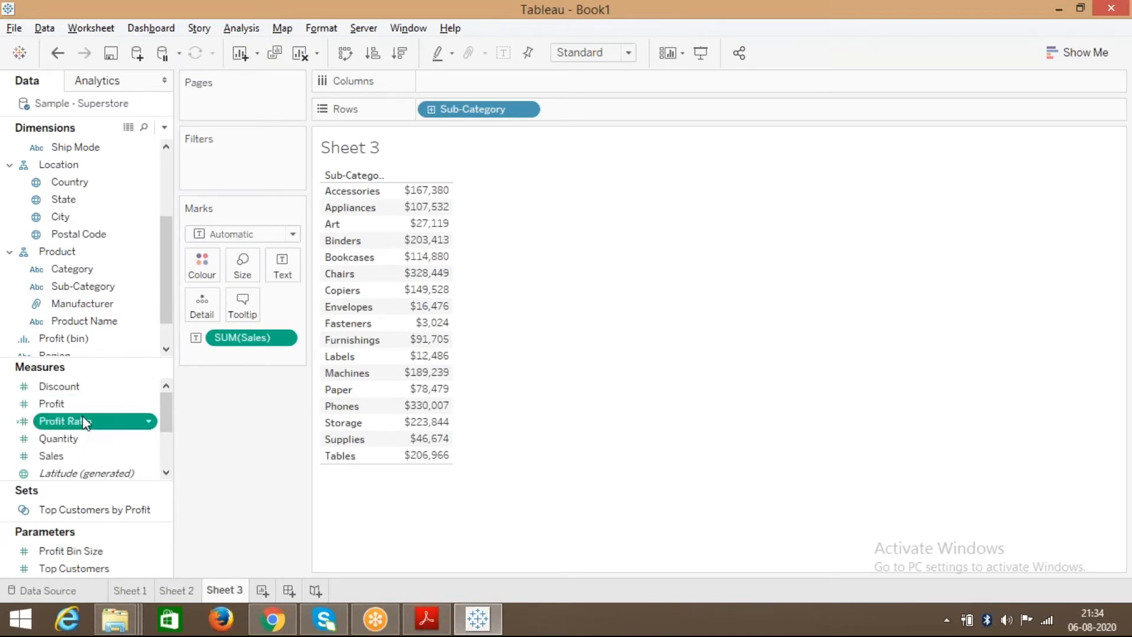
{"action": "left_click_drag", "start_coordinate": [77, 406], "coordinate": [429, 284]}
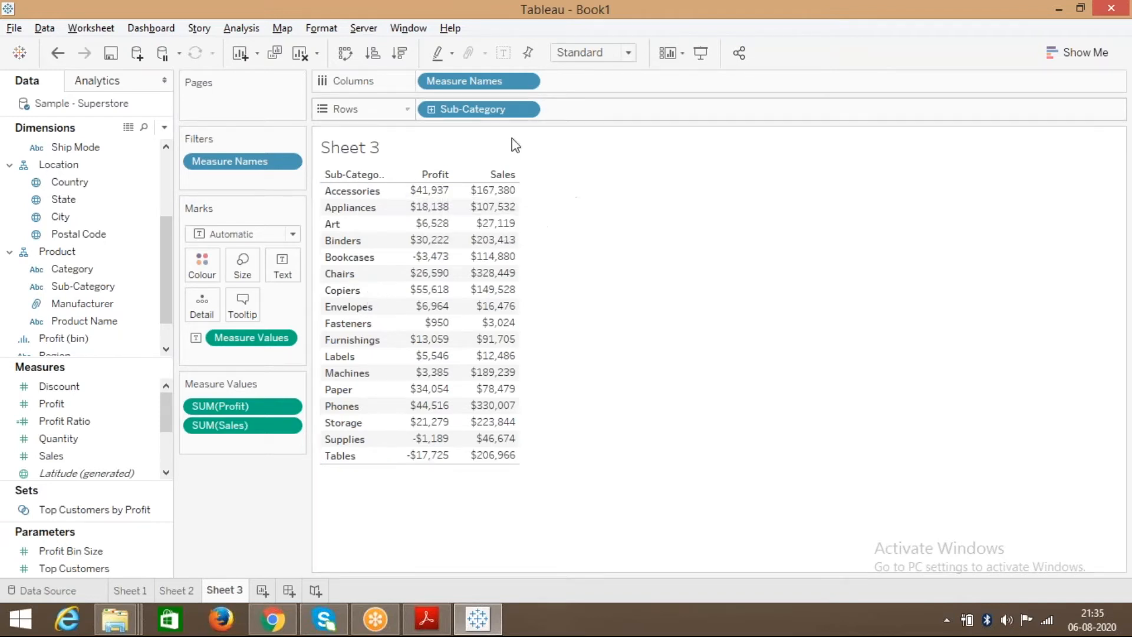
Edit the Measure Names filter to include Profit Ratio alongside Profit and Sales, and apply it
{"action": "mouse_move", "coordinate": [510, 238]}
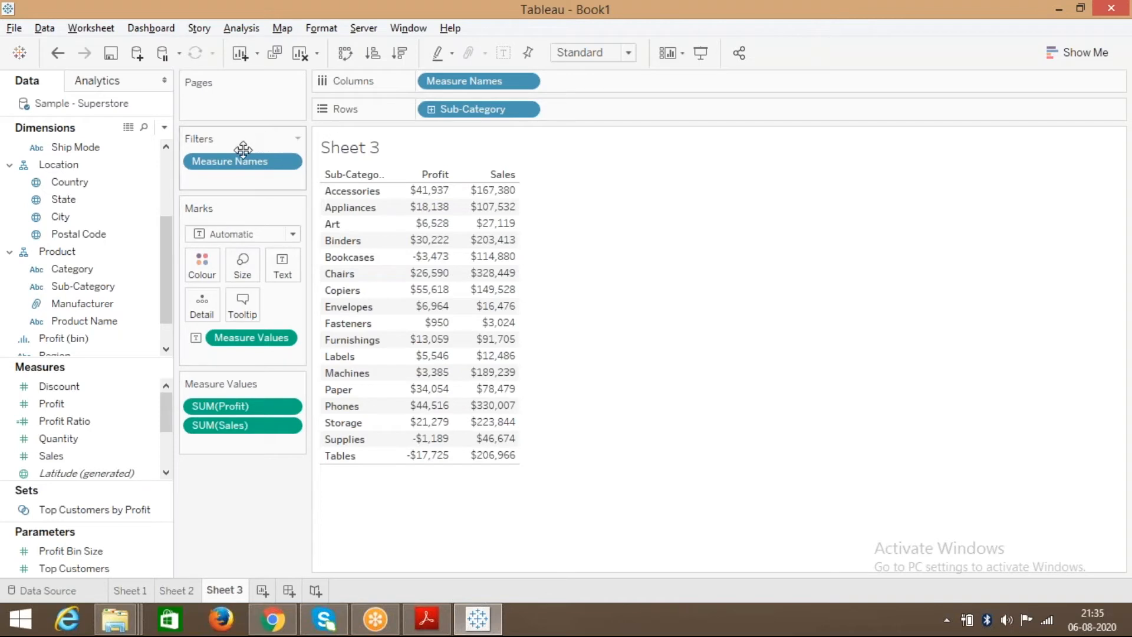
{"action": "left_click", "coordinate": [288, 163]}
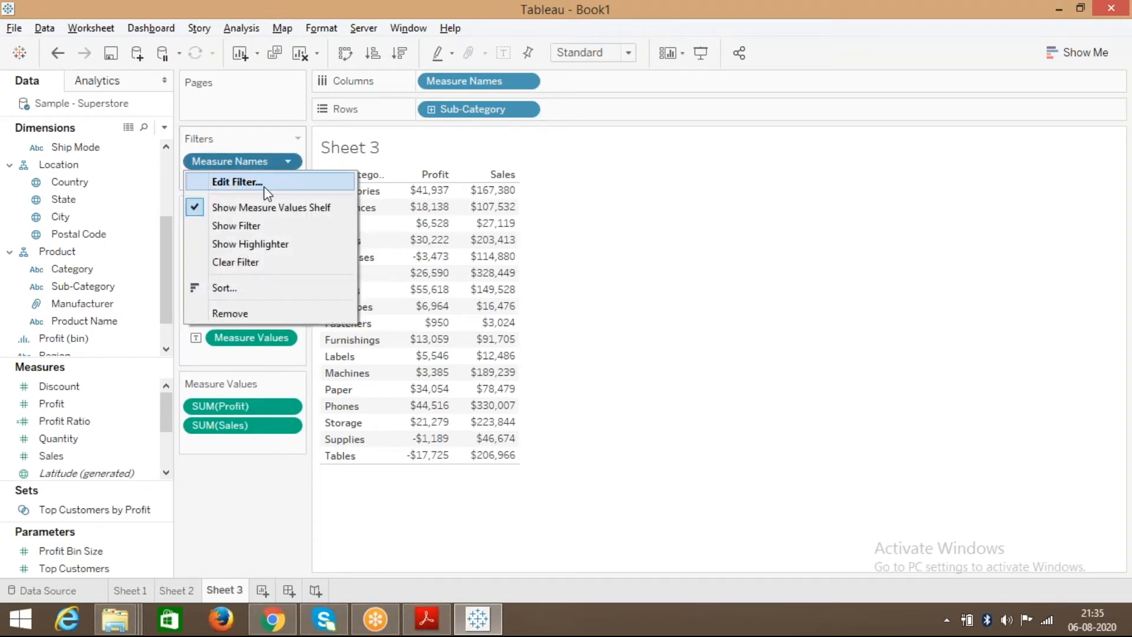
{"action": "left_click", "coordinate": [267, 190]}
{"action": "left_click_drag", "start_coordinate": [551, 106], "coordinate": [806, 118]}
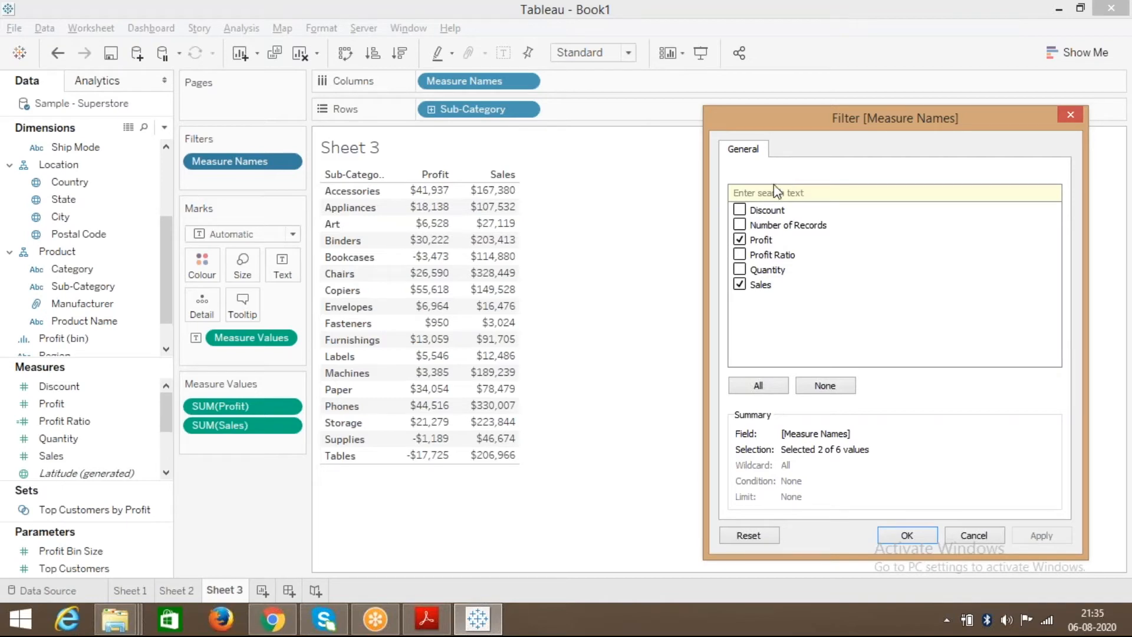
{"action": "left_click", "coordinate": [740, 239]}
{"action": "left_click", "coordinate": [740, 255]}
{"action": "left_click", "coordinate": [1052, 538]}
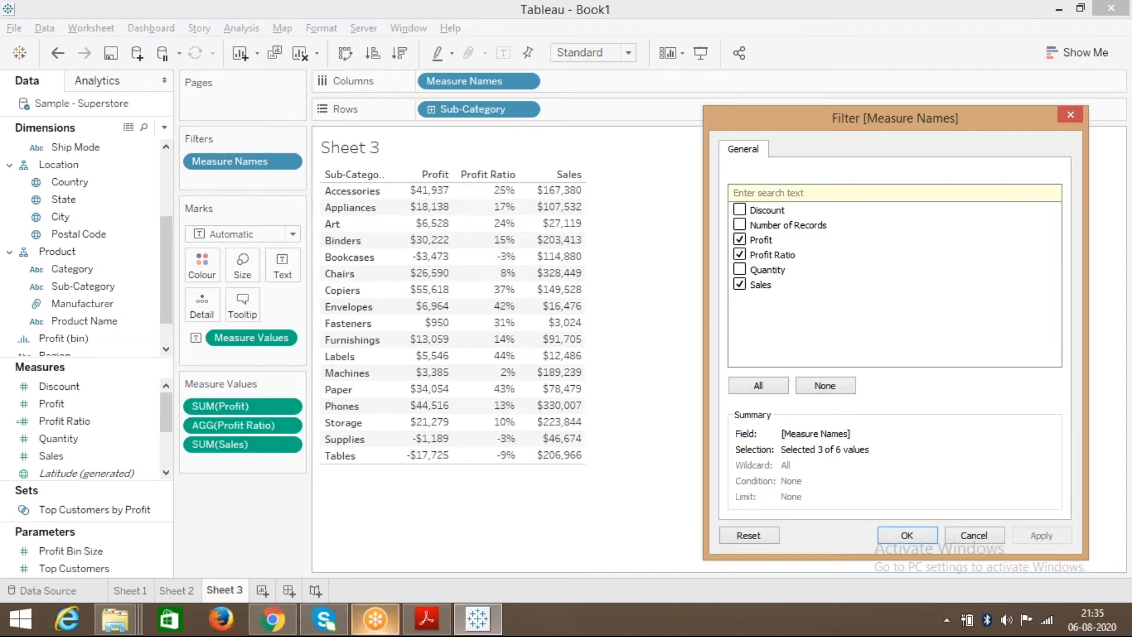
{"action": "left_click", "coordinate": [906, 535]}
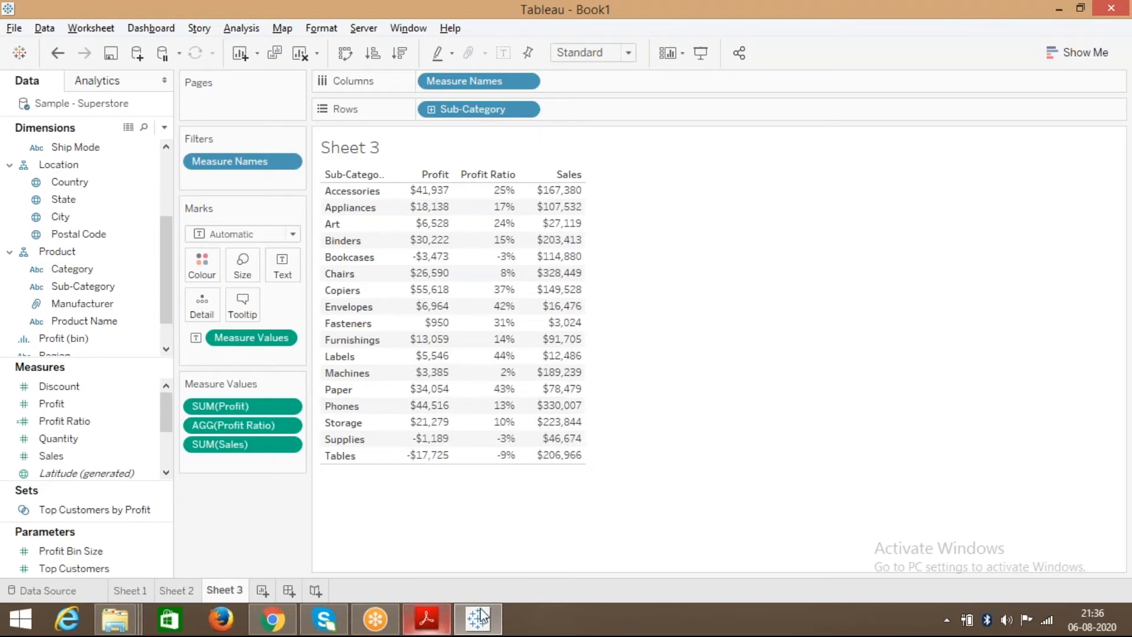
Check the measures on the Power Of Coloring slide and set Tableau's Measure Names filter to include only Discount and Sales
{"action": "left_click", "coordinate": [443, 625]}
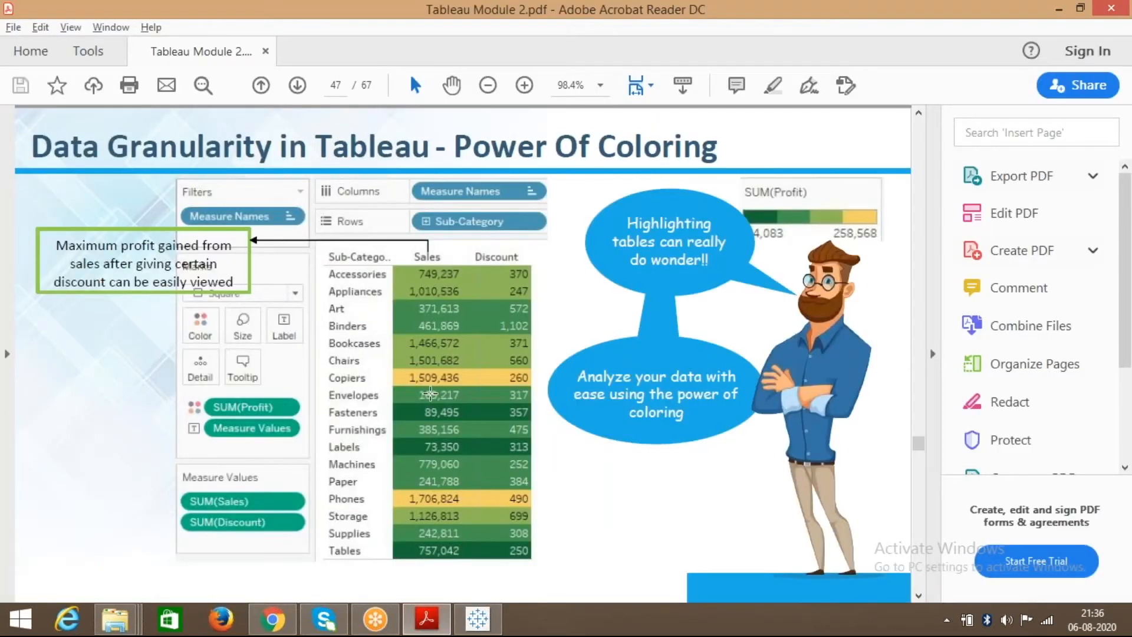
{"action": "key", "text": "alt+Tab"}
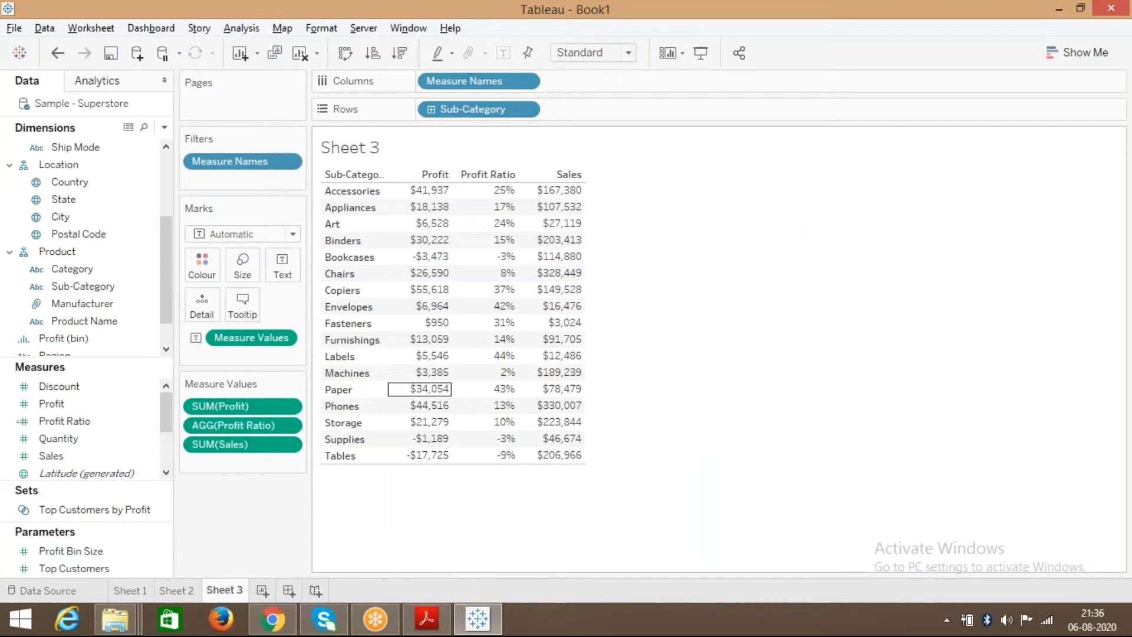
{"action": "left_click", "coordinate": [295, 163]}
{"action": "key", "text": "Escape"}
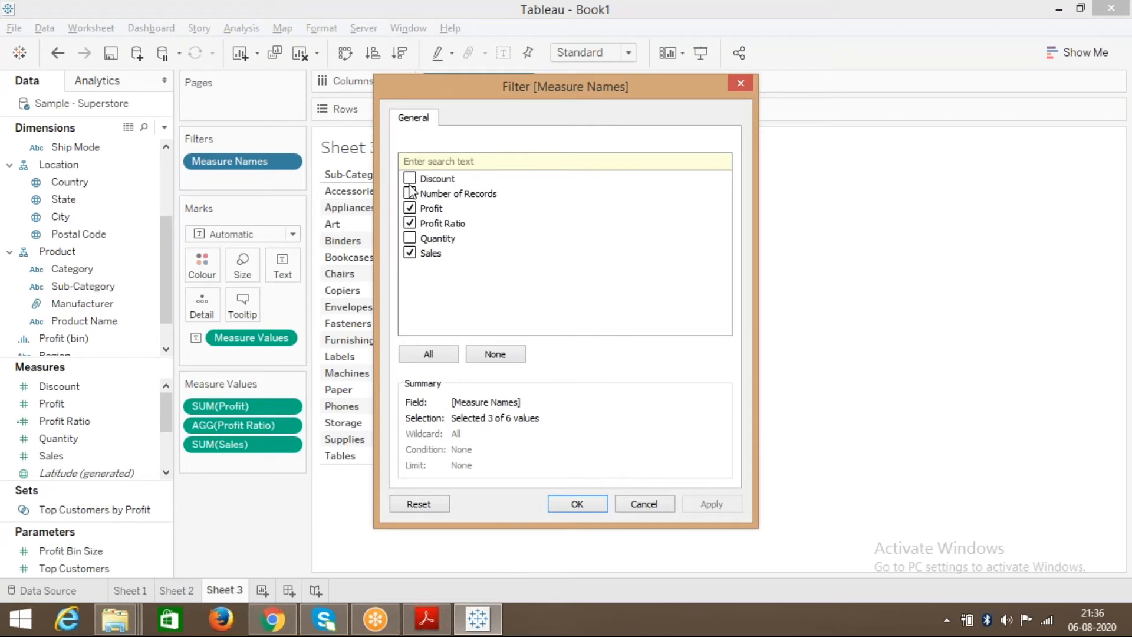
{"action": "left_click", "coordinate": [409, 178]}
{"action": "left_click", "coordinate": [409, 208]}
{"action": "left_click", "coordinate": [410, 223]}
{"action": "left_click", "coordinate": [710, 504]}
{"action": "left_click", "coordinate": [579, 502]}
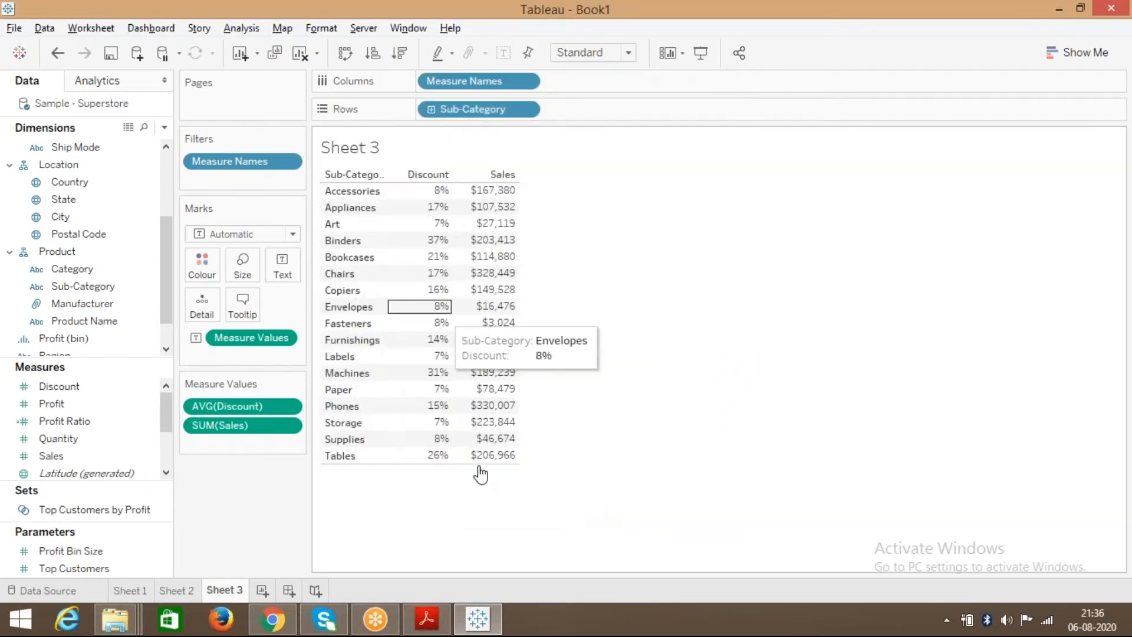
Check the marks setup on the slide in Acrobat Reader, return to Tableau and assign Profit to the marks' colour
{"action": "left_click", "coordinate": [426, 619]}
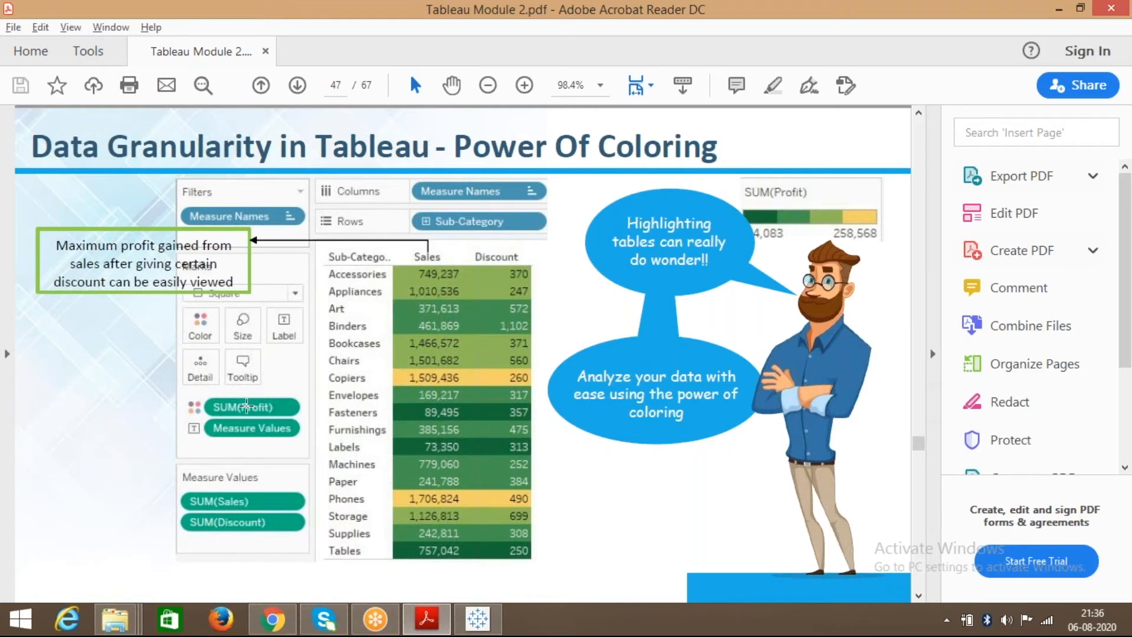
{"action": "key", "text": "alt+Tab"}
{"action": "left_click", "coordinate": [90, 408]}
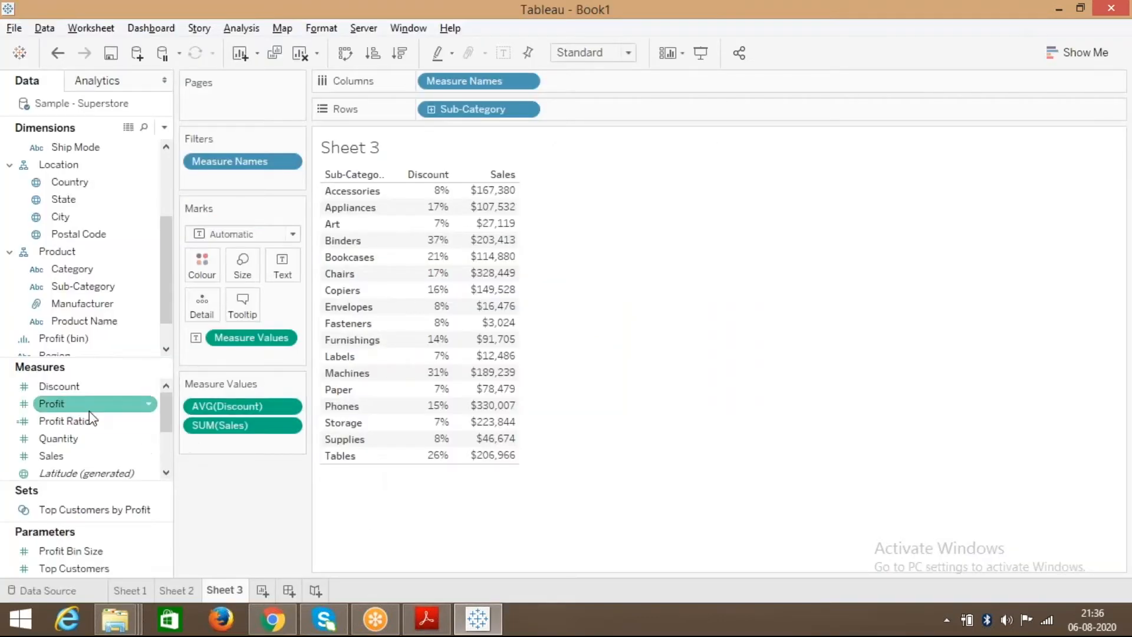
{"action": "left_click_drag", "start_coordinate": [79, 405], "coordinate": [202, 264]}
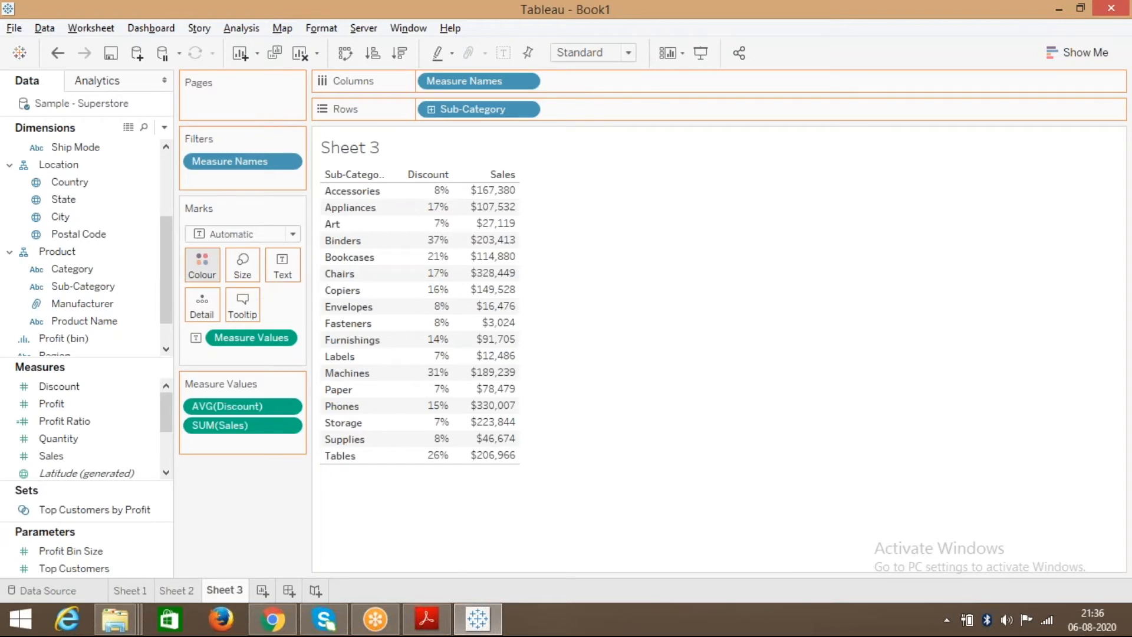
{"action": "left_click_drag", "start_coordinate": [202, 264], "coordinate": [203, 264]}
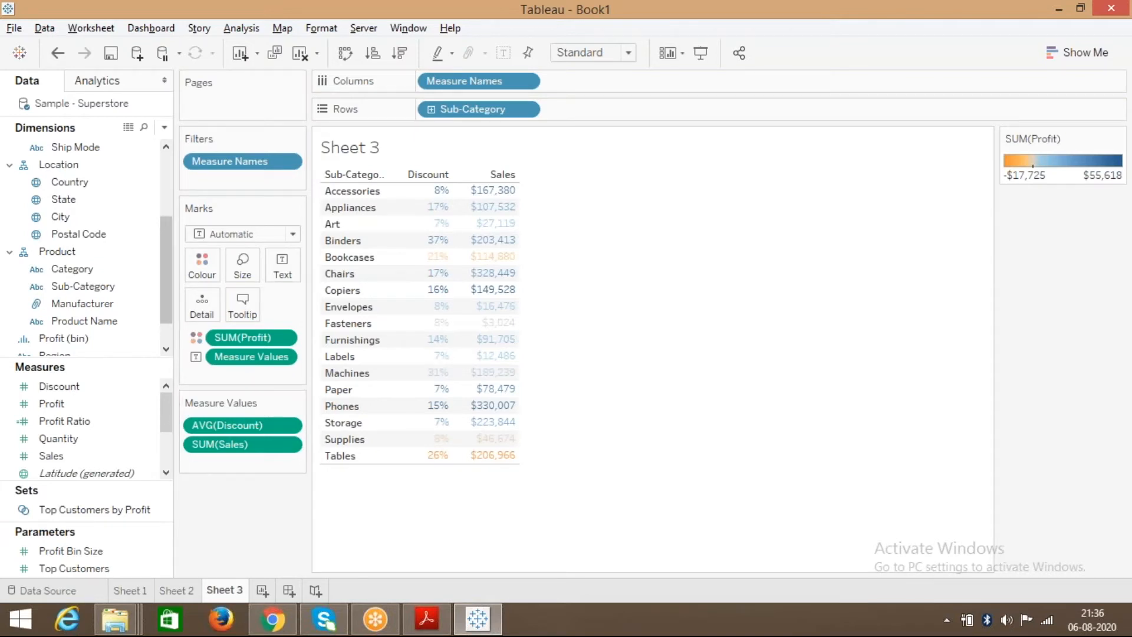
Examine the details of the Accessories discount value and how the table's colours relate to the Profit legend
{"action": "mouse_move", "coordinate": [411, 198]}
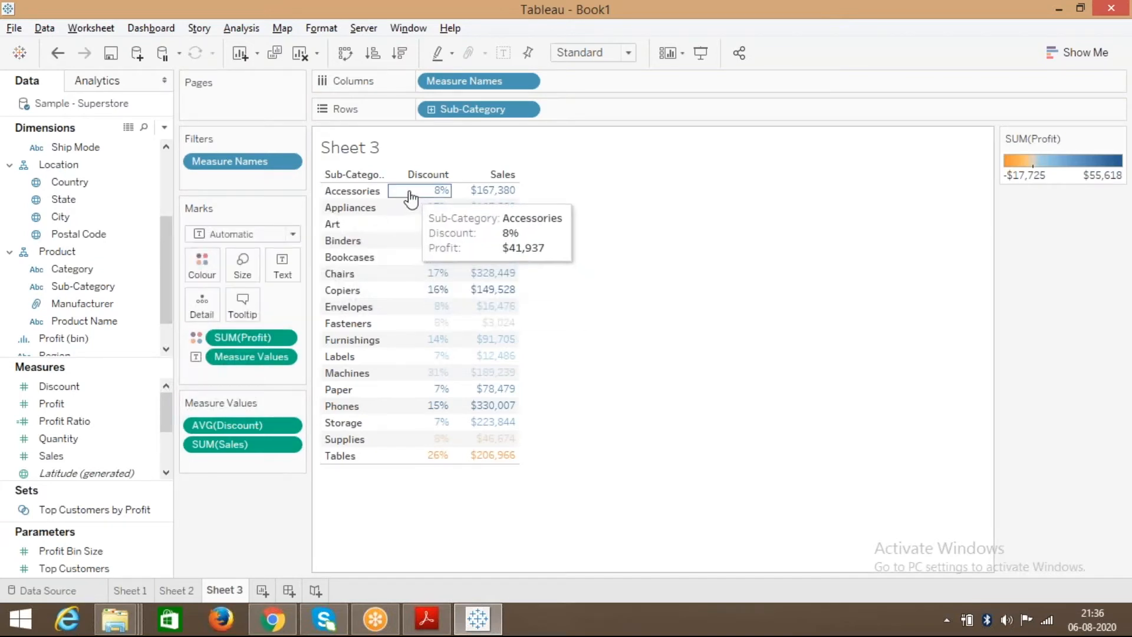
{"action": "left_click", "coordinate": [411, 198]}
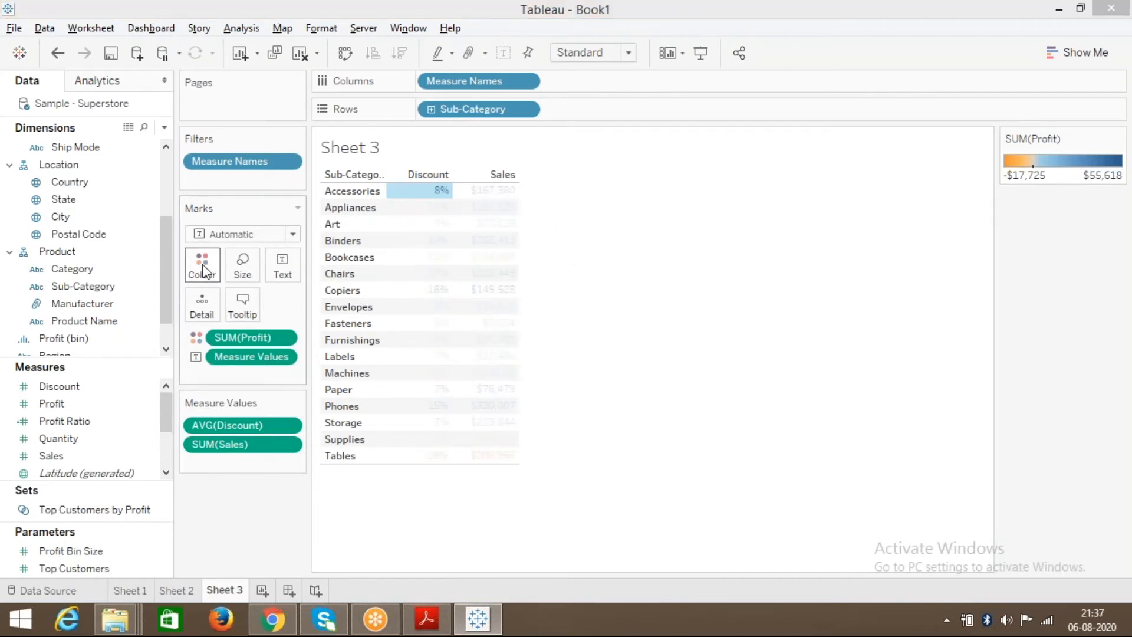
{"action": "left_click", "coordinate": [283, 338]}
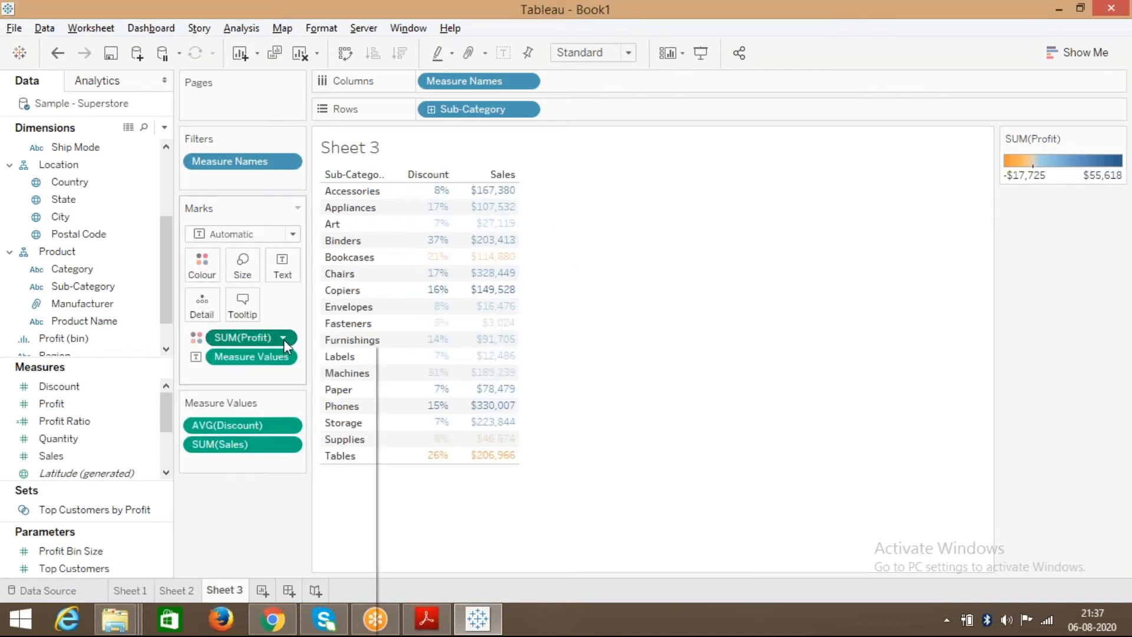
{"action": "left_click", "coordinate": [675, 422]}
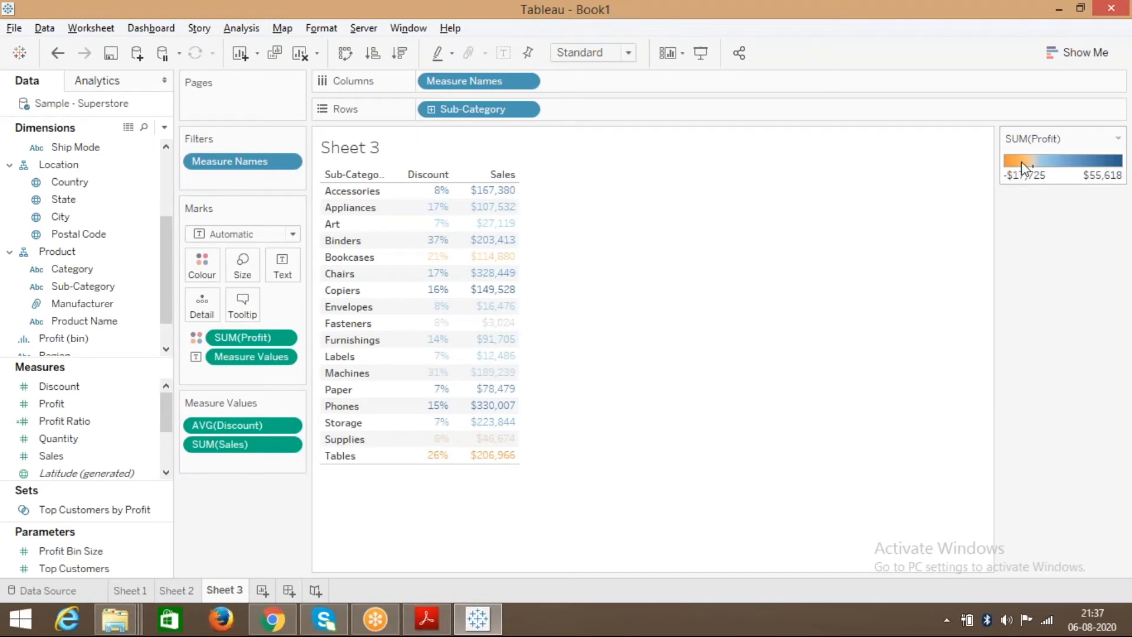
{"action": "mouse_move", "coordinate": [501, 459]}
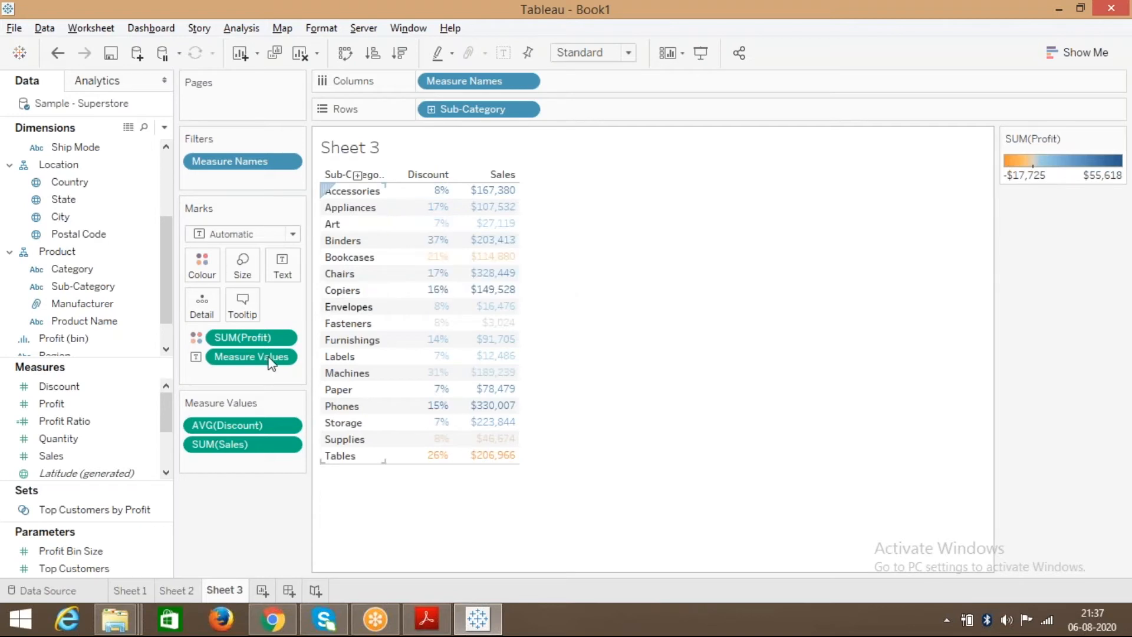
Set the default worksheet shading of Sheet 3 to bright green using a colour from the basic colours
{"action": "left_click", "coordinate": [282, 337]}
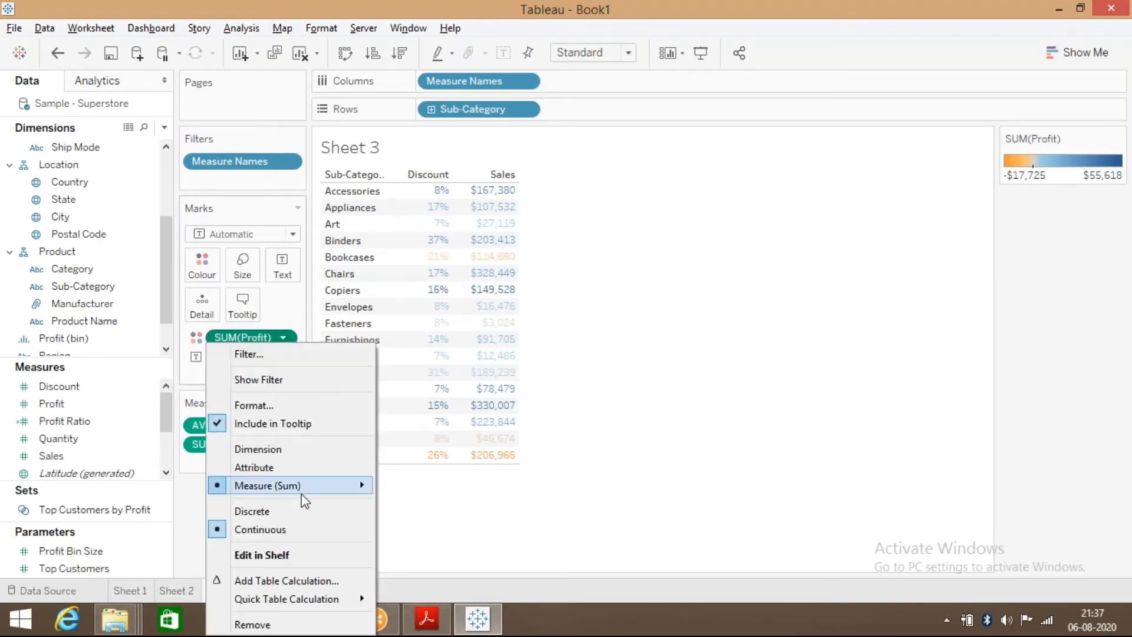
{"action": "left_click", "coordinate": [267, 408]}
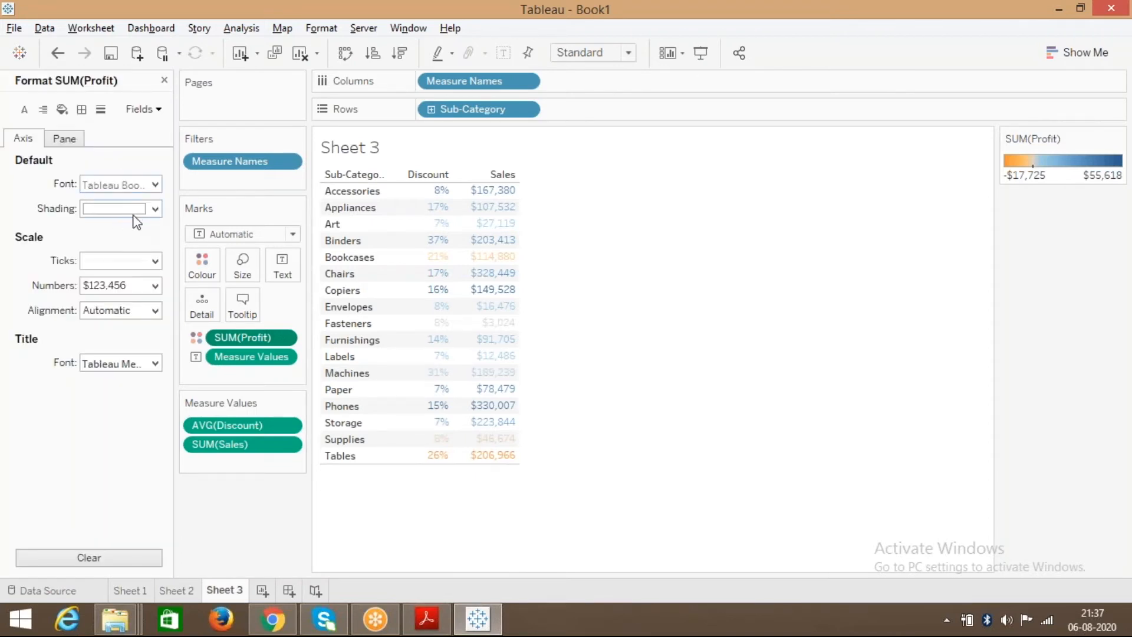
{"action": "left_click", "coordinate": [63, 113]}
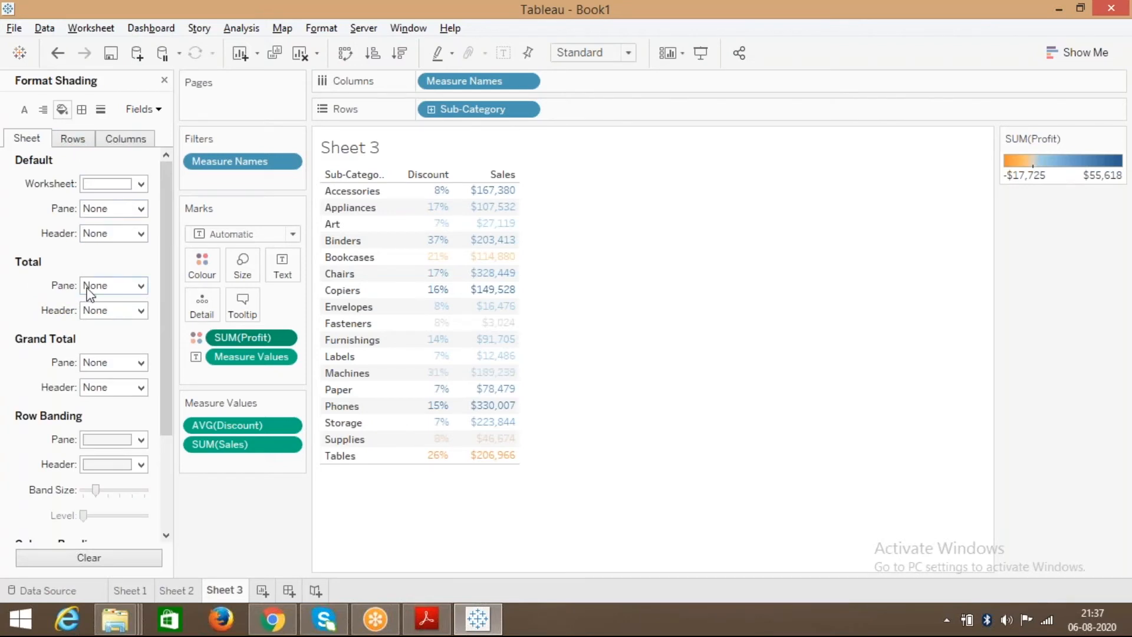
{"action": "left_click", "coordinate": [108, 185]}
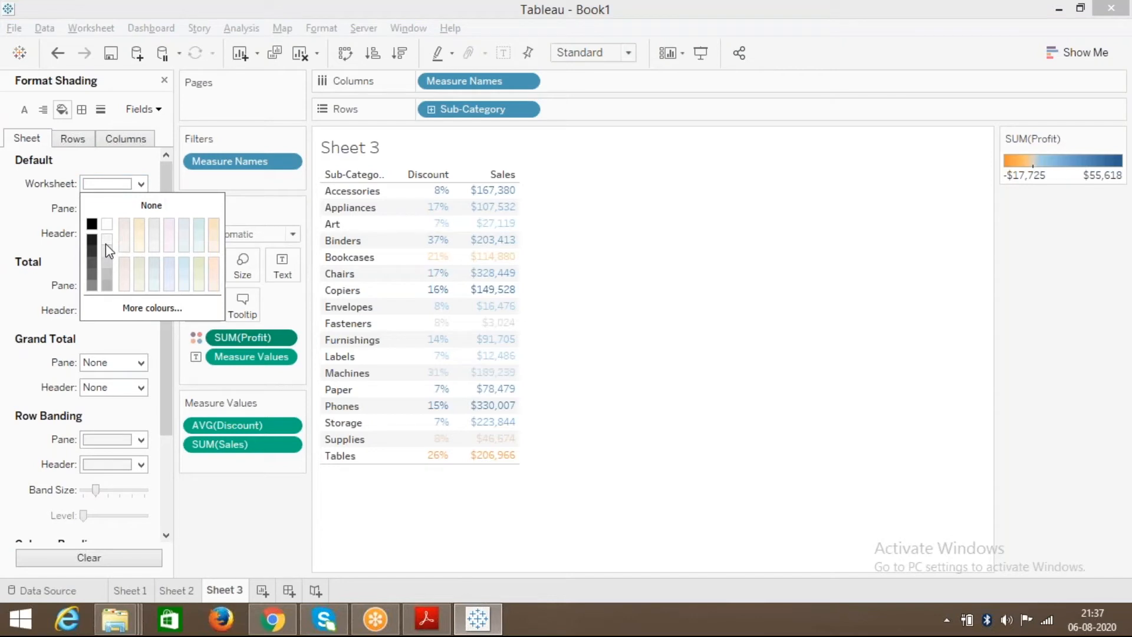
{"action": "left_click", "coordinate": [138, 309]}
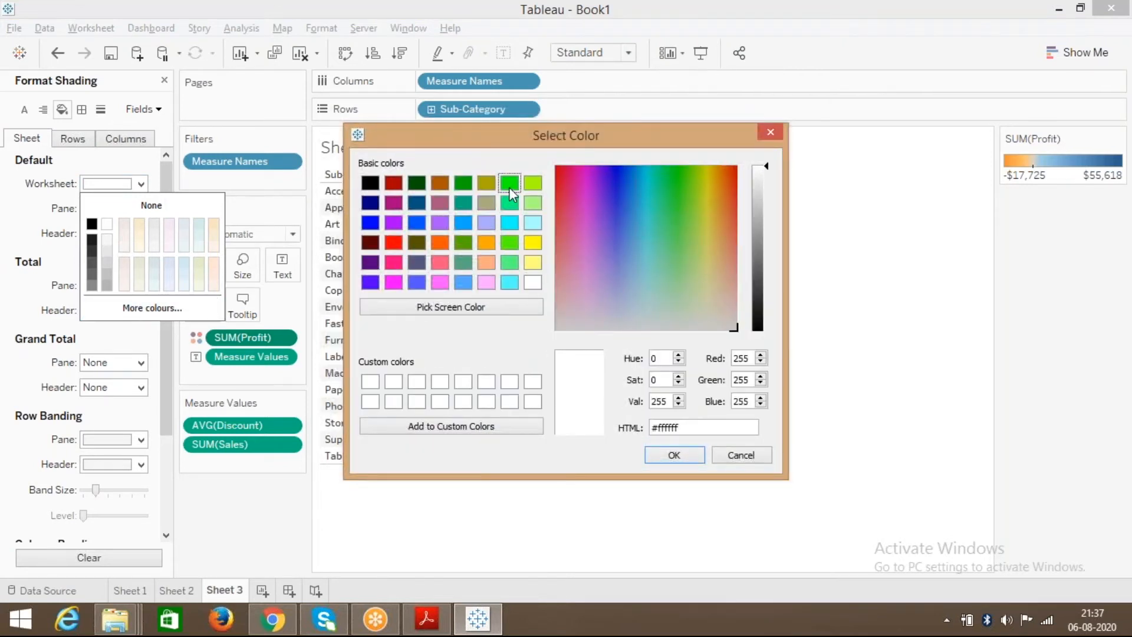
{"action": "left_click", "coordinate": [509, 183]}
{"action": "left_click", "coordinate": [675, 454]}
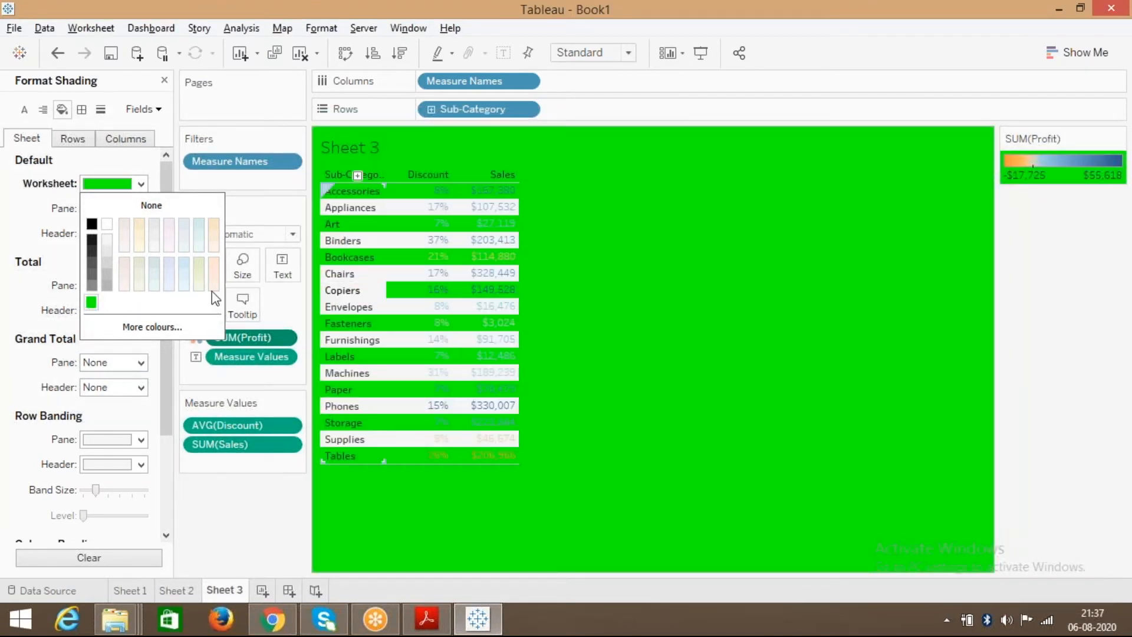
{"action": "left_click", "coordinate": [12, 285]}
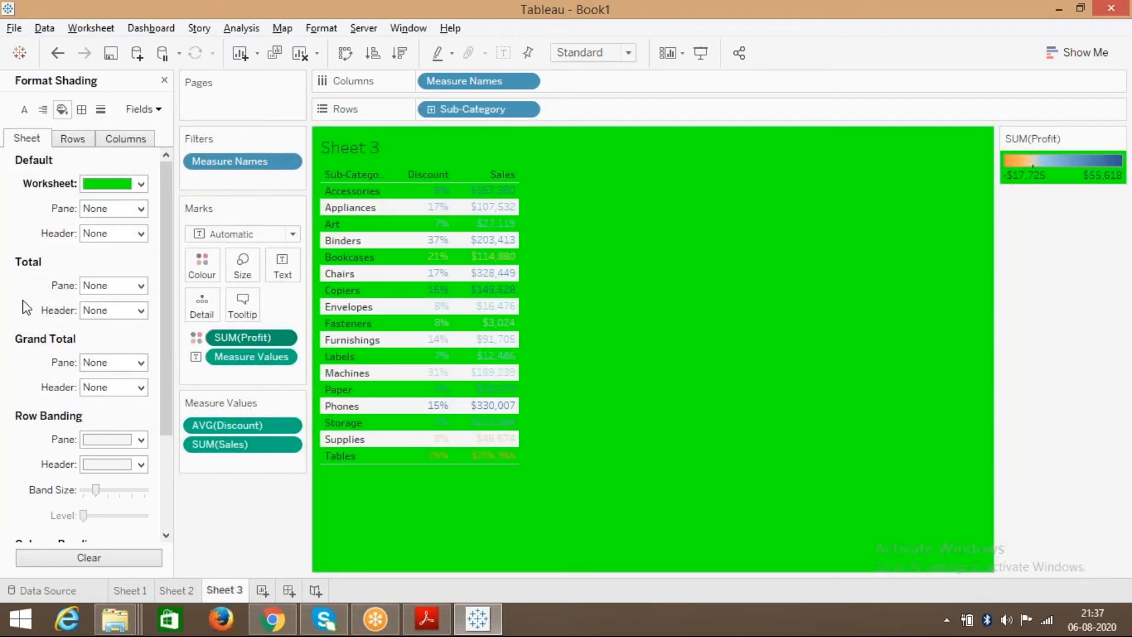
Set the row banding pane shading to the same bright green
{"action": "left_click_drag", "start_coordinate": [161, 279], "coordinate": [160, 366]}
{"action": "left_click", "coordinate": [125, 315]}
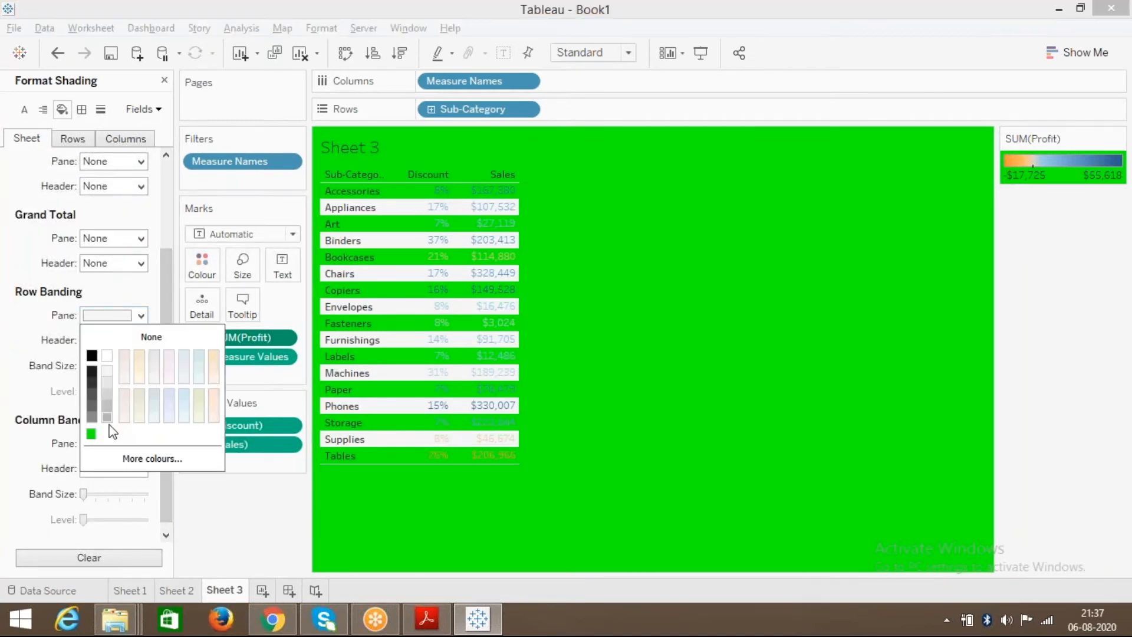
{"action": "left_click", "coordinate": [91, 434]}
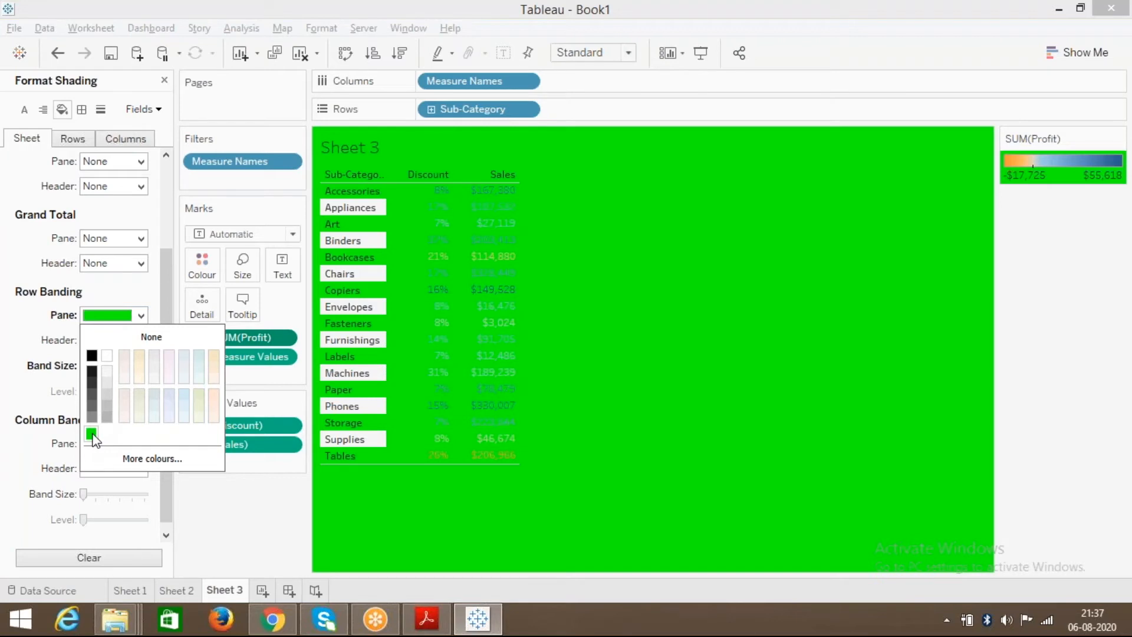
{"action": "left_click", "coordinate": [1, 351]}
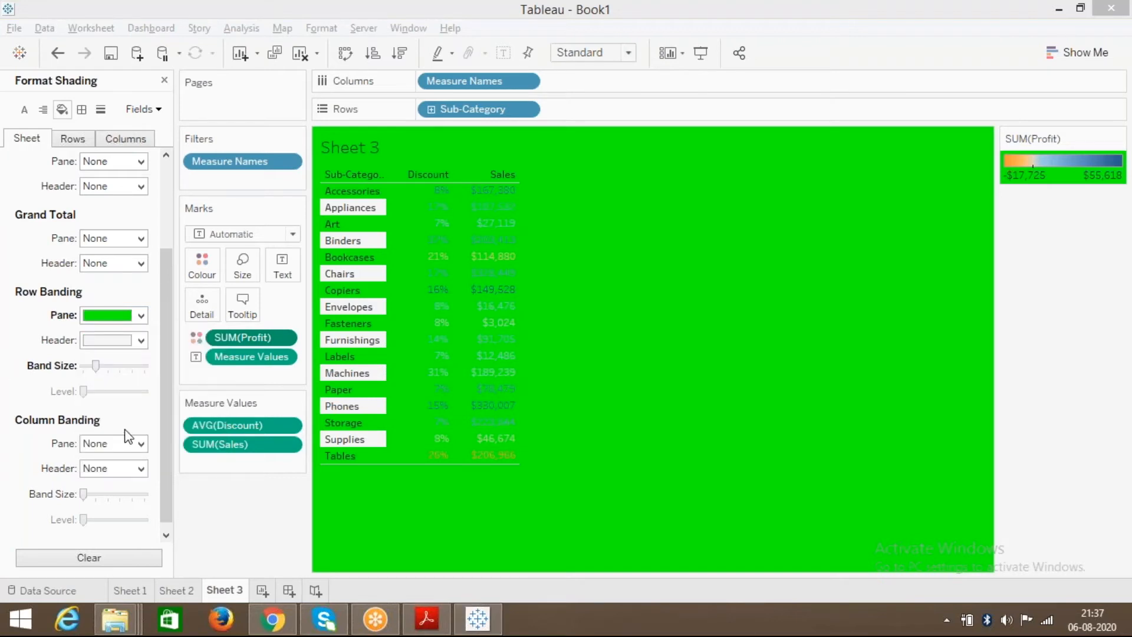
Check the row and column shading settings and set the axis shading of the SUM(Profit) field to bright green
{"action": "left_click_drag", "start_coordinate": [168, 380], "coordinate": [164, 321]}
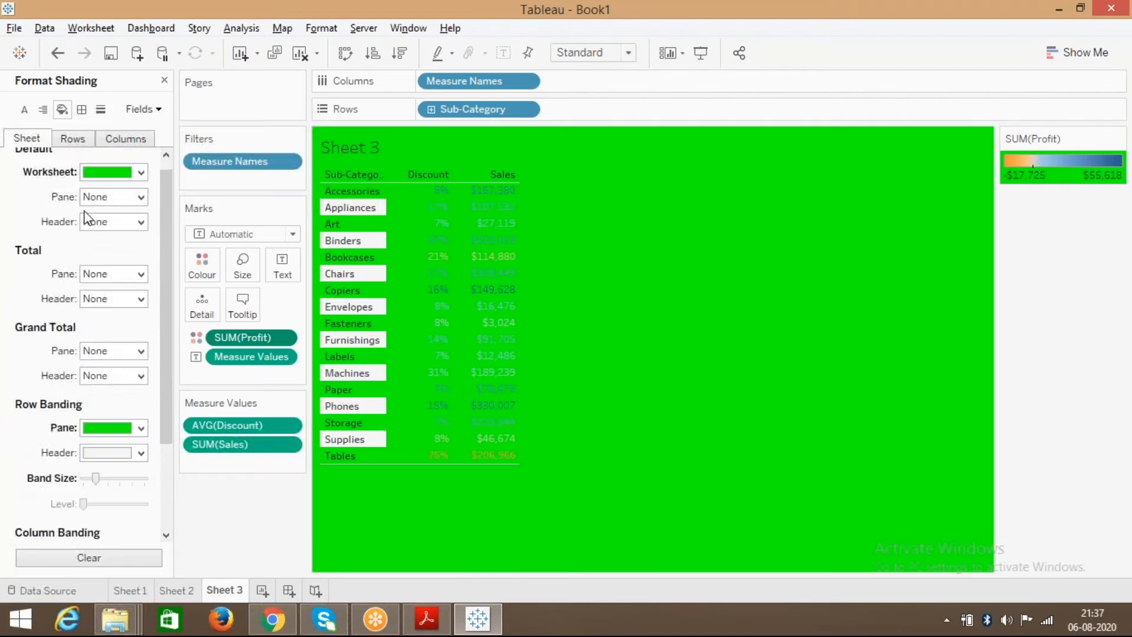
{"action": "left_click", "coordinate": [66, 140]}
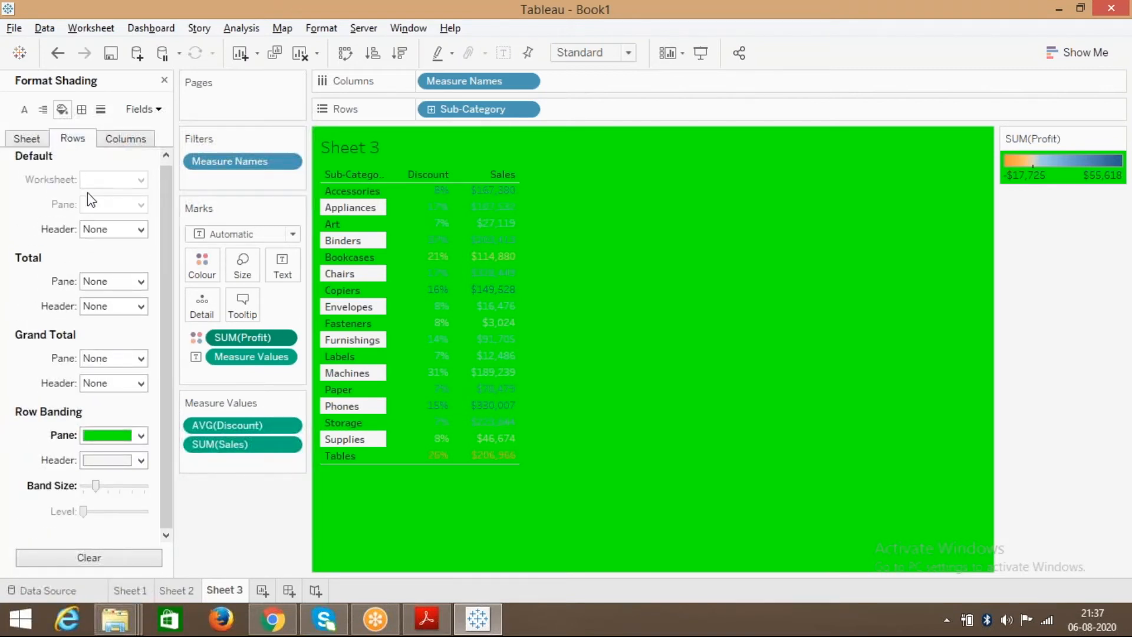
{"action": "left_click", "coordinate": [125, 140]}
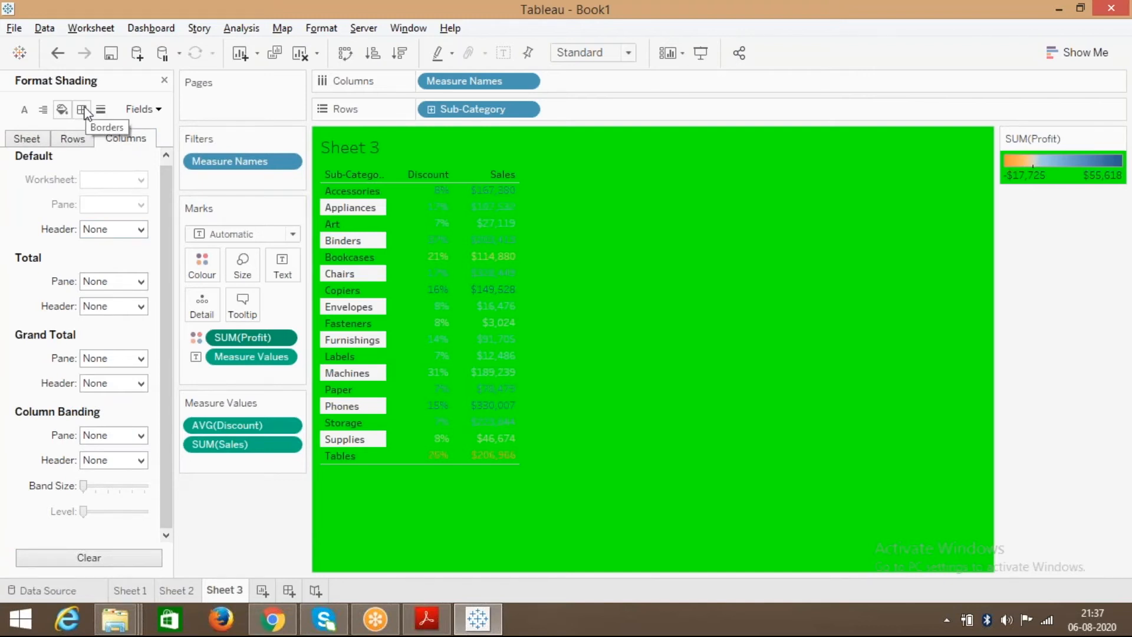
{"action": "left_click", "coordinate": [157, 110]}
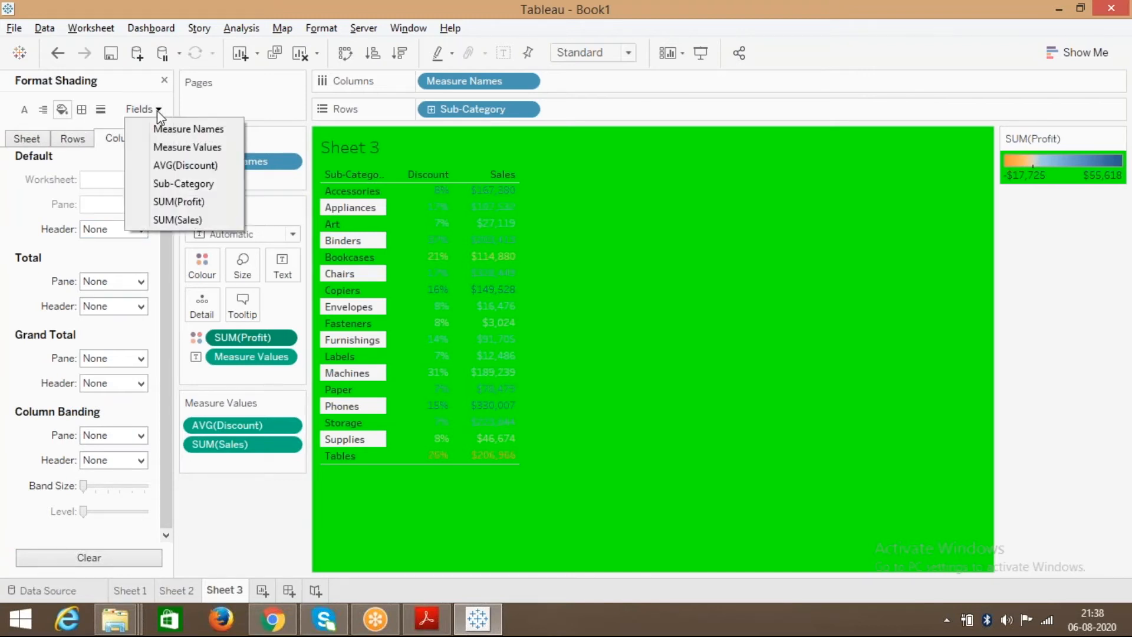
{"action": "left_click", "coordinate": [172, 203]}
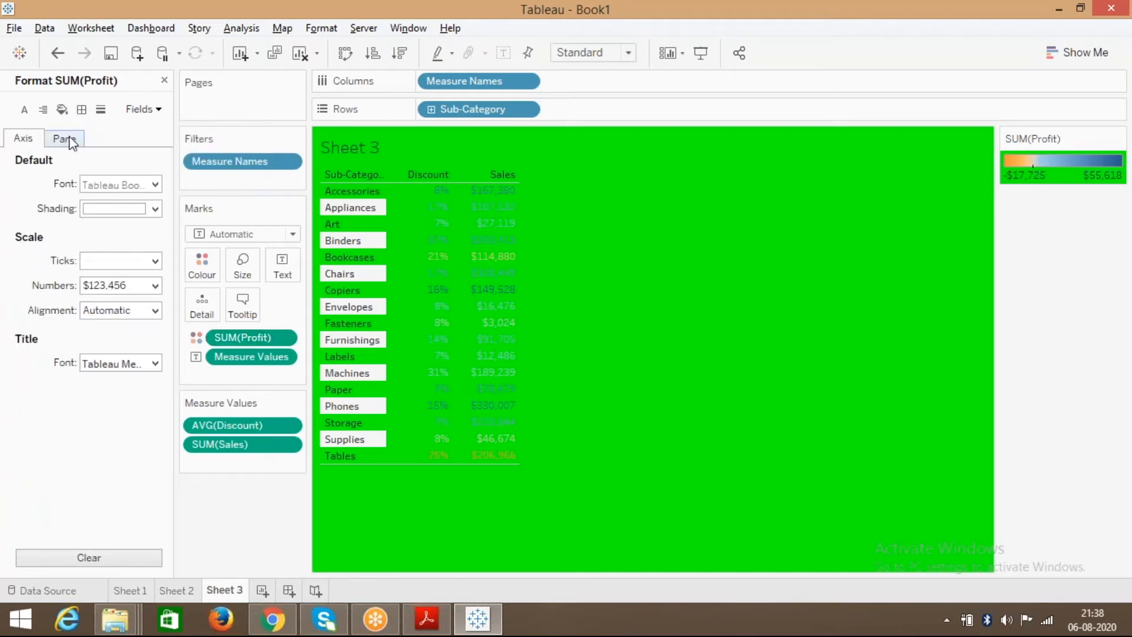
{"action": "left_click", "coordinate": [136, 210]}
{"action": "left_click", "coordinate": [91, 304]}
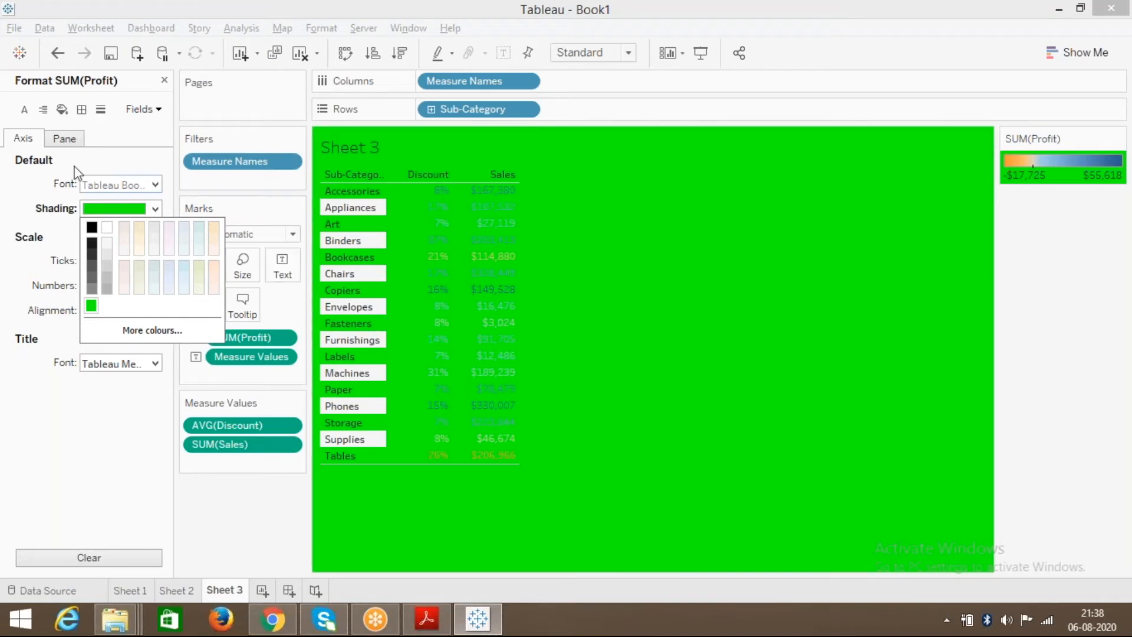
Set the axis shading of the SUM(Sales) field to bright green
{"action": "left_click", "coordinate": [143, 109]}
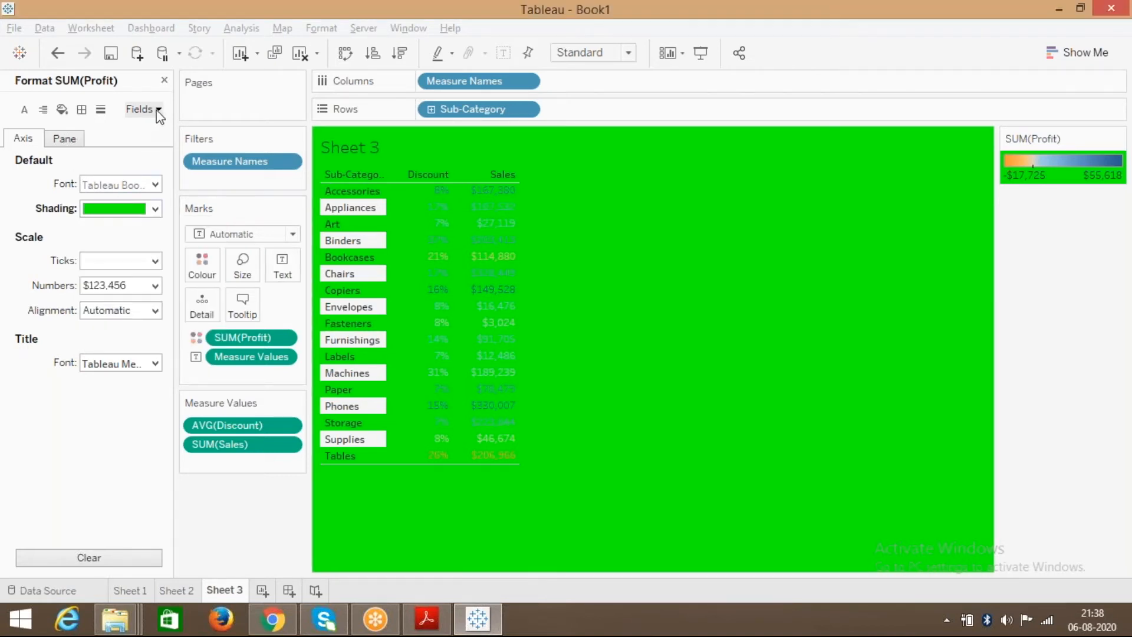
{"action": "left_click", "coordinate": [158, 219]}
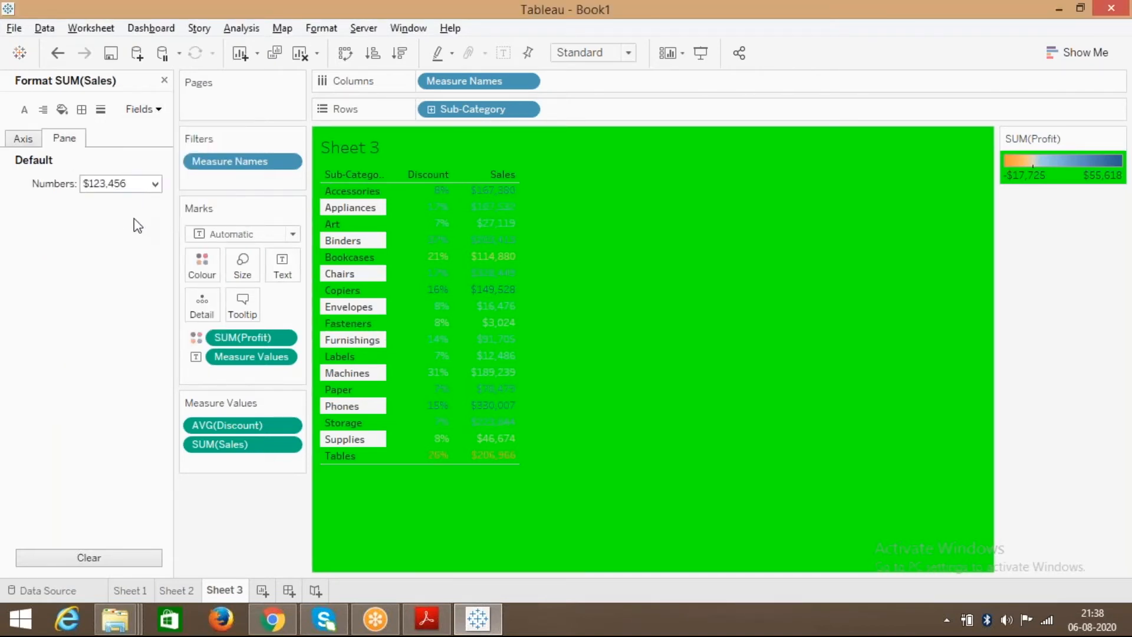
{"action": "left_click", "coordinate": [23, 138]}
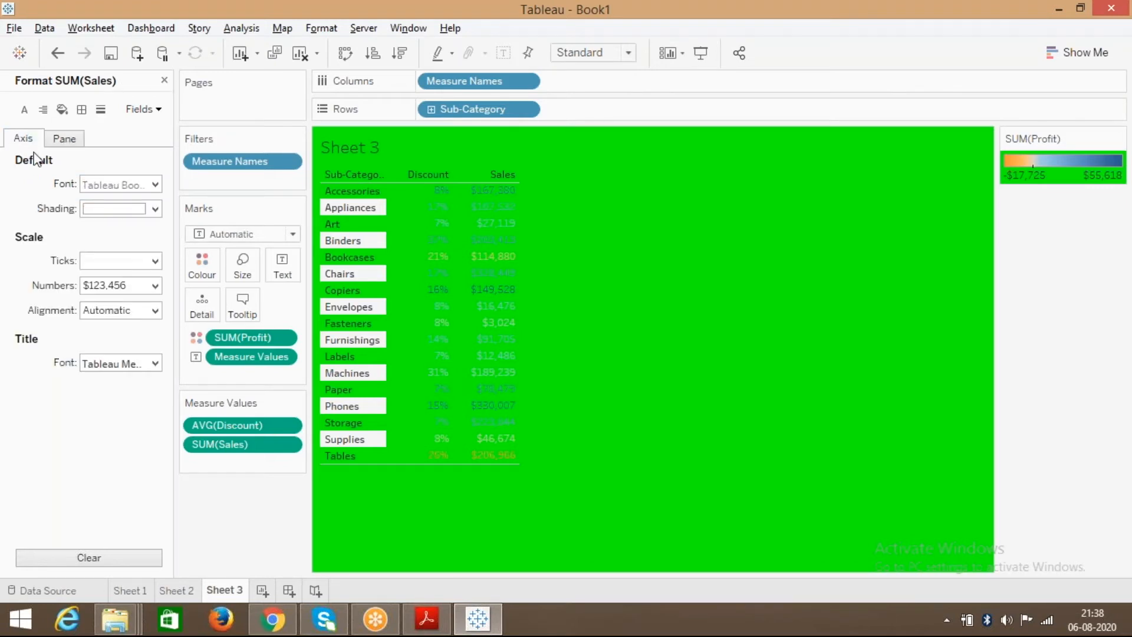
{"action": "left_click", "coordinate": [129, 210]}
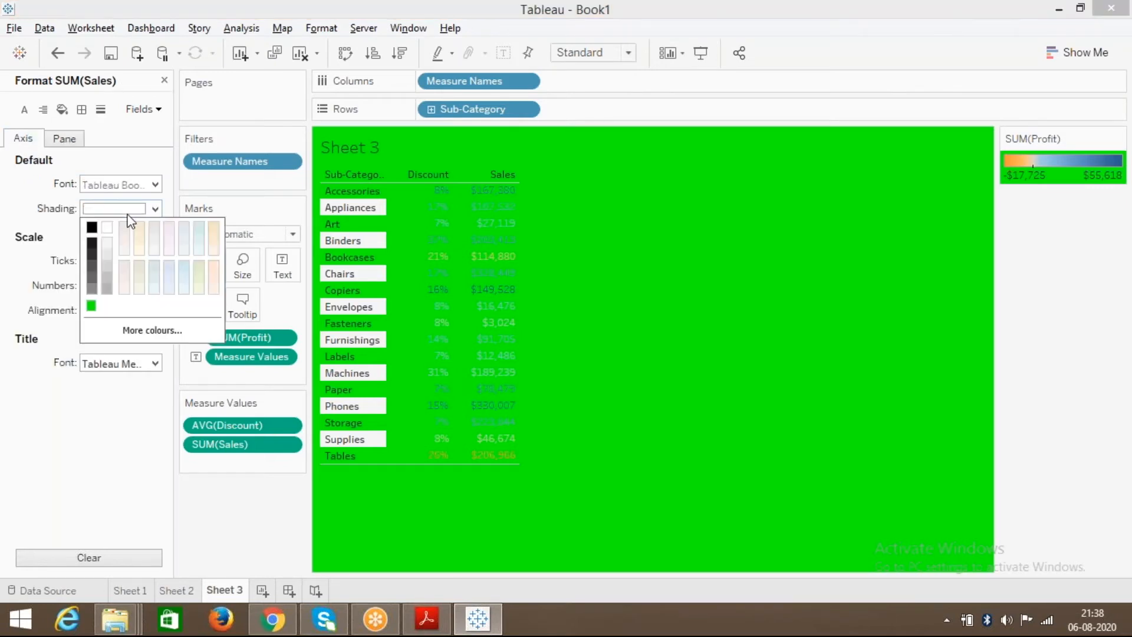
{"action": "left_click", "coordinate": [91, 305]}
{"action": "left_click", "coordinate": [99, 415]}
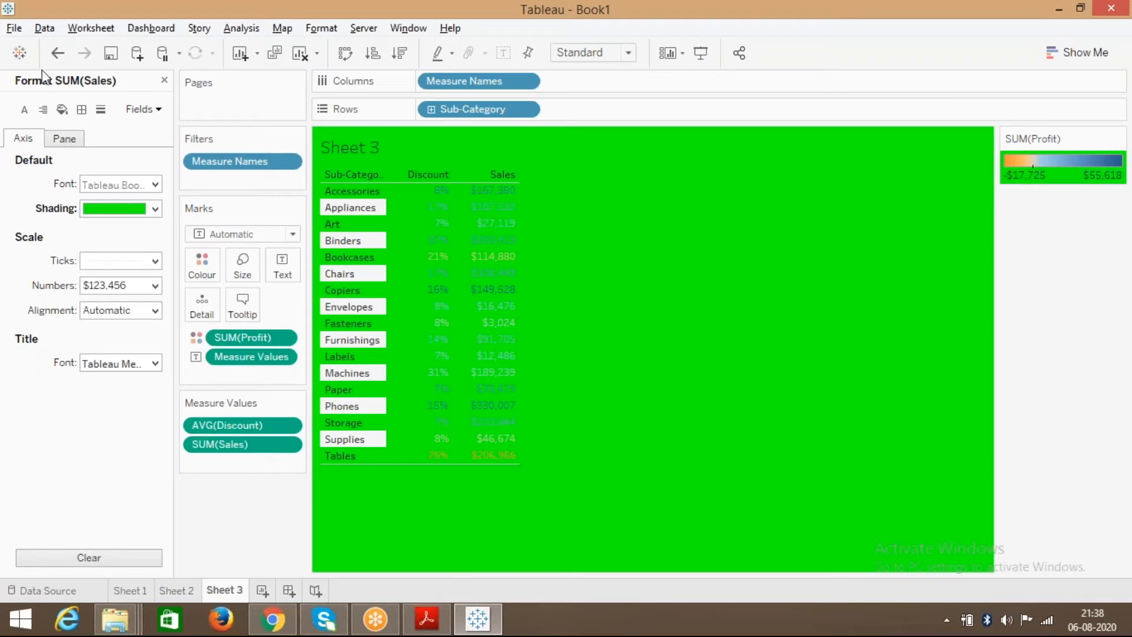
Examine the format settings of Measure Names, Measure Values, Sub-Category and AVG(Discount), and the column shading options
{"action": "left_click", "coordinate": [140, 110]}
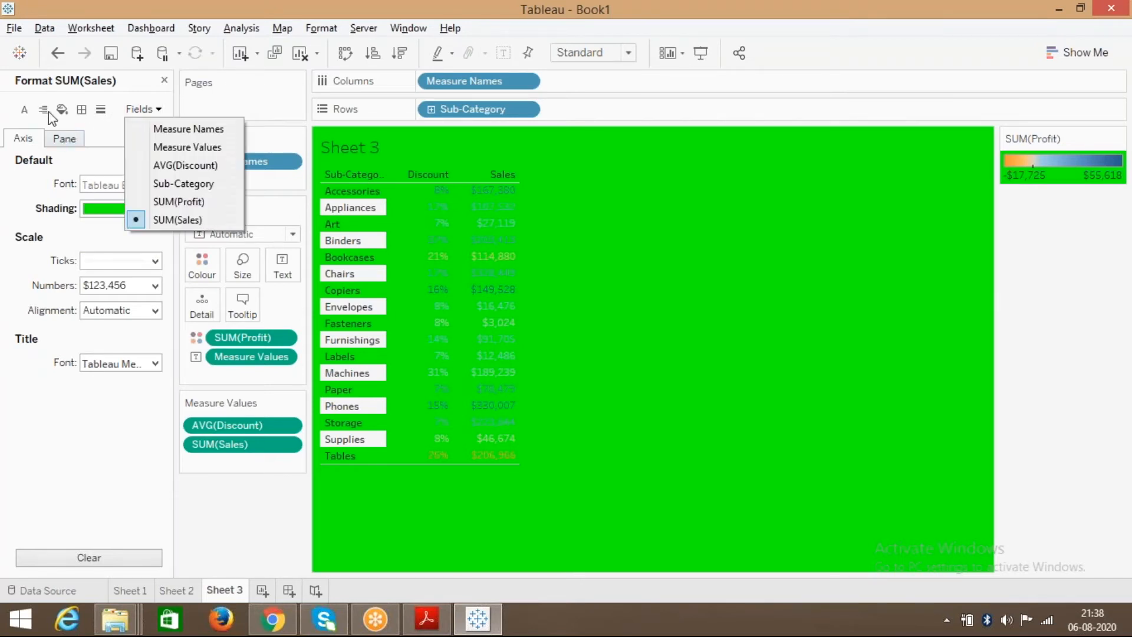
{"action": "left_click", "coordinate": [187, 129]}
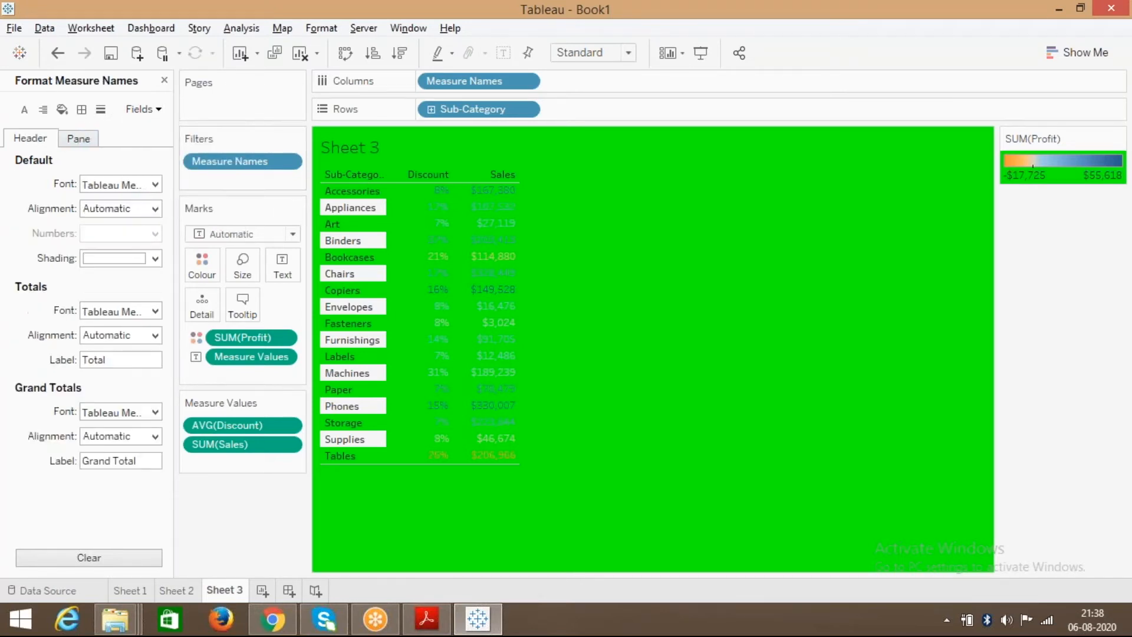
{"action": "left_click", "coordinate": [154, 111]}
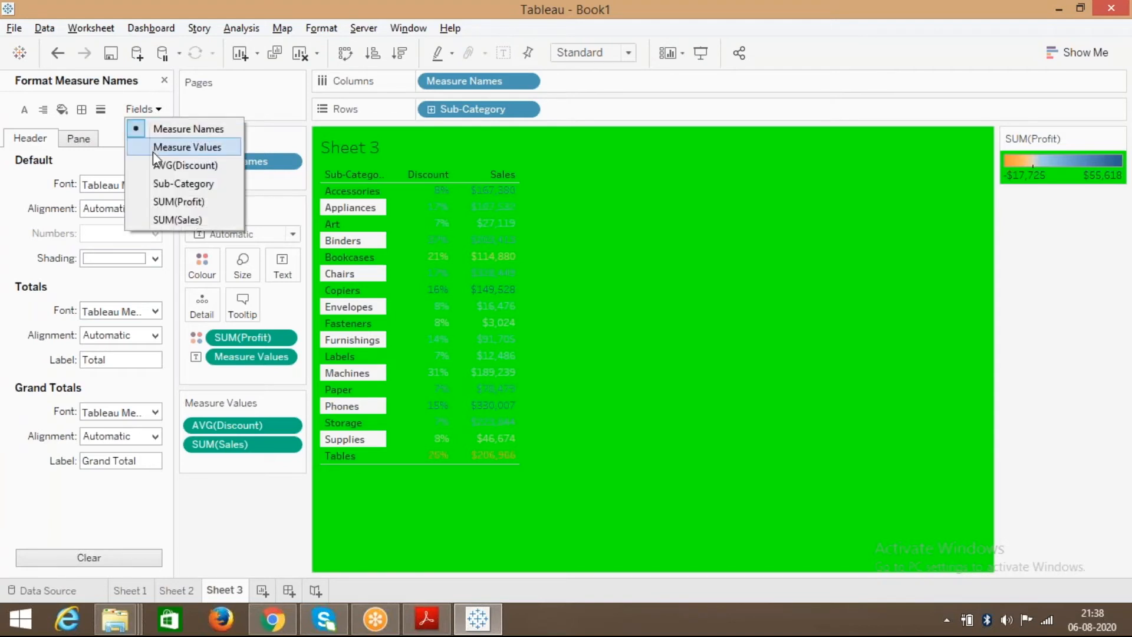
{"action": "left_click", "coordinate": [153, 148]}
{"action": "left_click", "coordinate": [144, 114]}
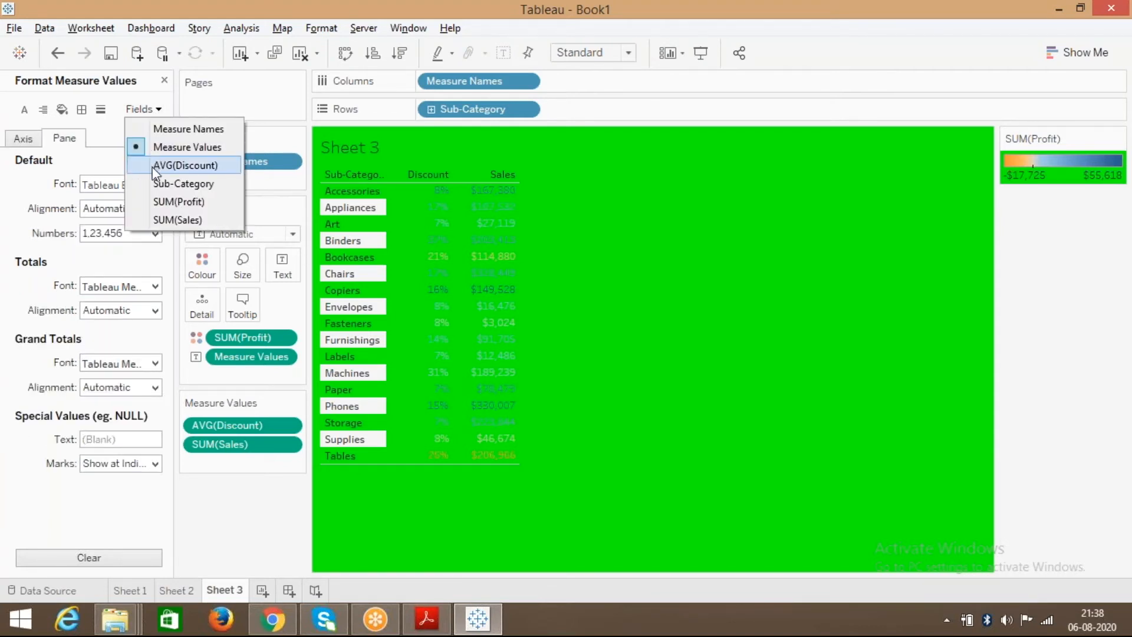
{"action": "left_click", "coordinate": [155, 184]}
{"action": "left_click", "coordinate": [145, 112]}
{"action": "left_click", "coordinate": [156, 166]}
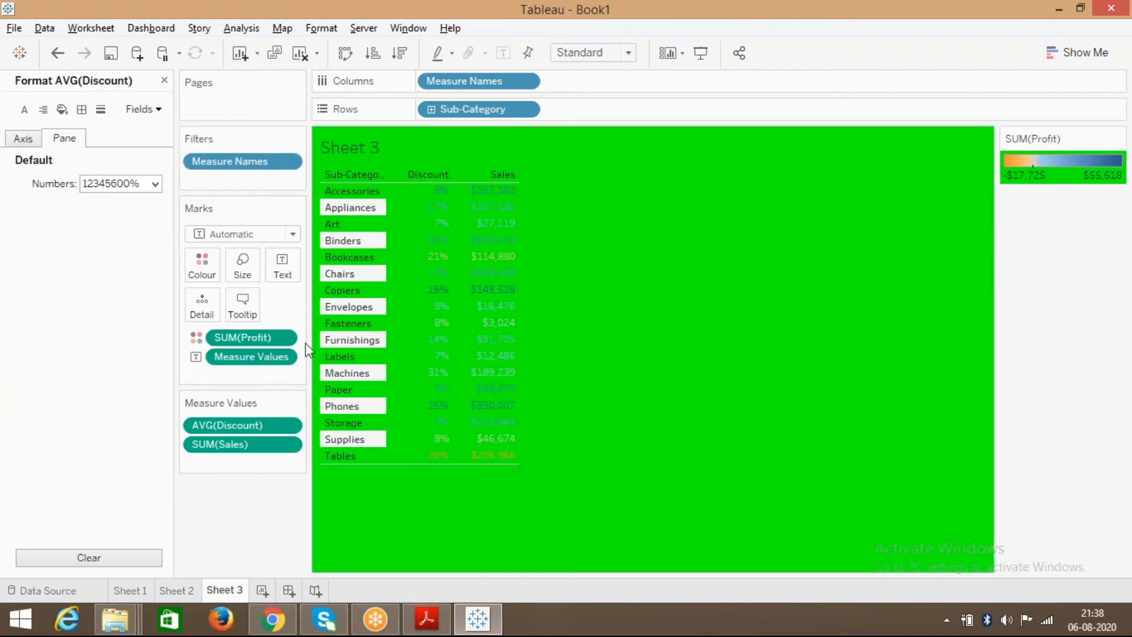
{"action": "left_click", "coordinate": [31, 138]}
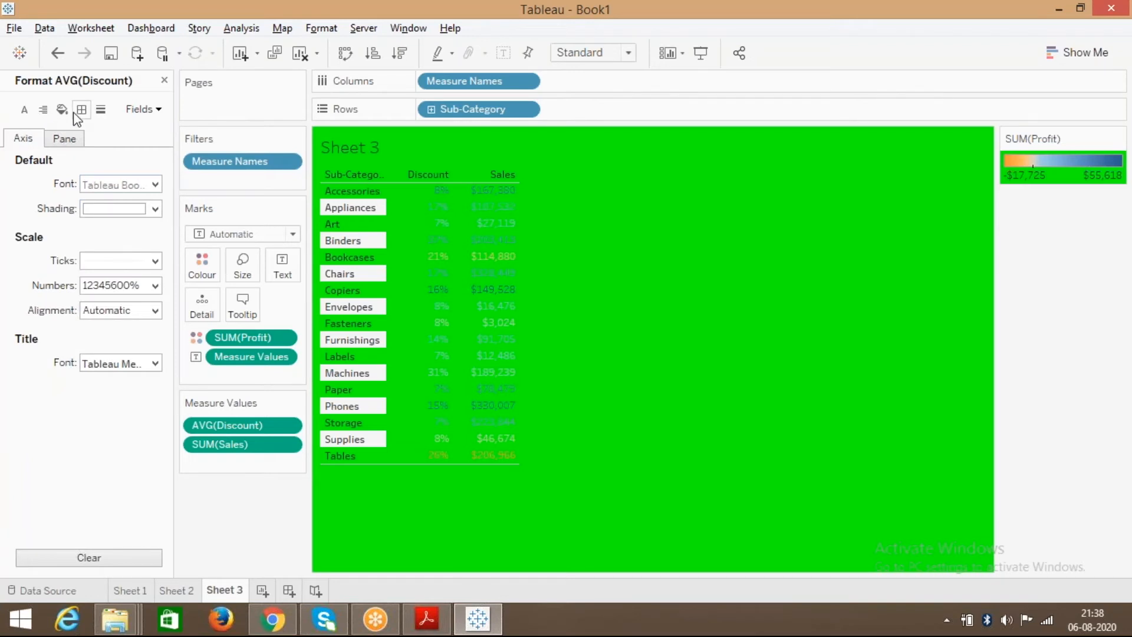
{"action": "left_click", "coordinate": [63, 110]}
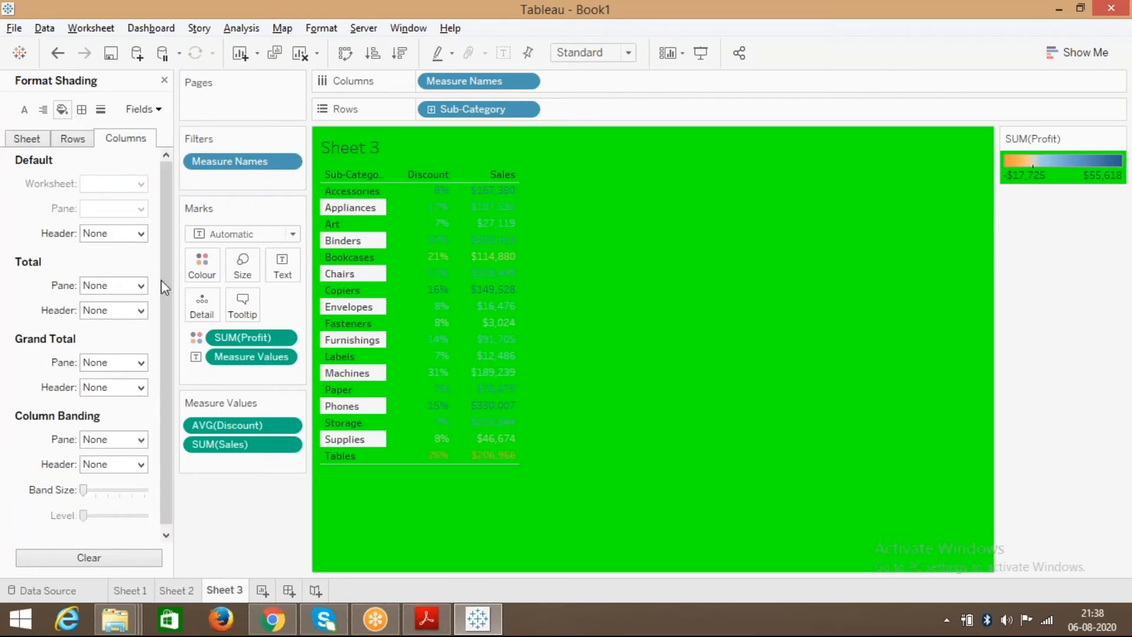
{"action": "mouse_move", "coordinate": [167, 274]}
{"action": "left_mouse_down"}
{"action": "mouse_move", "coordinate": [185, 429]}
{"action": "mouse_move", "coordinate": [186, 268]}
{"action": "left_mouse_up"}
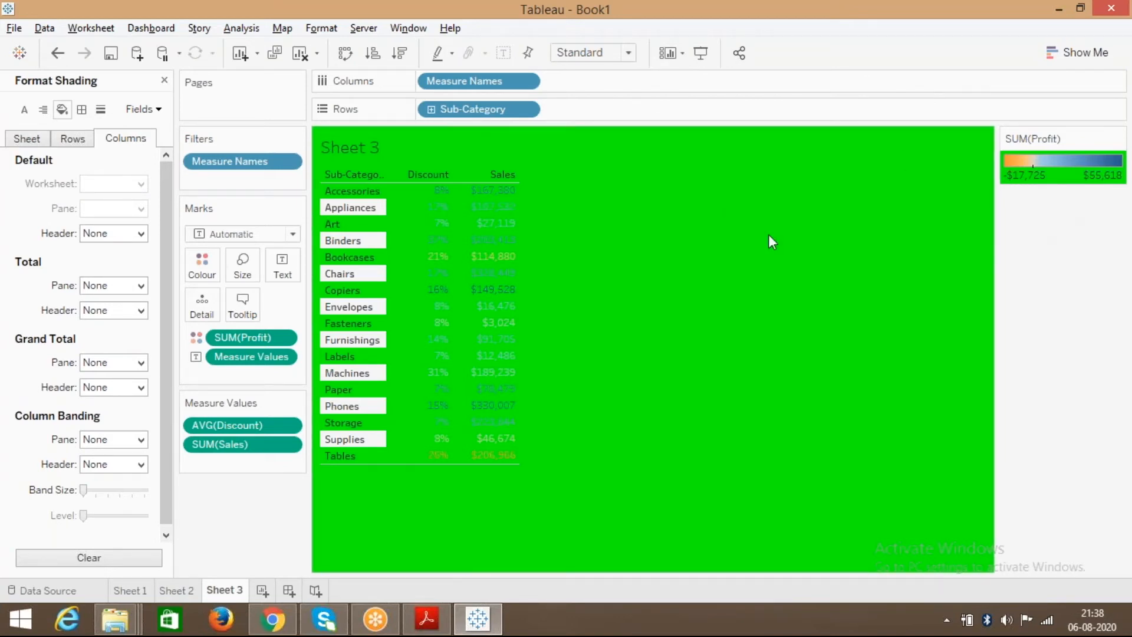
Undo the green shading changes on the sheet and redo the assignment of Profit to the marks' colour
{"action": "left_click", "coordinate": [58, 54]}
{"action": "left_click", "coordinate": [57, 54]}
{"action": "left_click", "coordinate": [57, 53]}
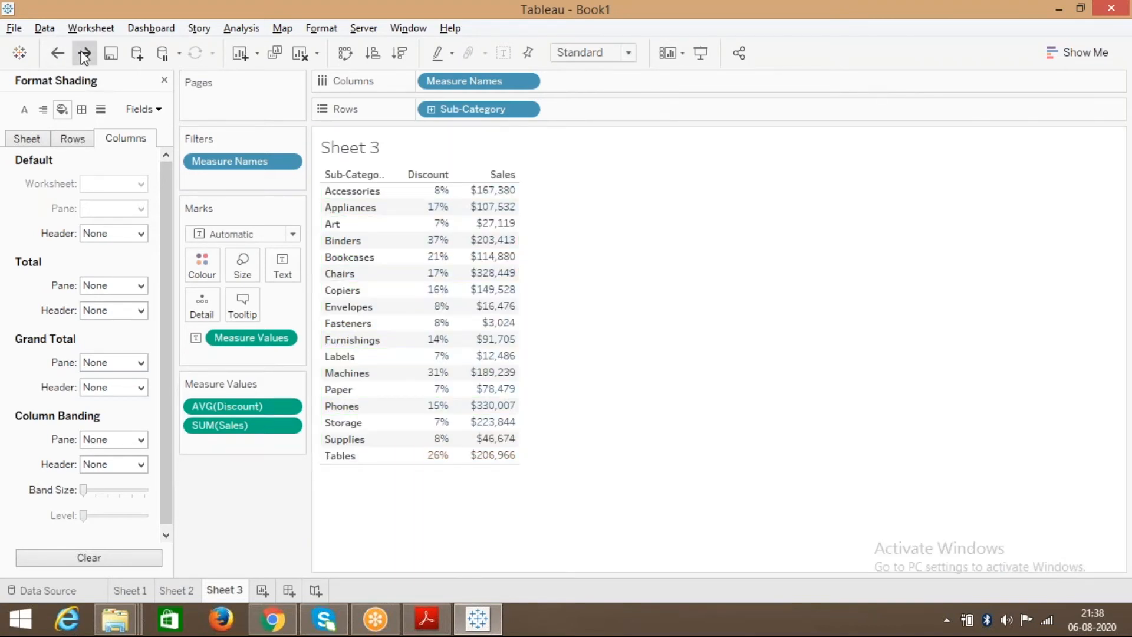
{"action": "left_click", "coordinate": [83, 53]}
Check the SUM(Sales) format, switch to formatting SUM(Profit) and set its axis shading to bright green
{"action": "left_click", "coordinate": [142, 110]}
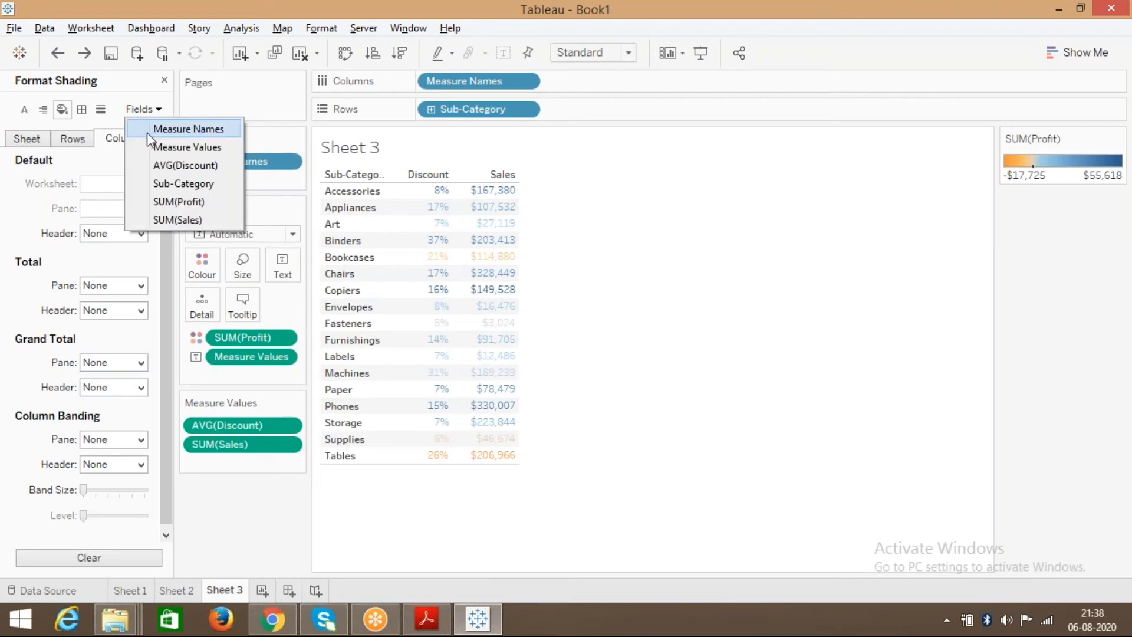
{"action": "left_click", "coordinate": [172, 220]}
{"action": "left_click", "coordinate": [141, 109]}
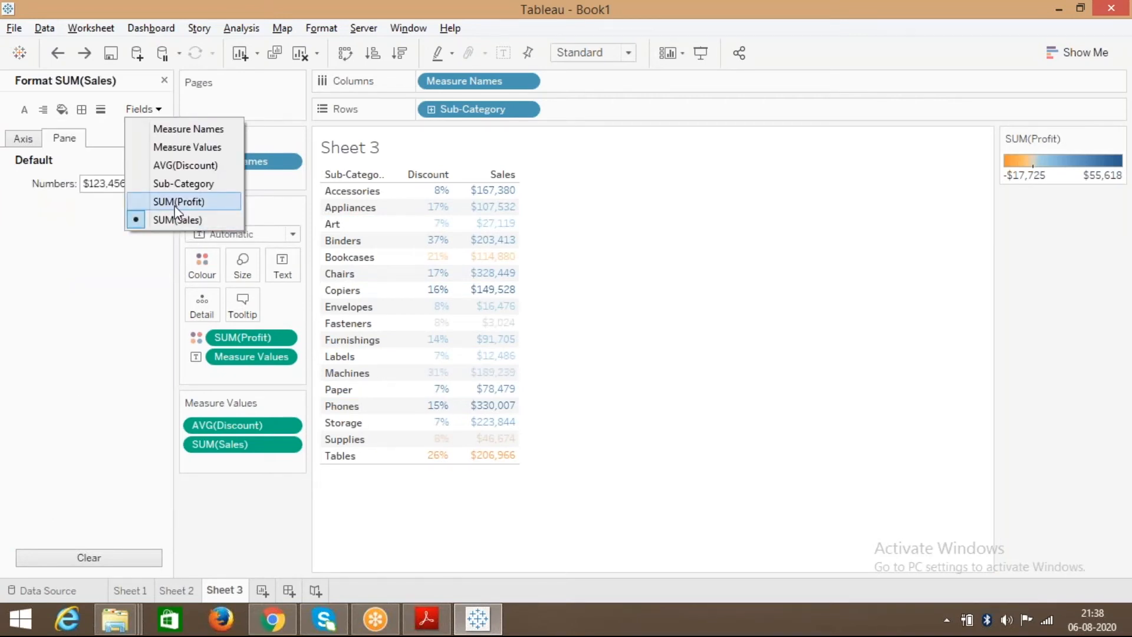
{"action": "left_click", "coordinate": [175, 203]}
{"action": "left_click", "coordinate": [24, 139]}
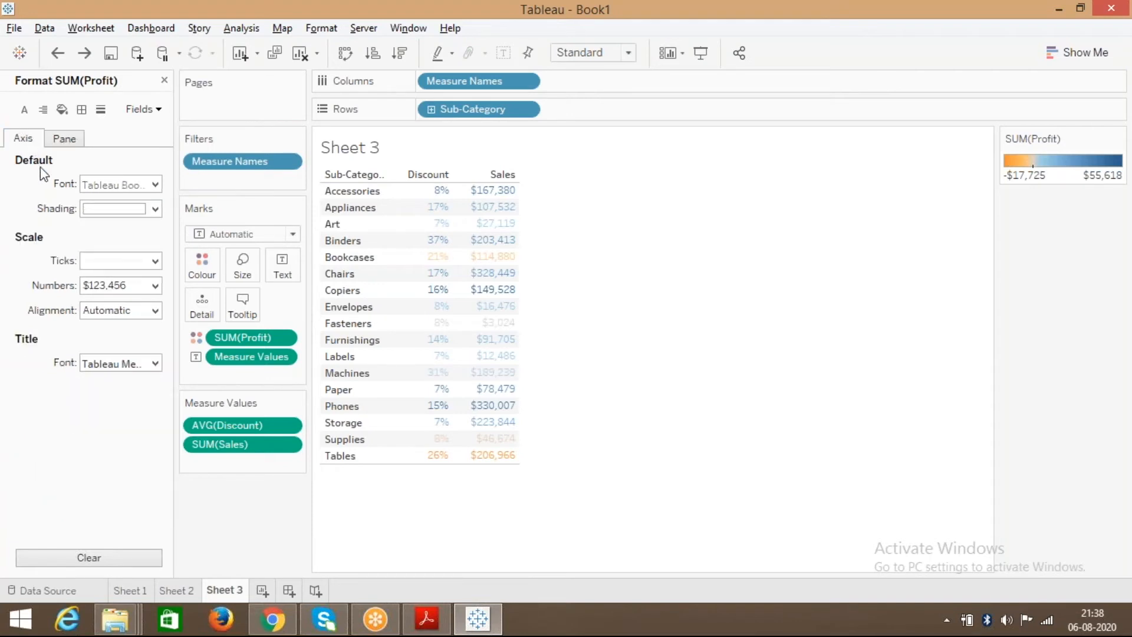
{"action": "left_click", "coordinate": [105, 205]}
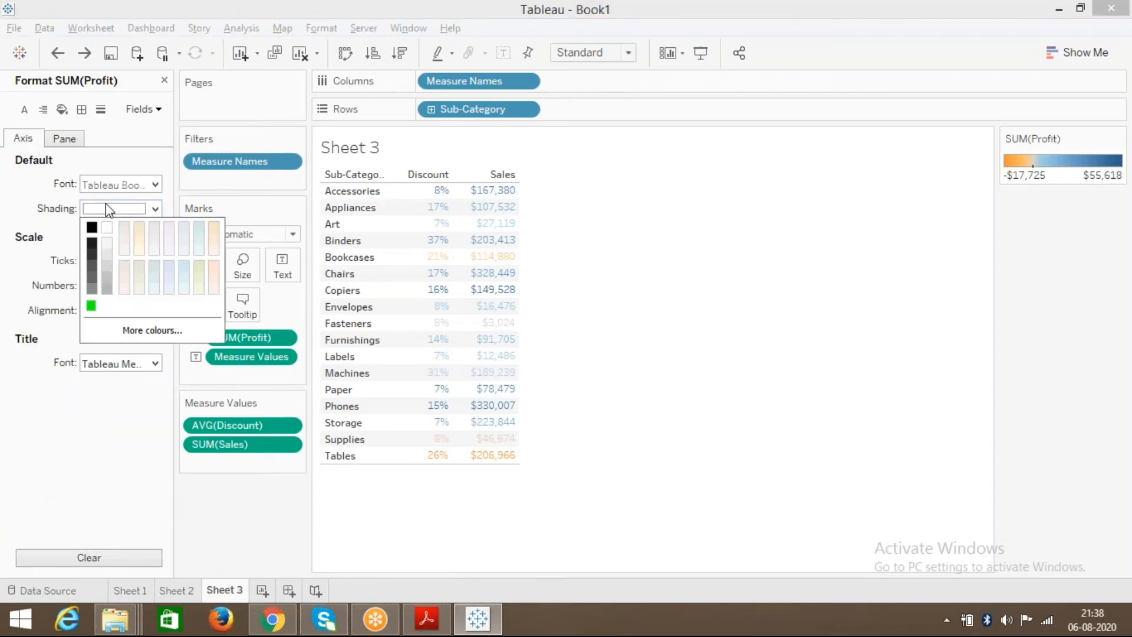
{"action": "left_click", "coordinate": [92, 305]}
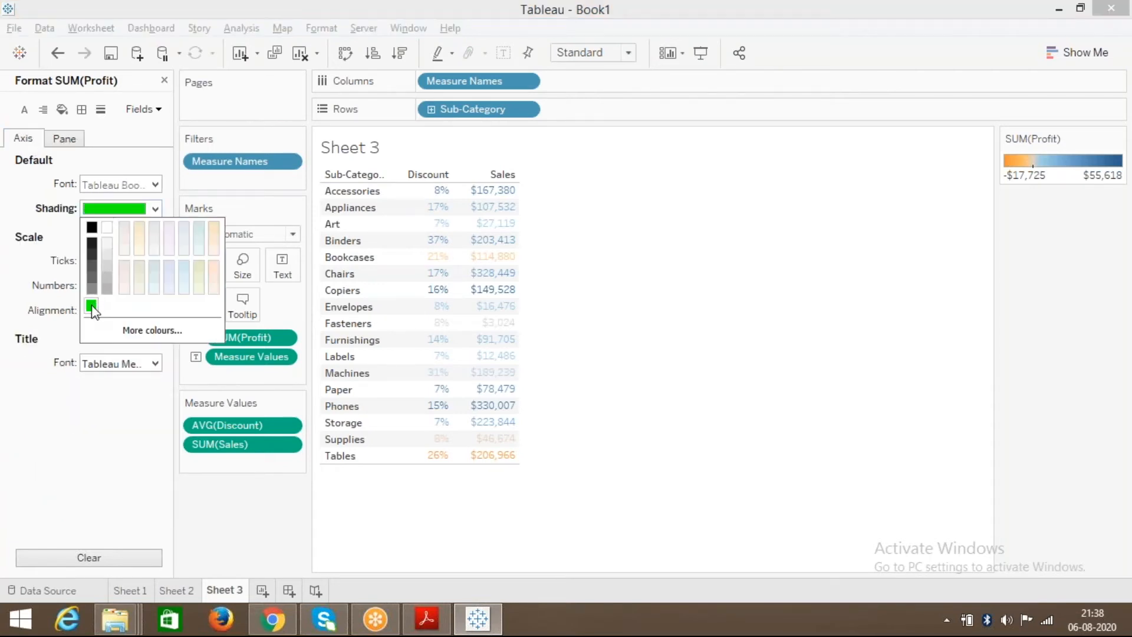
Set the axis tick colour of the SUM(Profit) field to bright green
{"action": "left_click", "coordinate": [159, 488]}
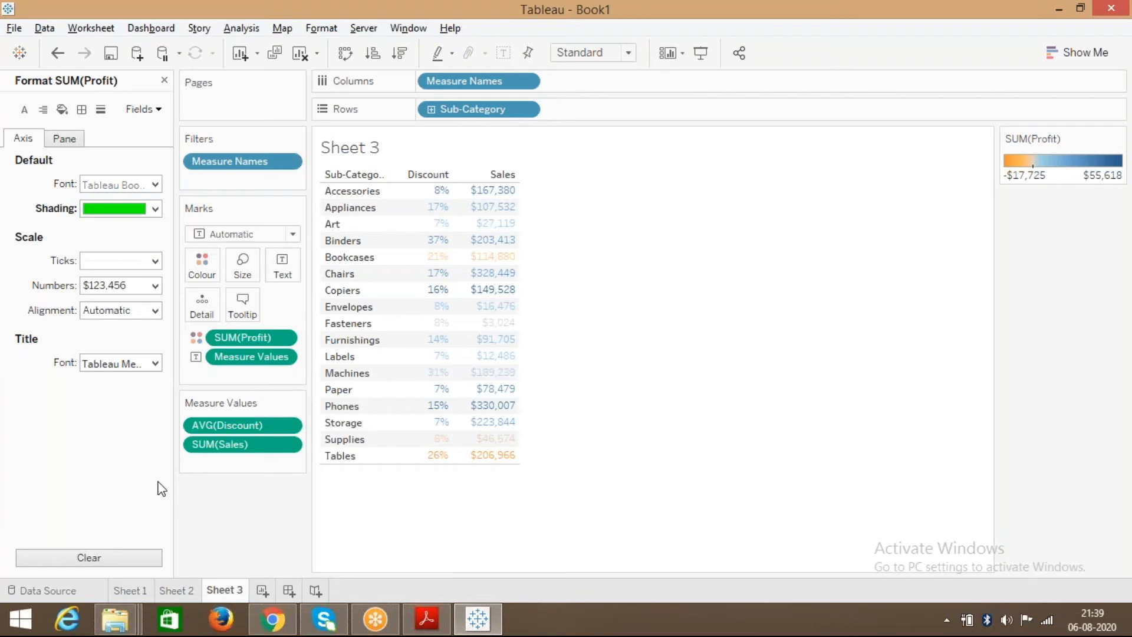
{"action": "left_click", "coordinate": [129, 263]}
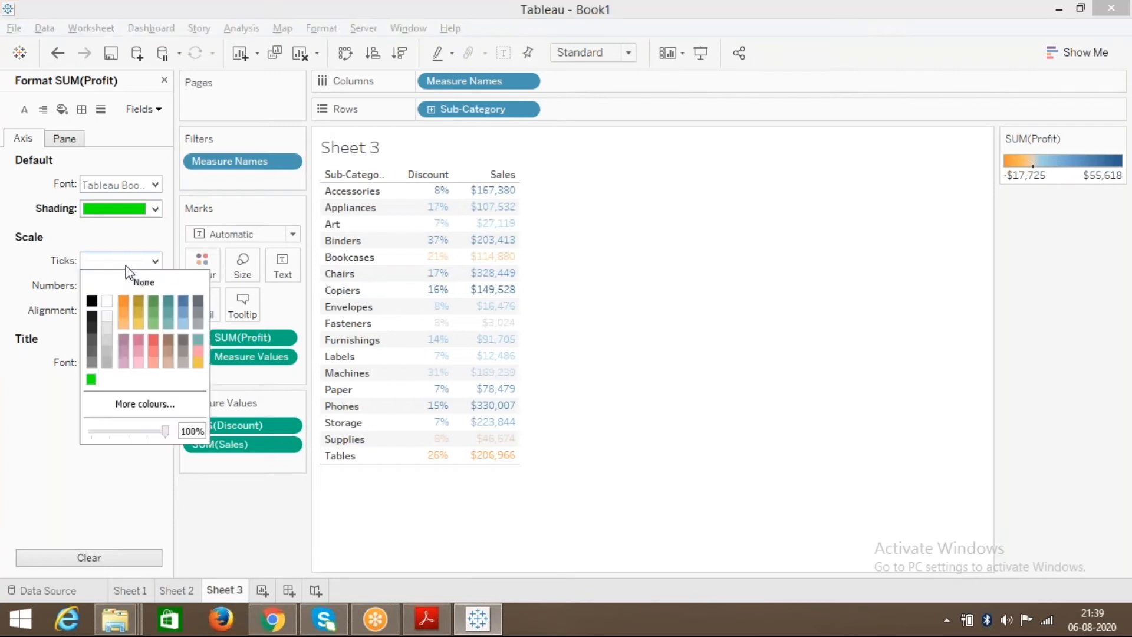
{"action": "left_click", "coordinate": [90, 379]}
{"action": "left_click", "coordinate": [37, 409]}
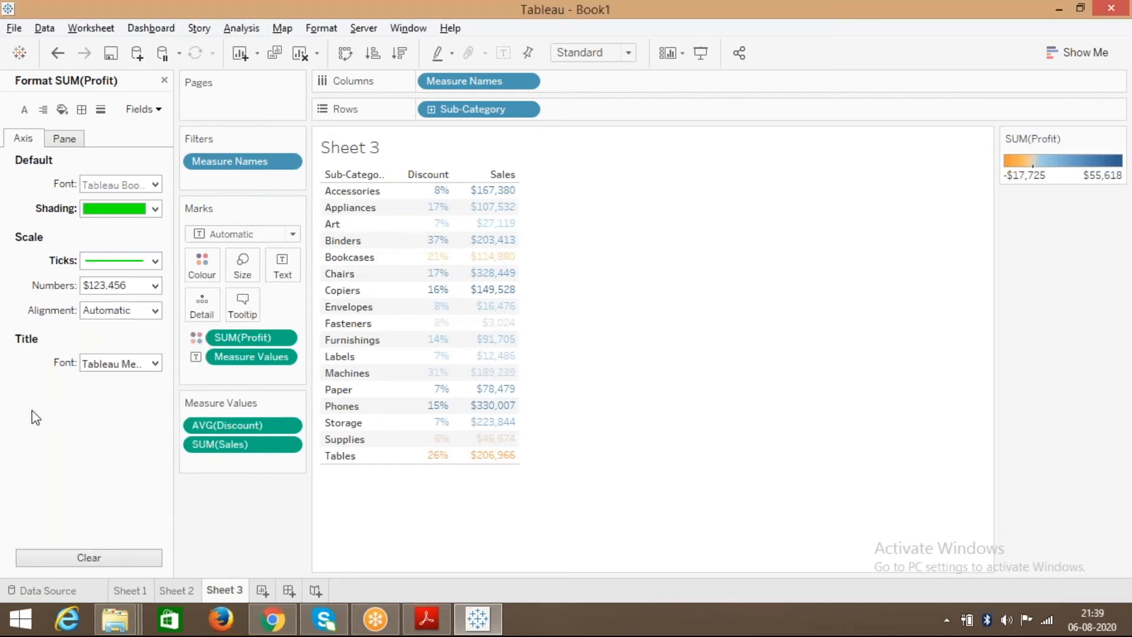
Set the default pane font colour of SUM(Profit) to orange
{"action": "left_click", "coordinate": [63, 139]}
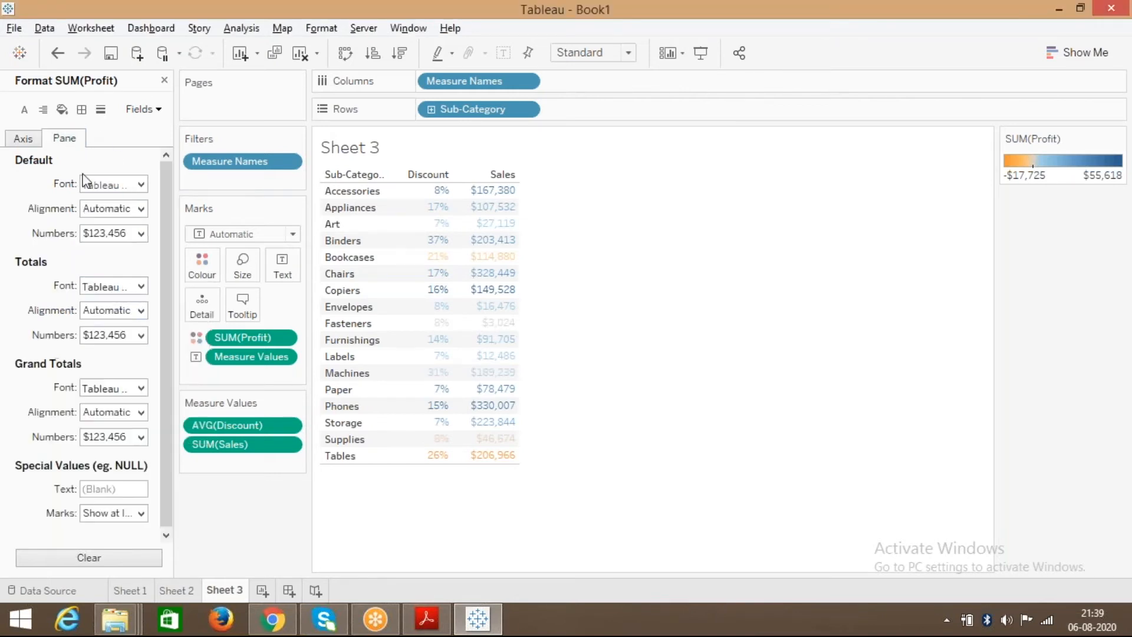
{"action": "left_click", "coordinate": [130, 186]}
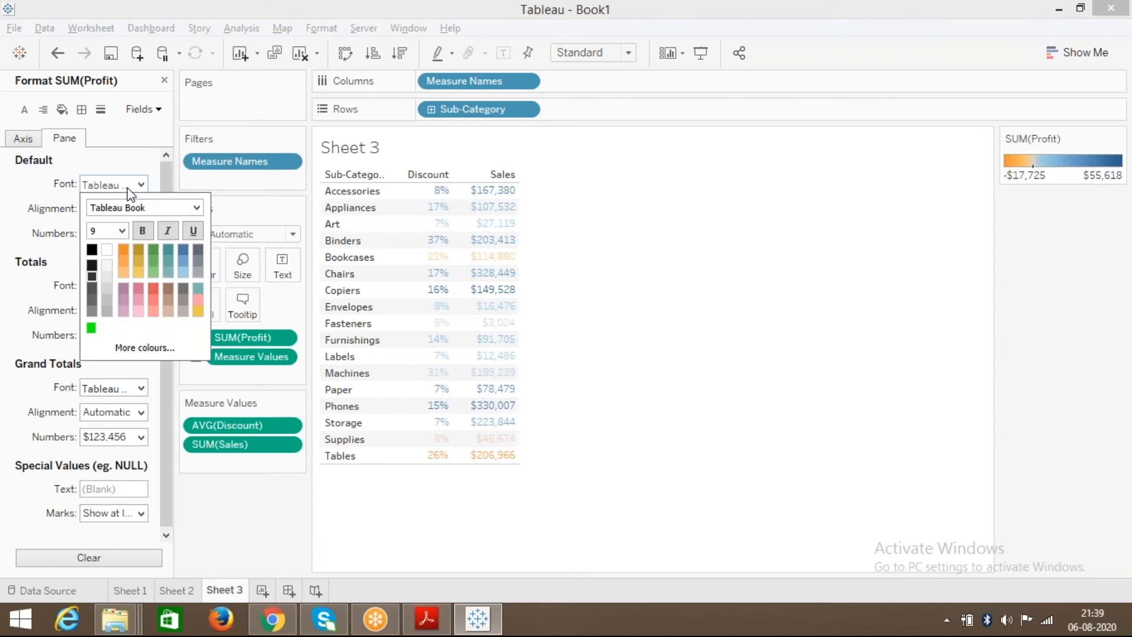
{"action": "left_click", "coordinate": [125, 259]}
{"action": "left_click", "coordinate": [37, 306]}
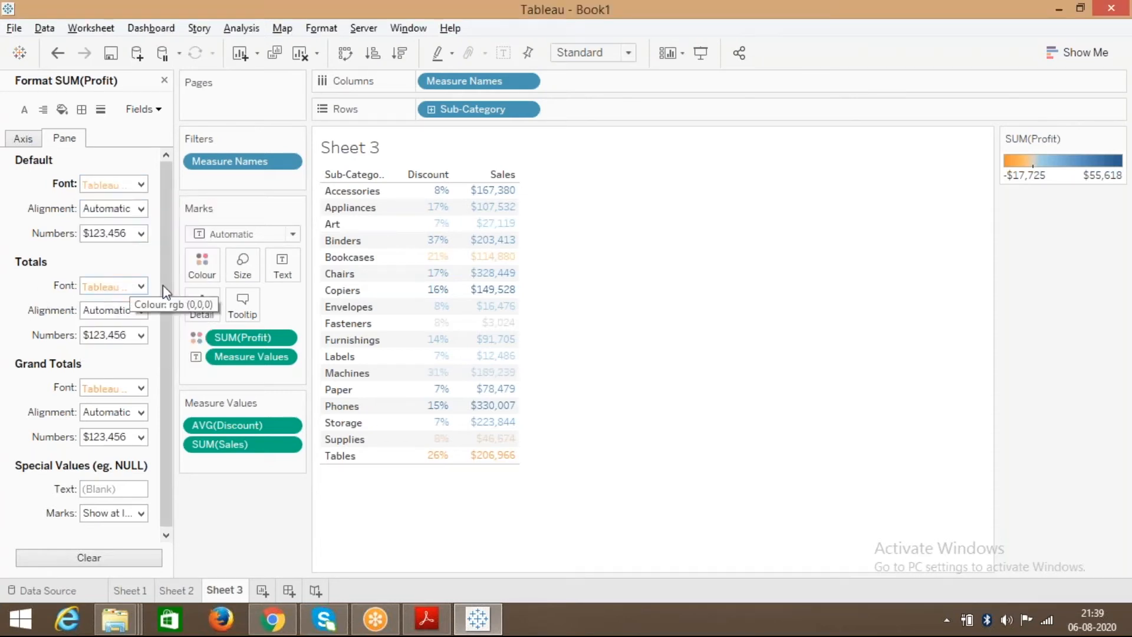
Set the special values marks of SUM(Profit) to Show at Default Value
{"action": "left_click_drag", "start_coordinate": [164, 285], "coordinate": [164, 371]}
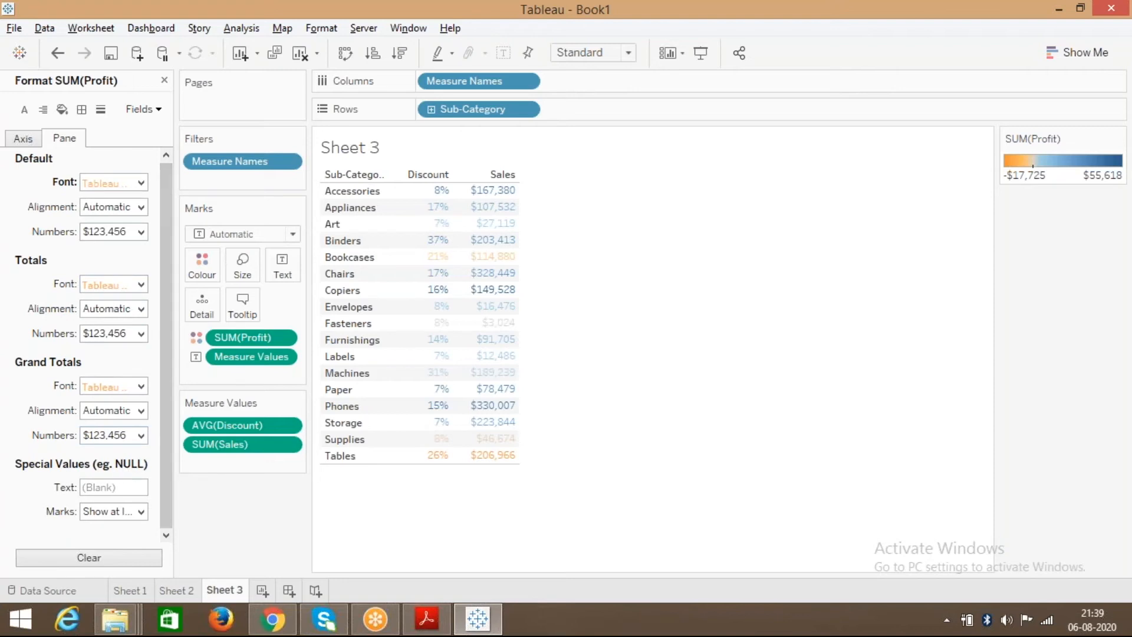
{"action": "left_click", "coordinate": [110, 511]}
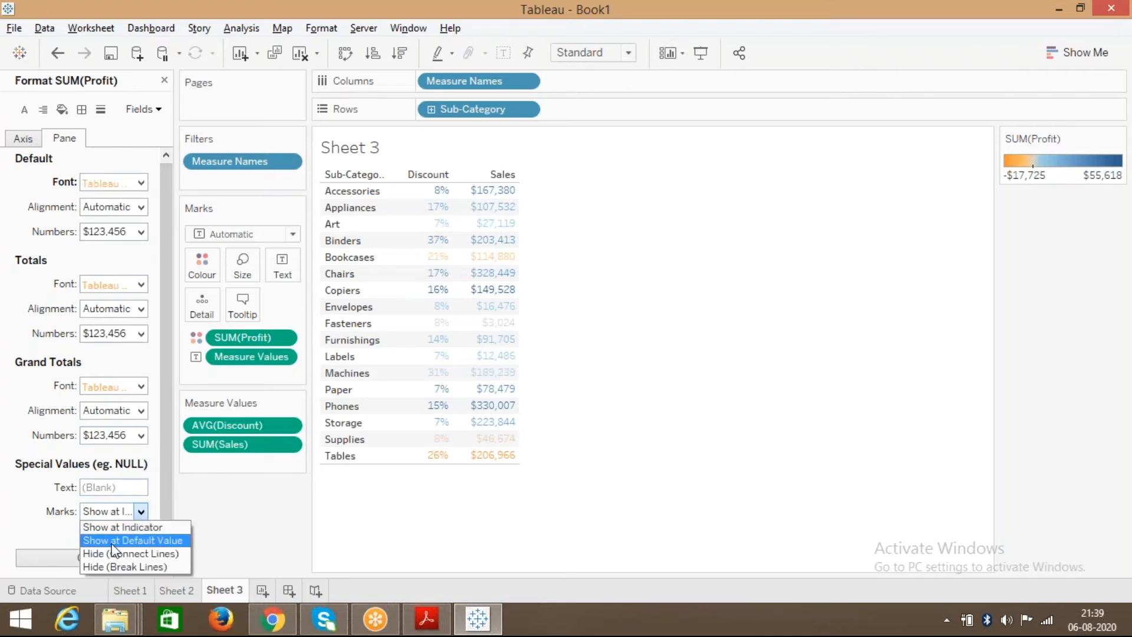
{"action": "left_click", "coordinate": [112, 540]}
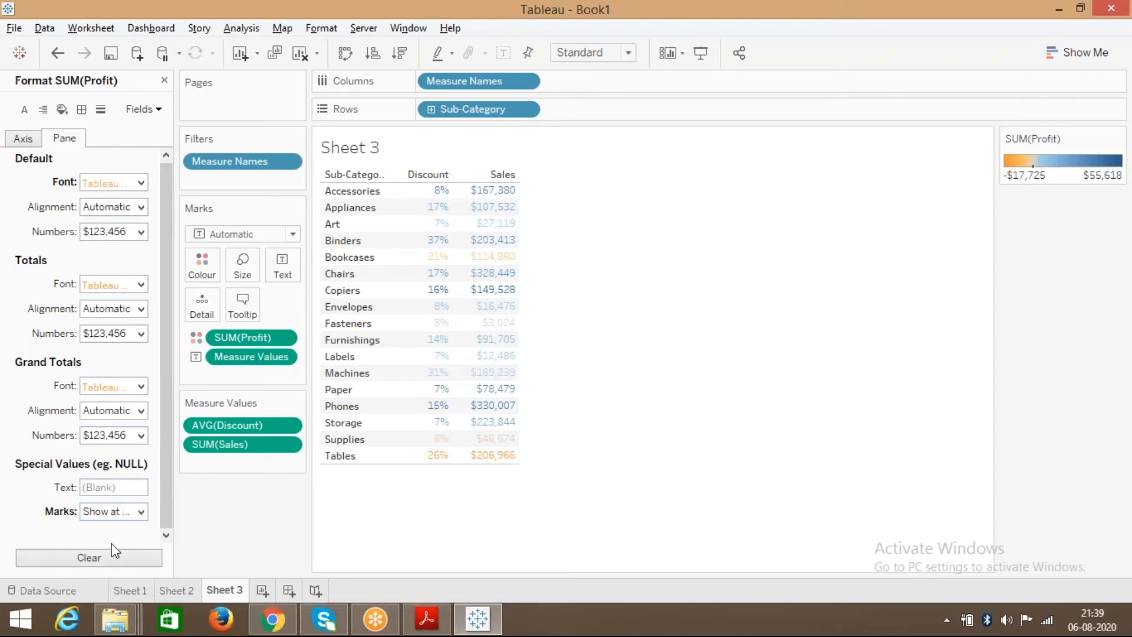
Set the default pane number format of SUM(Profit) to Number (Custom) with one decimal place
{"action": "left_click", "coordinate": [113, 233]}
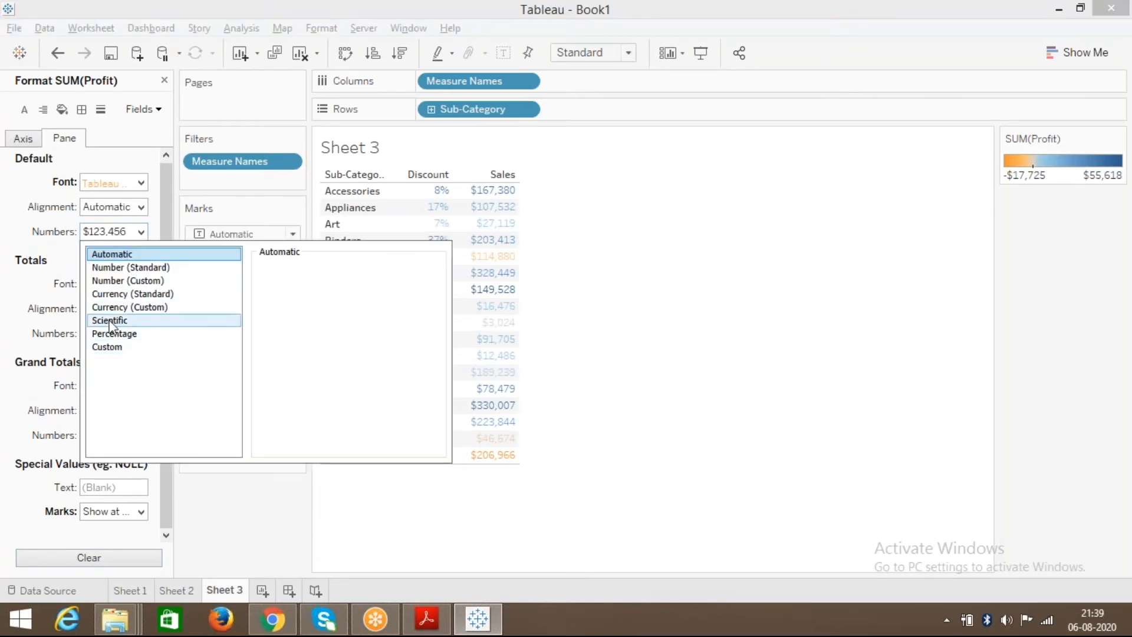
{"action": "left_click", "coordinate": [108, 279]}
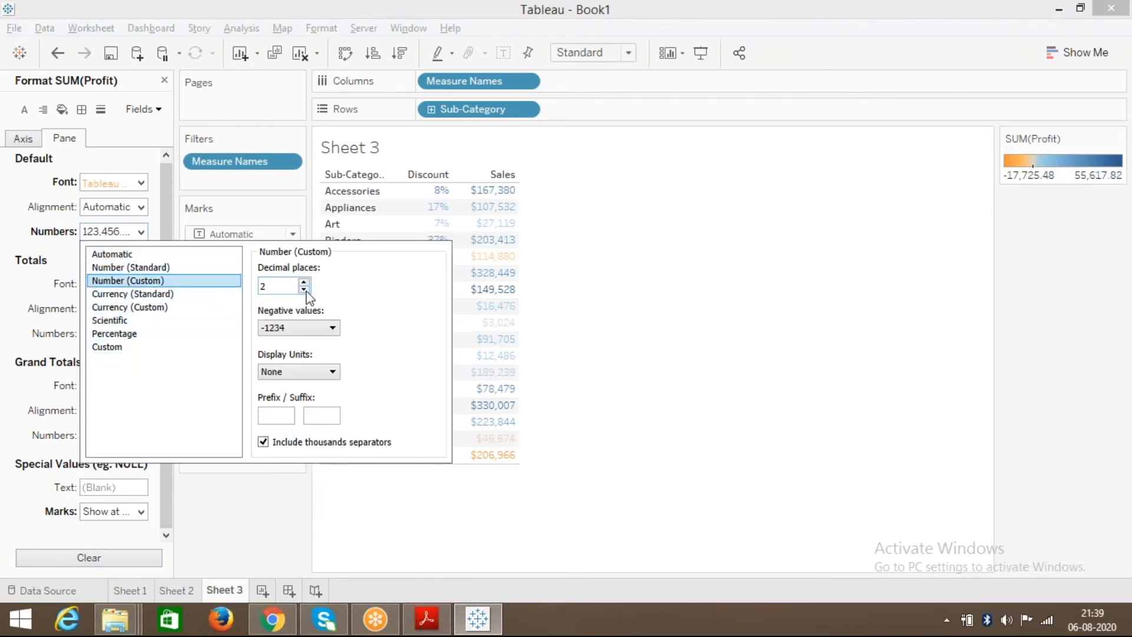
{"action": "left_click", "coordinate": [304, 290]}
{"action": "left_click", "coordinate": [232, 526]}
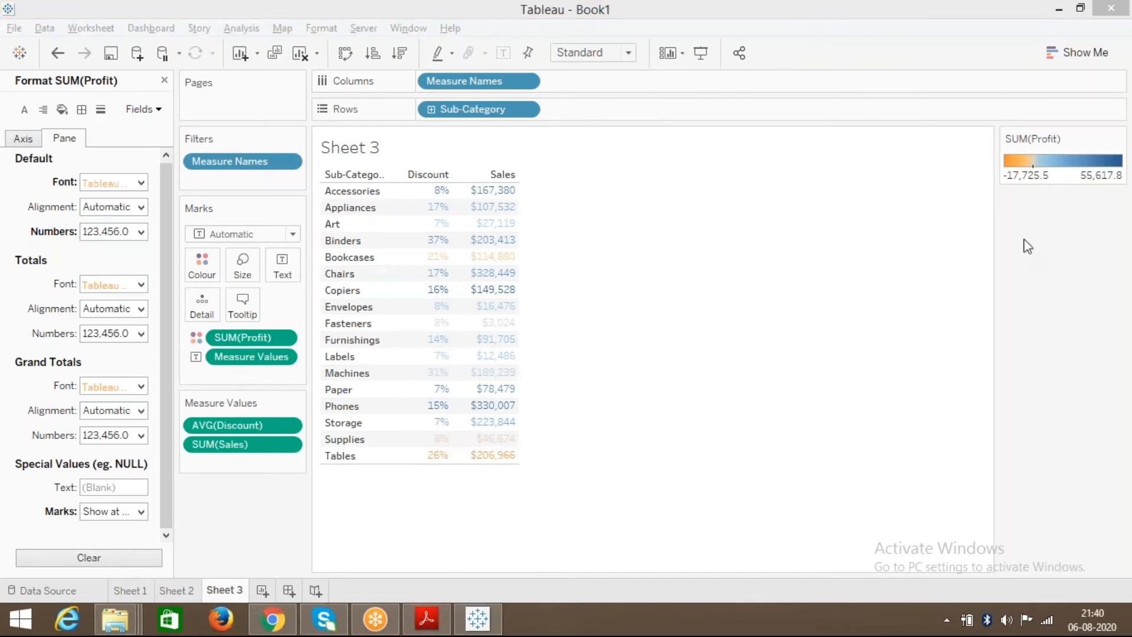
{"action": "left_click", "coordinate": [690, 438]}
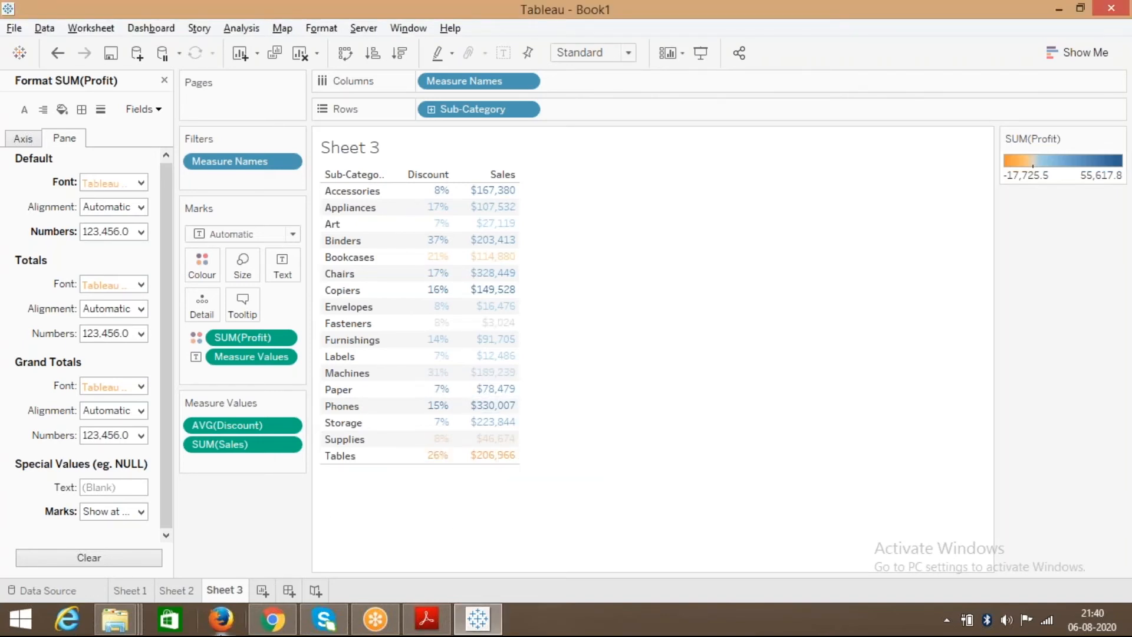
Switch to Tableau Module 2.pdf in Acrobat Reader and review the slides from Power Of Coloring through the quiz and legend highlighting to the confusing line graph
{"action": "left_click", "coordinate": [427, 618]}
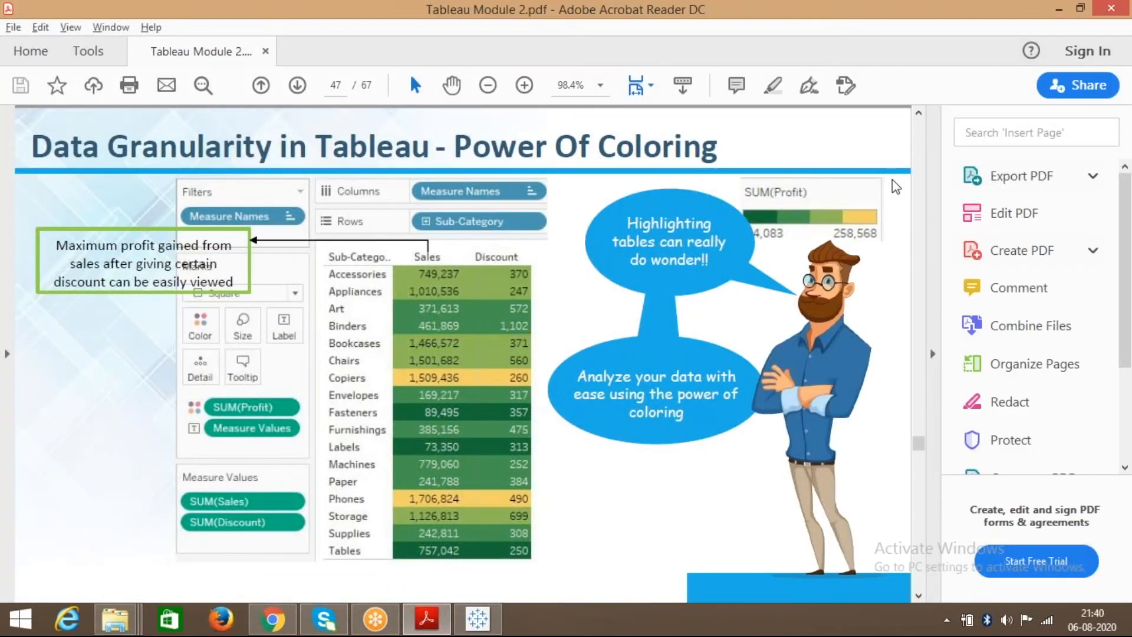
{"action": "left_click", "coordinate": [844, 70]}
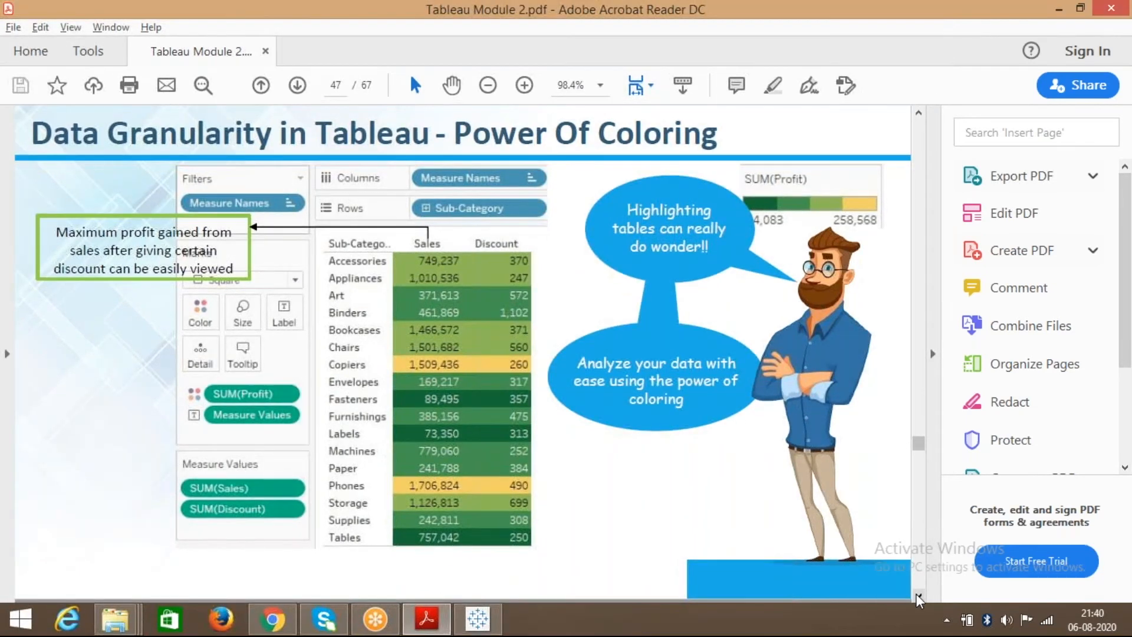
{"action": "scroll", "coordinate": [916, 593], "scroll_direction": "down", "scroll_amount": 5}
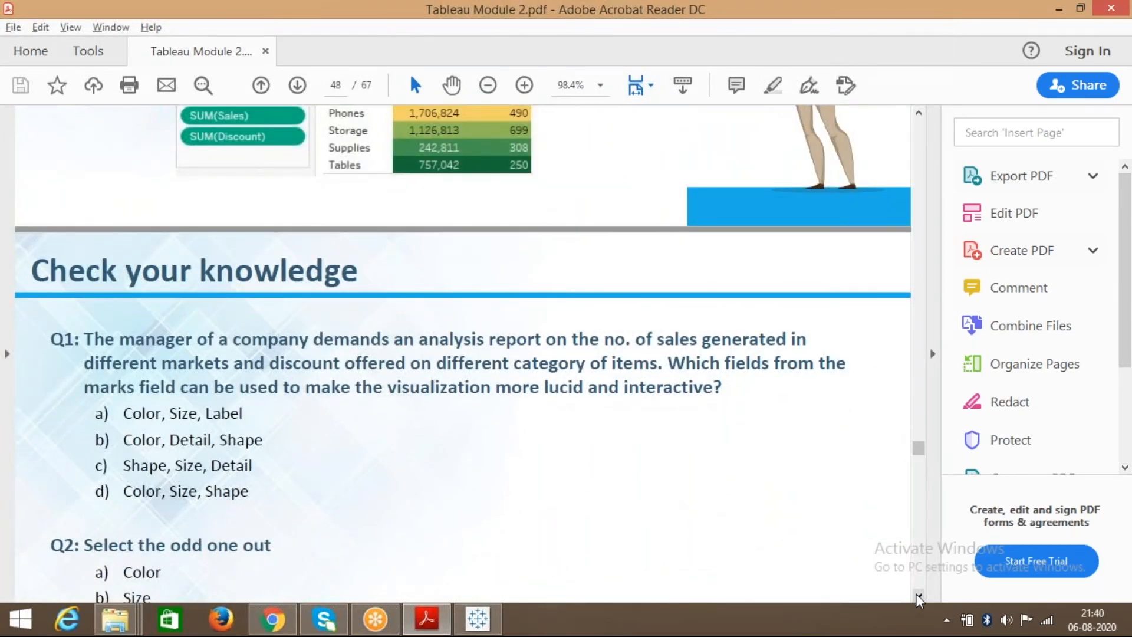
{"action": "scroll", "coordinate": [916, 593], "scroll_direction": "down", "scroll_amount": 3}
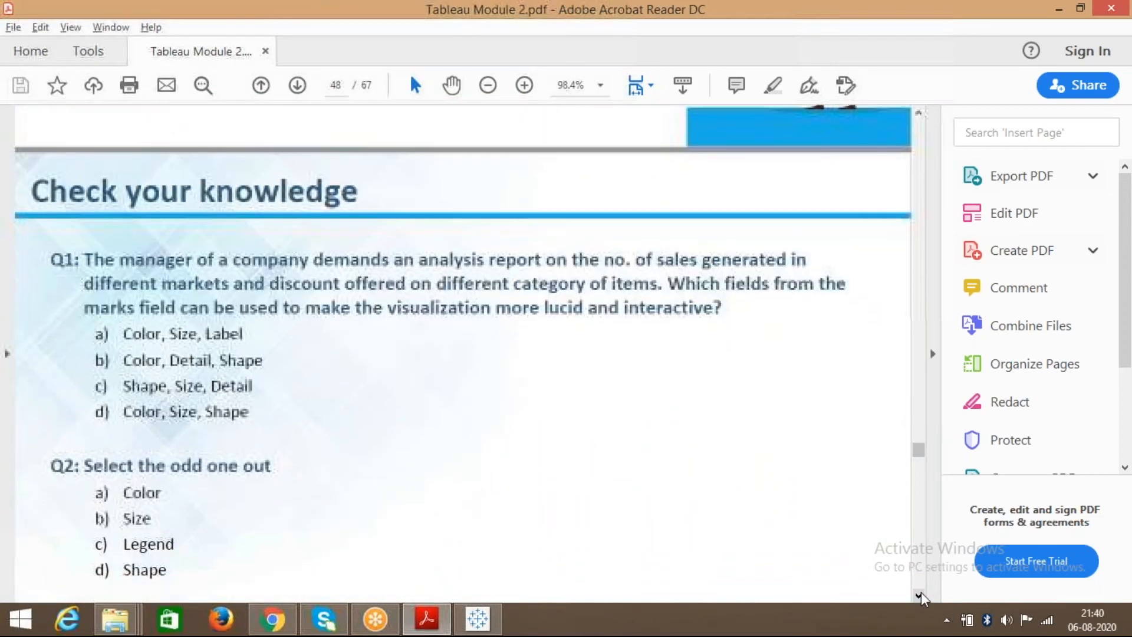
{"action": "scroll", "coordinate": [921, 592], "scroll_direction": "down", "scroll_amount": 3}
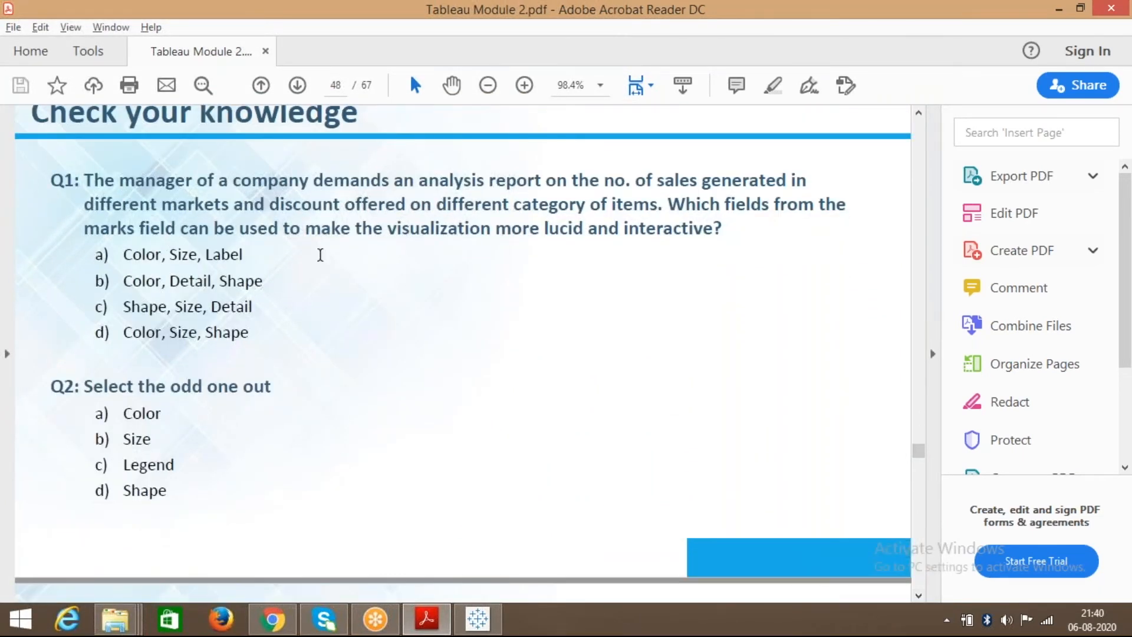
{"action": "left_click", "coordinate": [788, 21]}
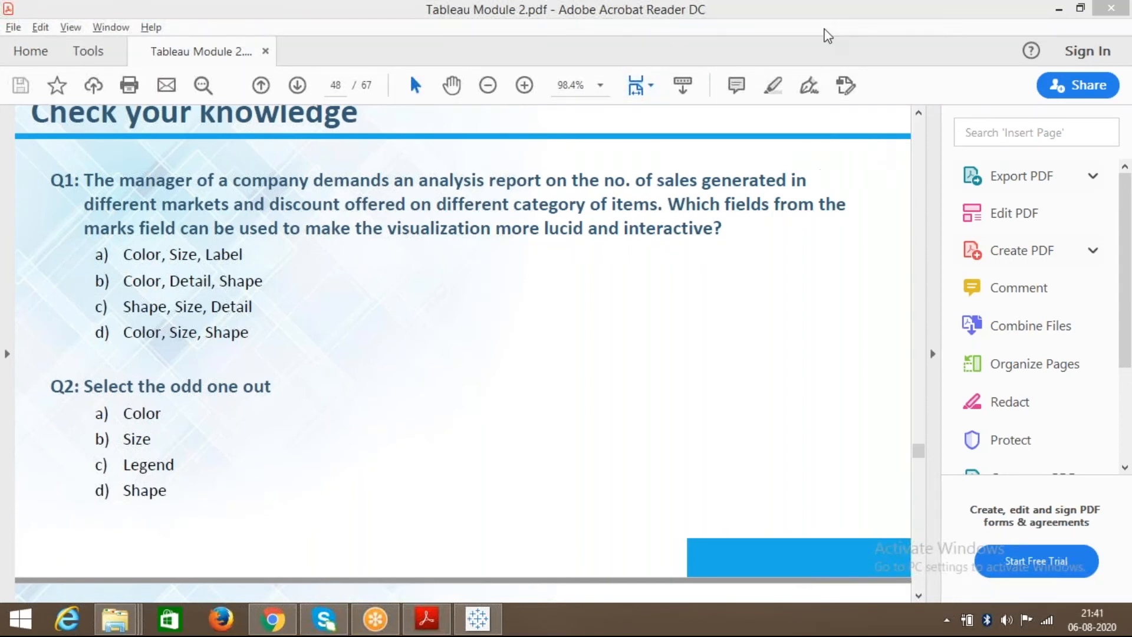
{"action": "left_click", "coordinate": [667, 329]}
{"action": "left_click", "coordinate": [667, 329]}
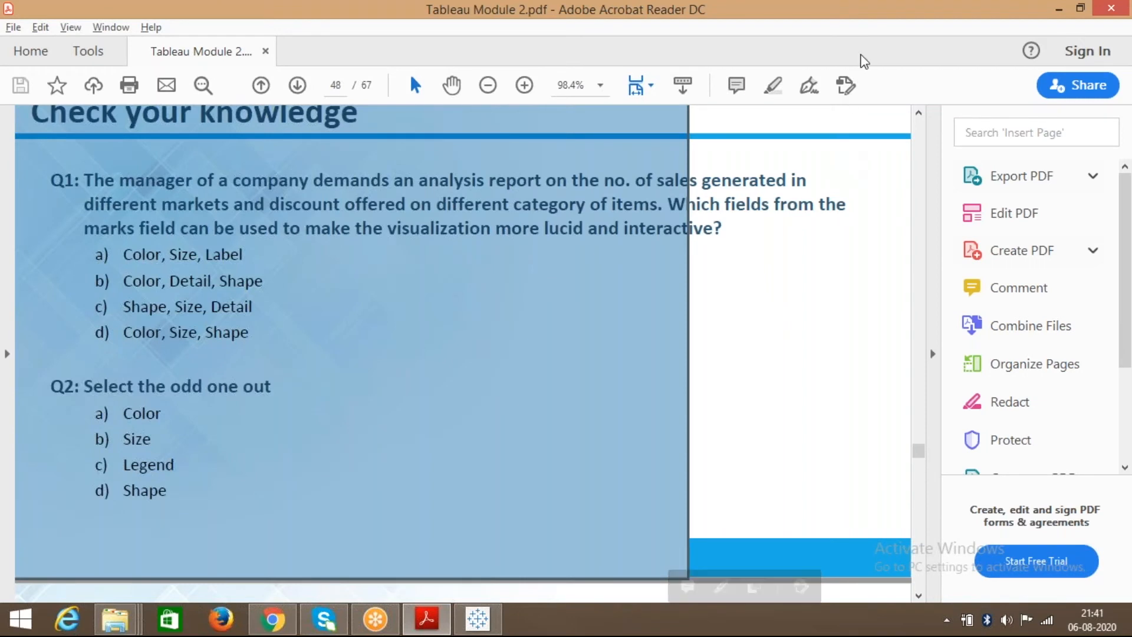
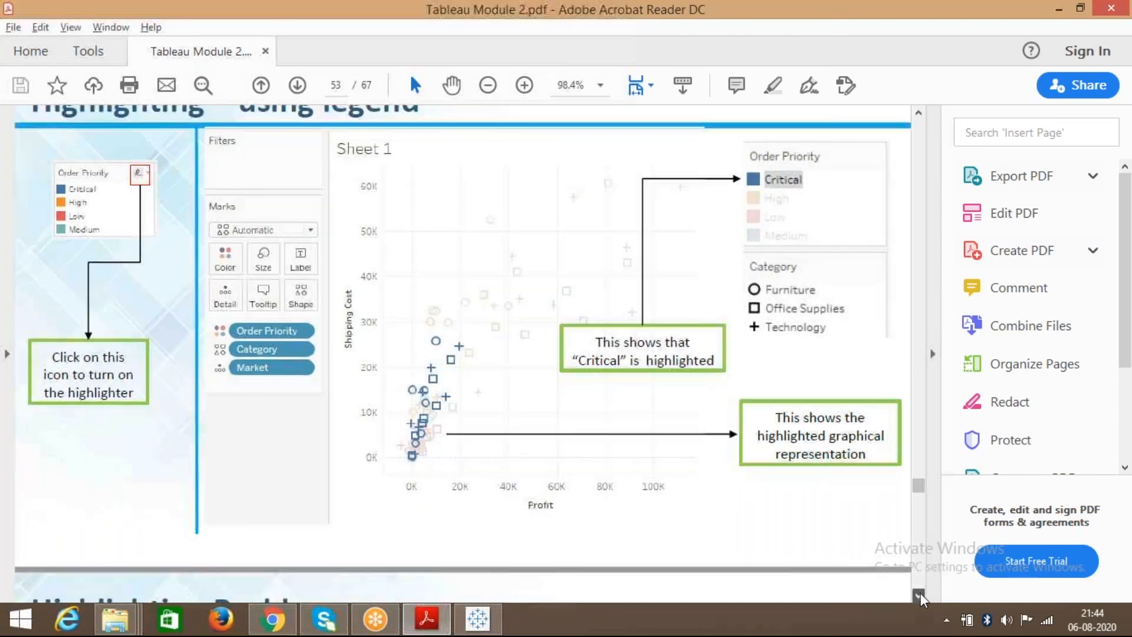
{"action": "left_click", "coordinate": [920, 594]}
{"action": "left_click", "coordinate": [919, 594]}
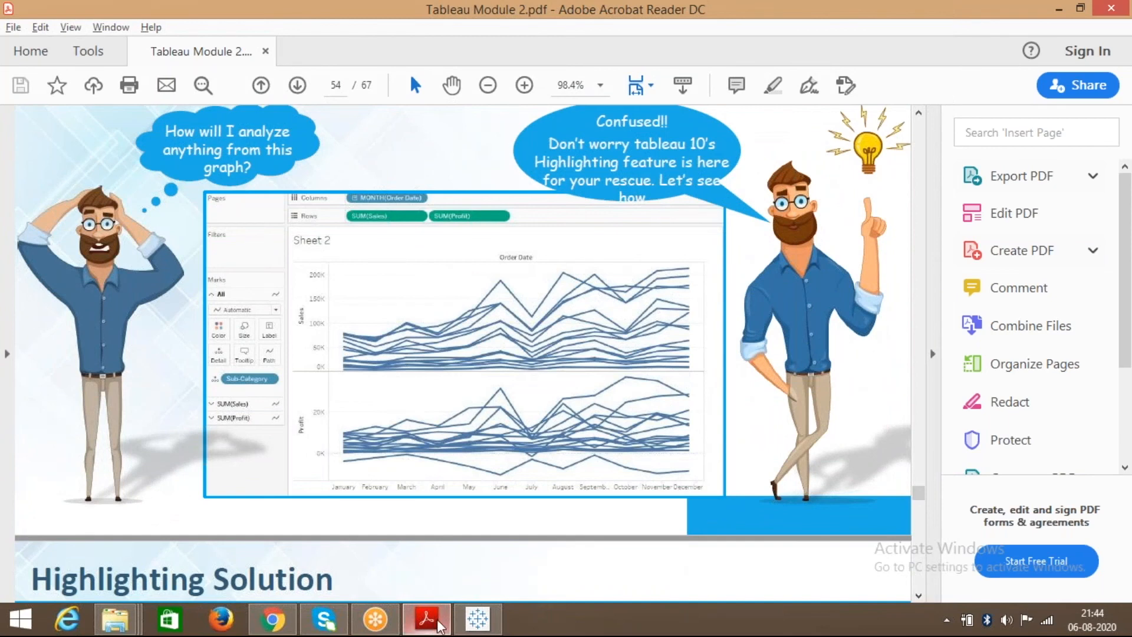
Switch to Tableau, create a new worksheet and place Order Date on Columns
{"action": "left_click", "coordinate": [478, 622]}
{"action": "left_click", "coordinate": [263, 591]}
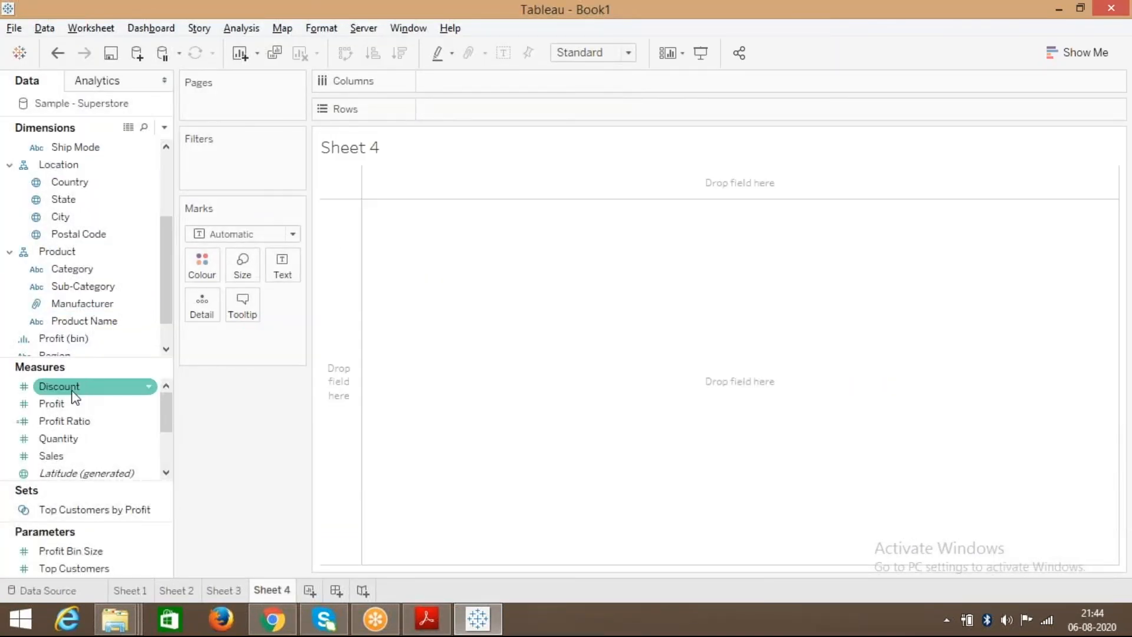
{"action": "left_click_drag", "start_coordinate": [165, 240], "coordinate": [168, 174]}
{"action": "left_click", "coordinate": [89, 217]}
{"action": "left_click_drag", "start_coordinate": [302, 149], "coordinate": [420, 81]}
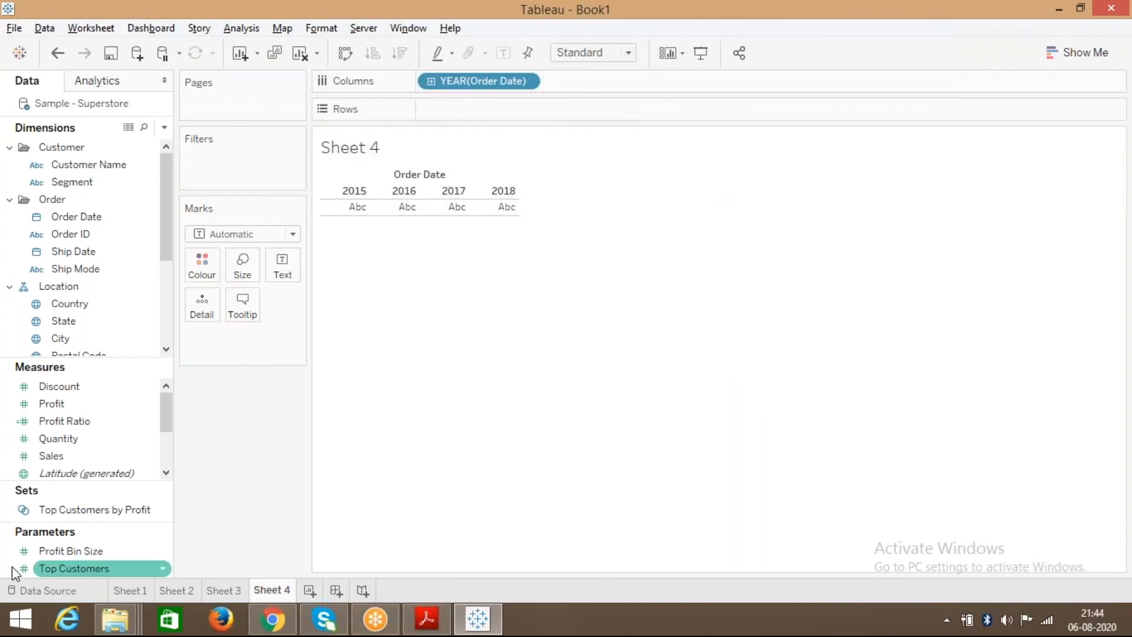
Add Sales and Profit to the view and place them on Rows as SUM(Profit) followed by SUM(Sales)
{"action": "left_click", "coordinate": [52, 451]}
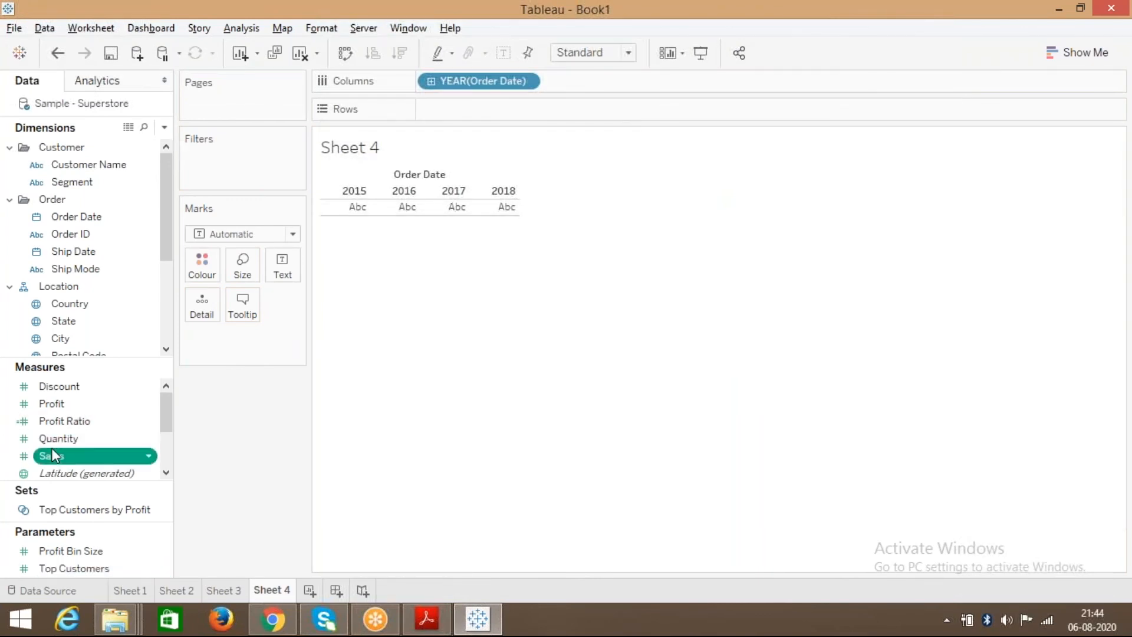
{"action": "double_click", "coordinate": [52, 449]}
{"action": "left_click", "coordinate": [58, 406]}
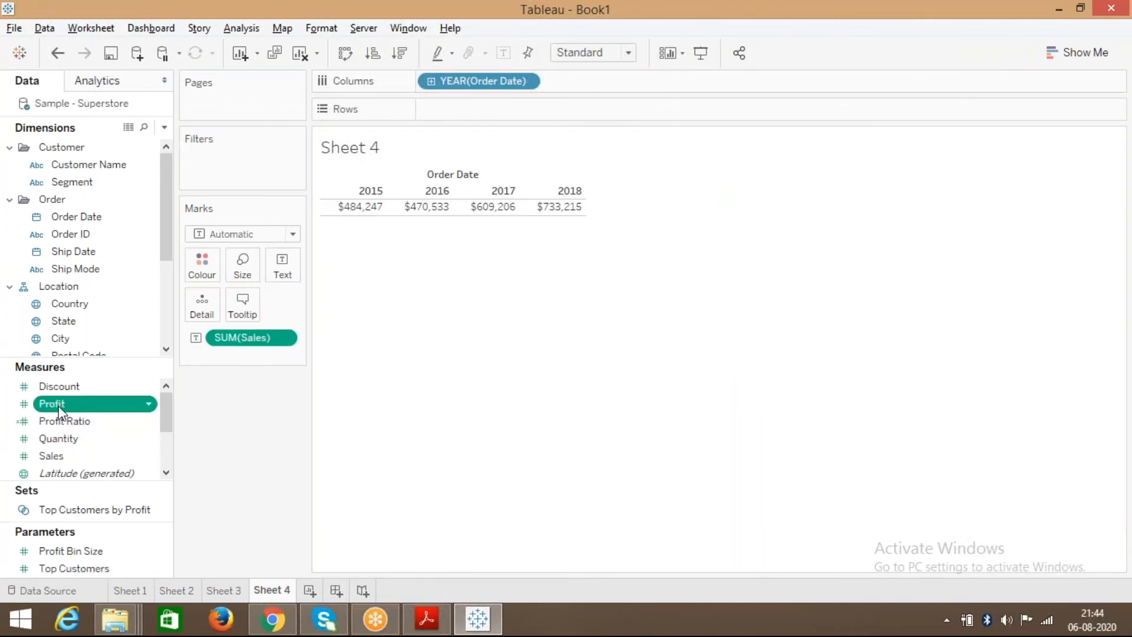
{"action": "double_click", "coordinate": [58, 406]}
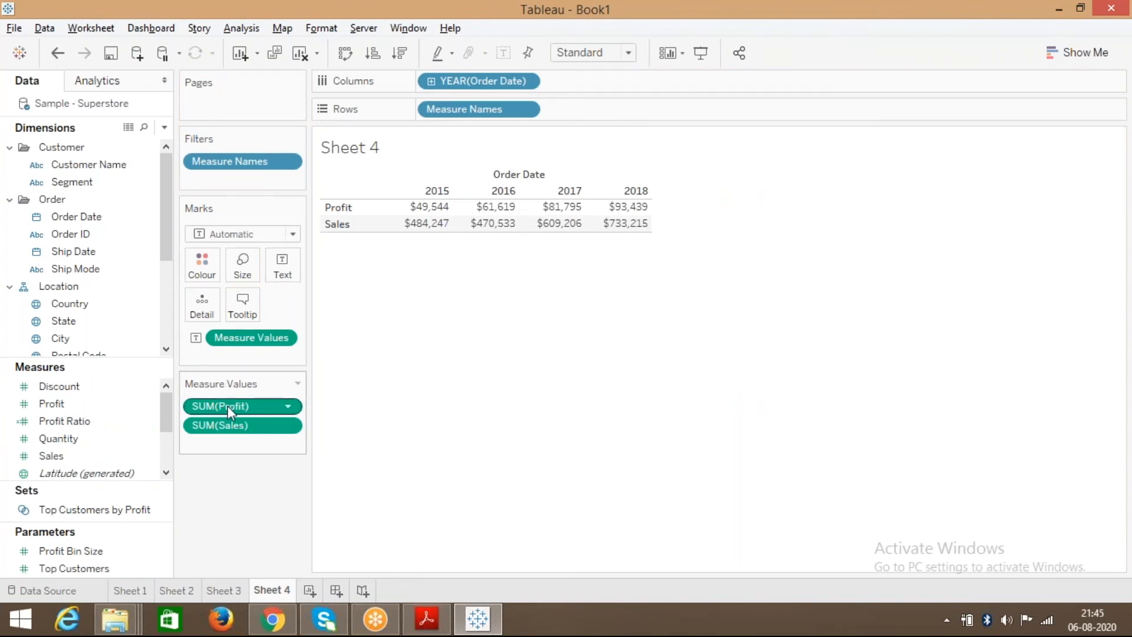
{"action": "left_click_drag", "start_coordinate": [227, 404], "coordinate": [472, 109]}
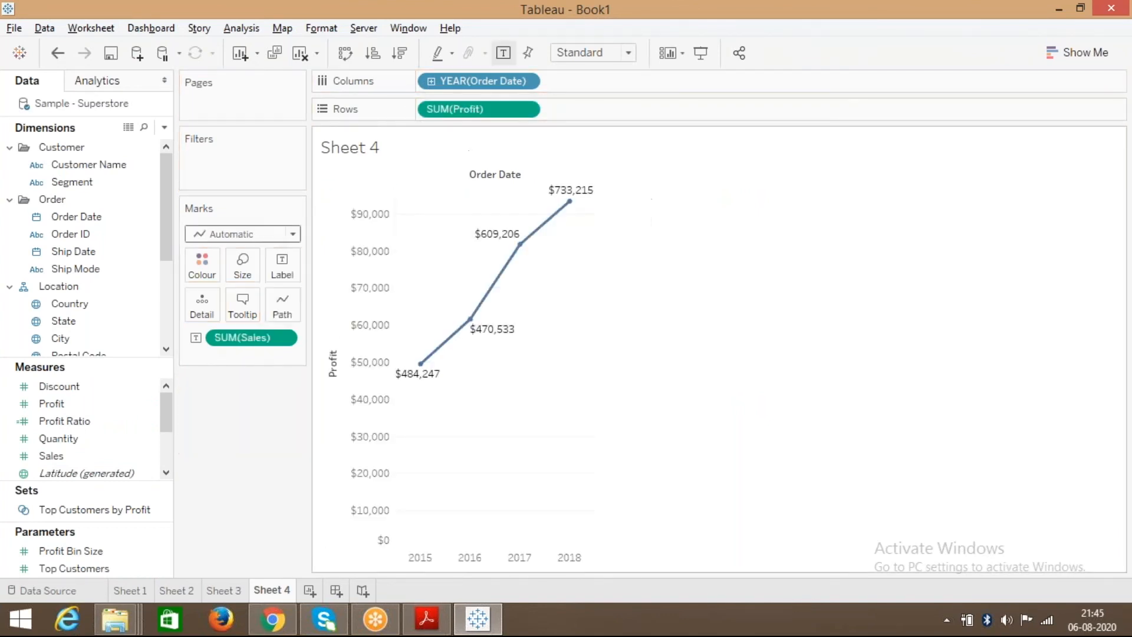
{"action": "left_click_drag", "start_coordinate": [251, 342], "coordinate": [601, 109]}
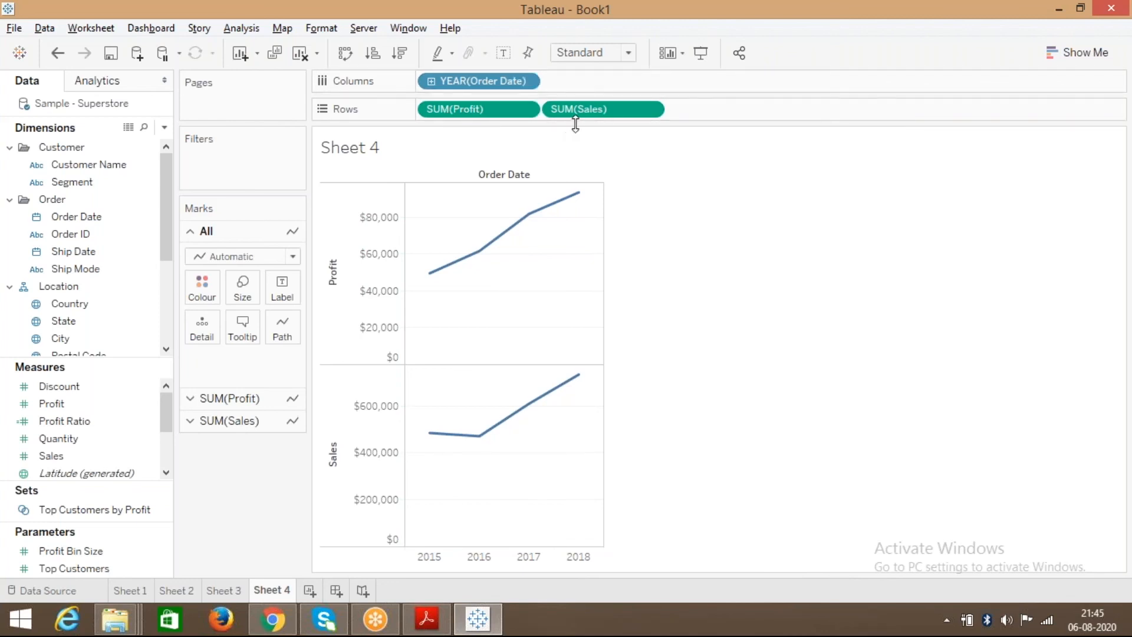
Drill Order Date down to months, checking against the PDF slide, and remove the year and quarter levels from Columns
{"action": "left_click", "coordinate": [432, 82]}
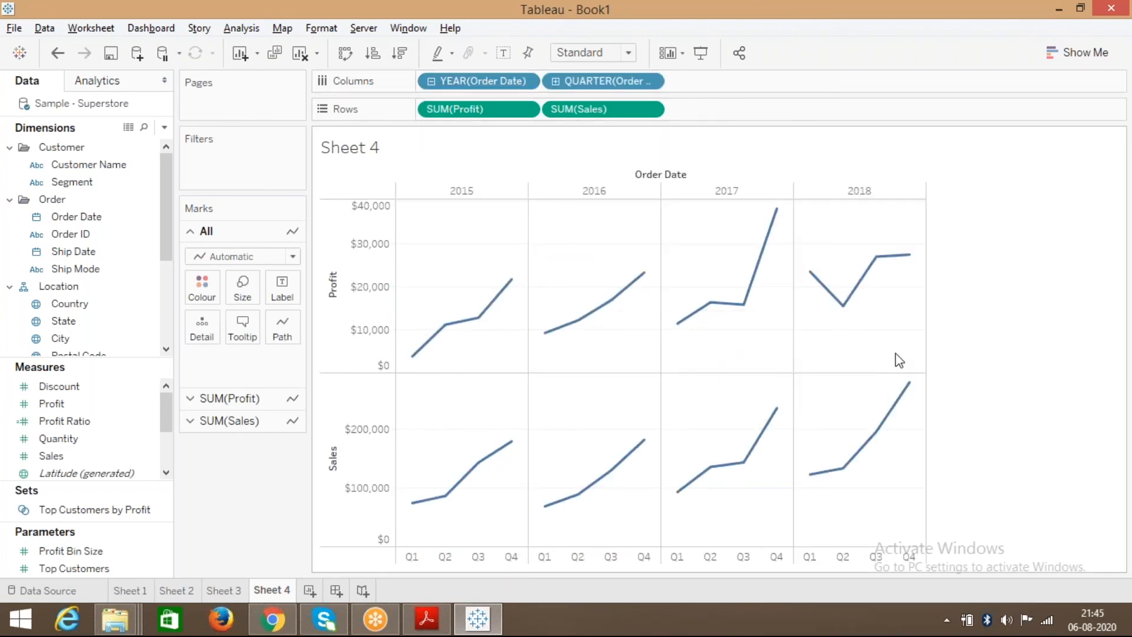
{"action": "left_click", "coordinate": [426, 630]}
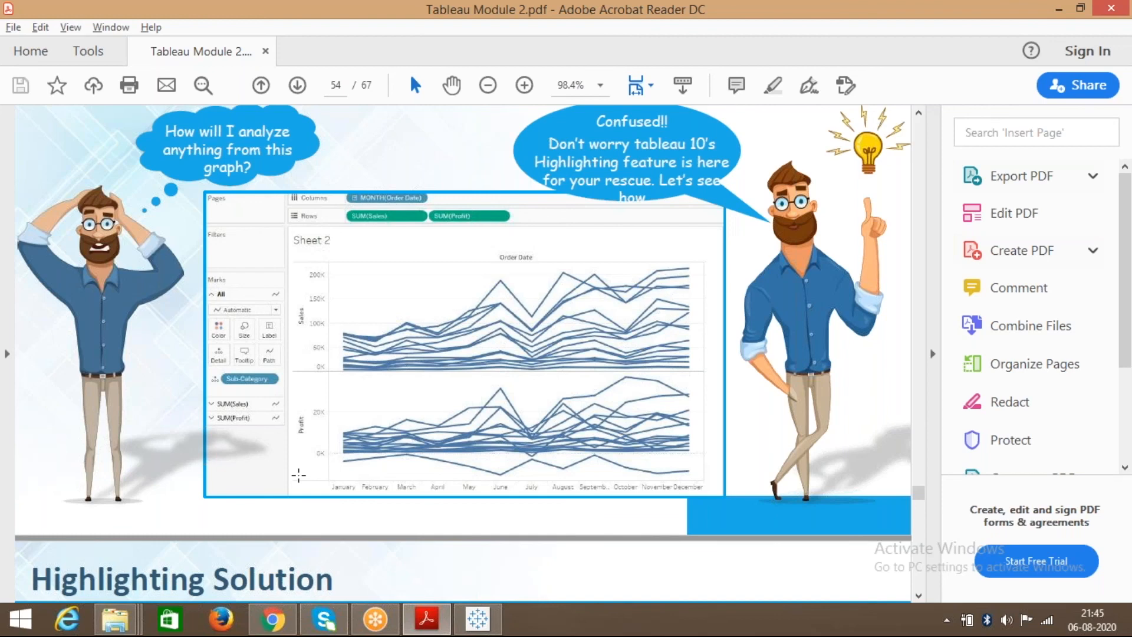
{"action": "key", "text": "alt+Tab"}
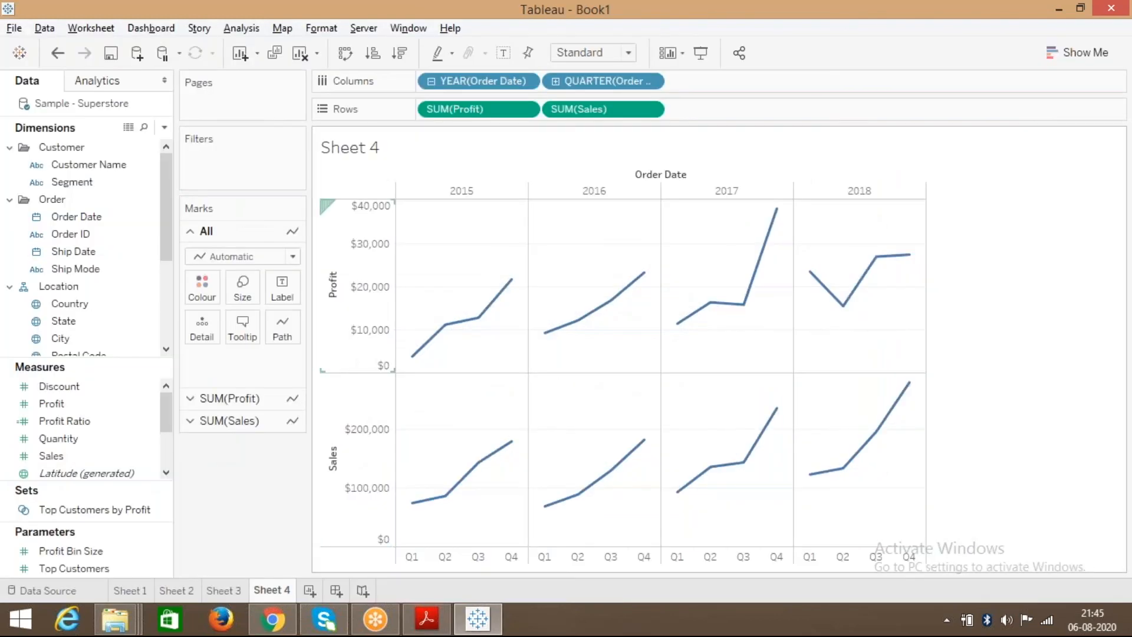
{"action": "left_click", "coordinate": [556, 82]}
{"action": "left_click", "coordinate": [556, 81]}
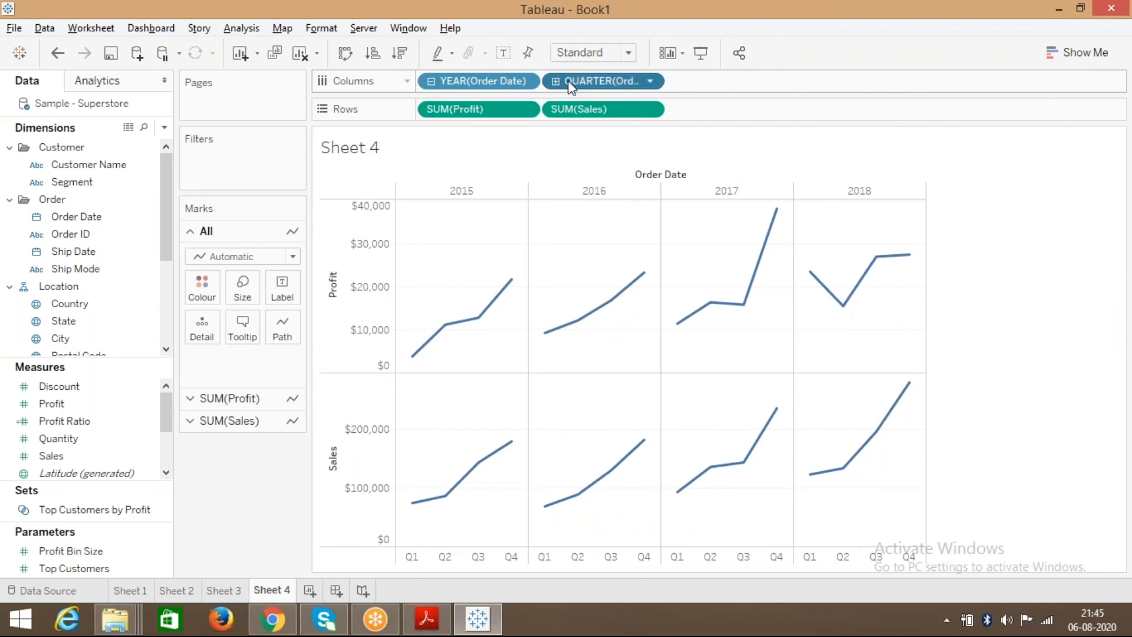
{"action": "left_click", "coordinate": [558, 81]}
{"action": "left_click_drag", "start_coordinate": [569, 81], "coordinate": [224, 488]}
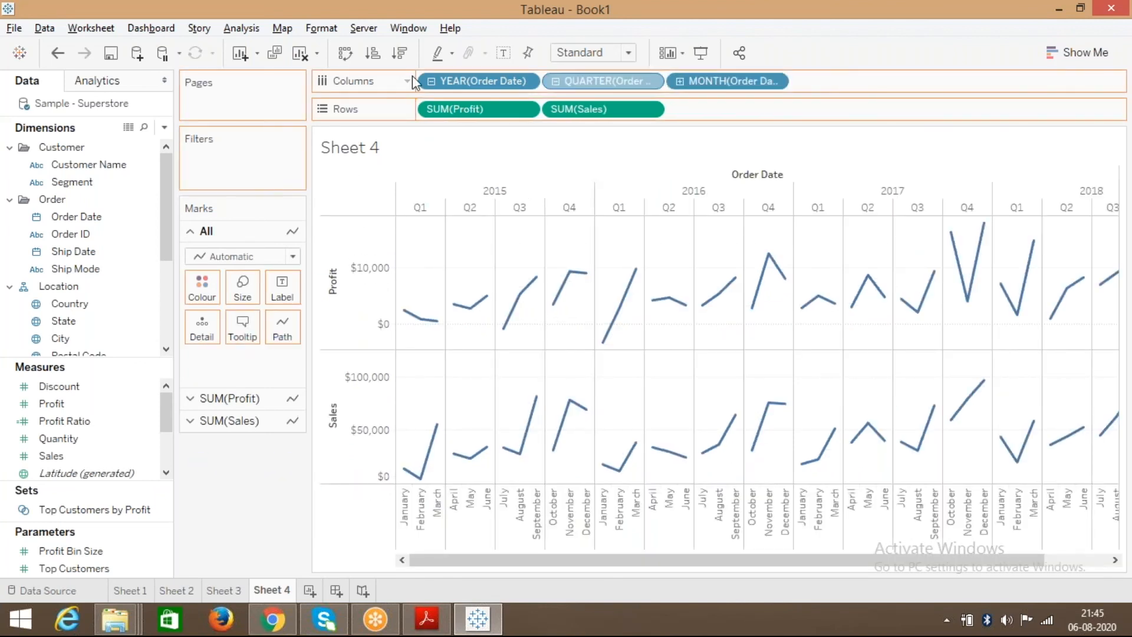
{"action": "left_click_drag", "start_coordinate": [426, 81], "coordinate": [257, 487]}
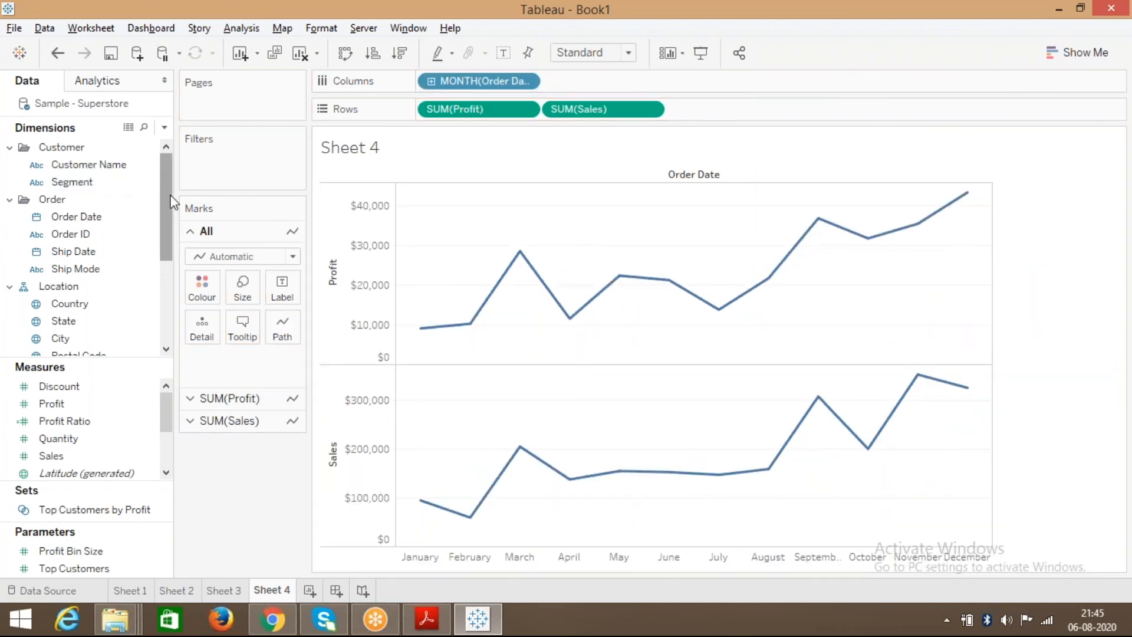
Break the monthly Profit and Sales lines down by Sub-Category by adding the field as mark detail
{"action": "scroll", "coordinate": [171, 263], "scroll_direction": "down", "scroll_amount": 3}
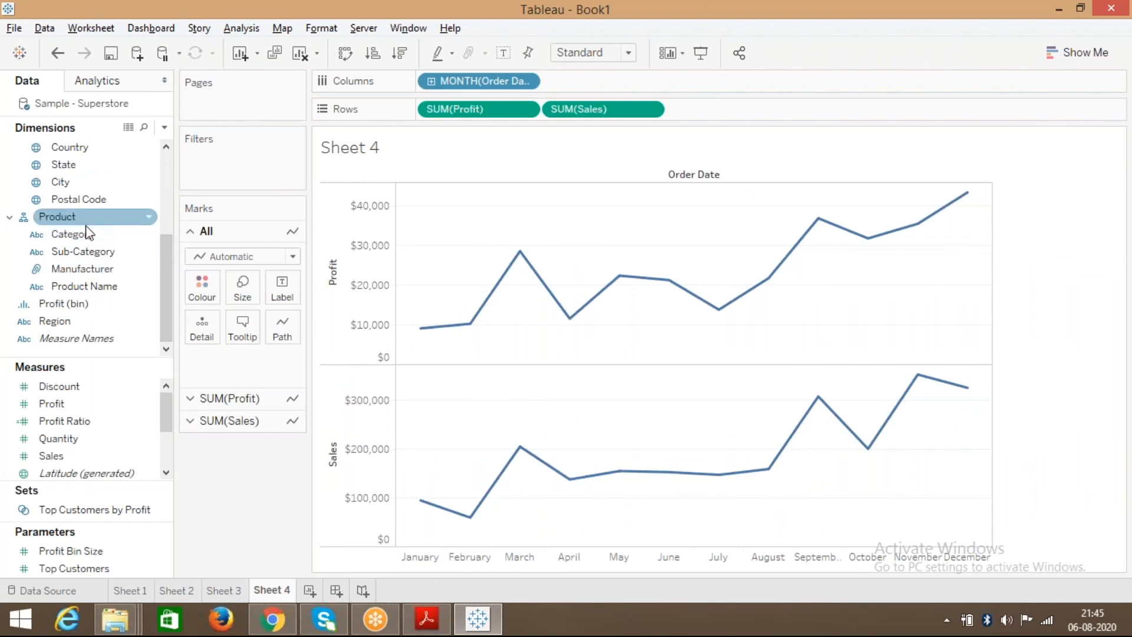
{"action": "left_click_drag", "start_coordinate": [83, 250], "coordinate": [205, 326]}
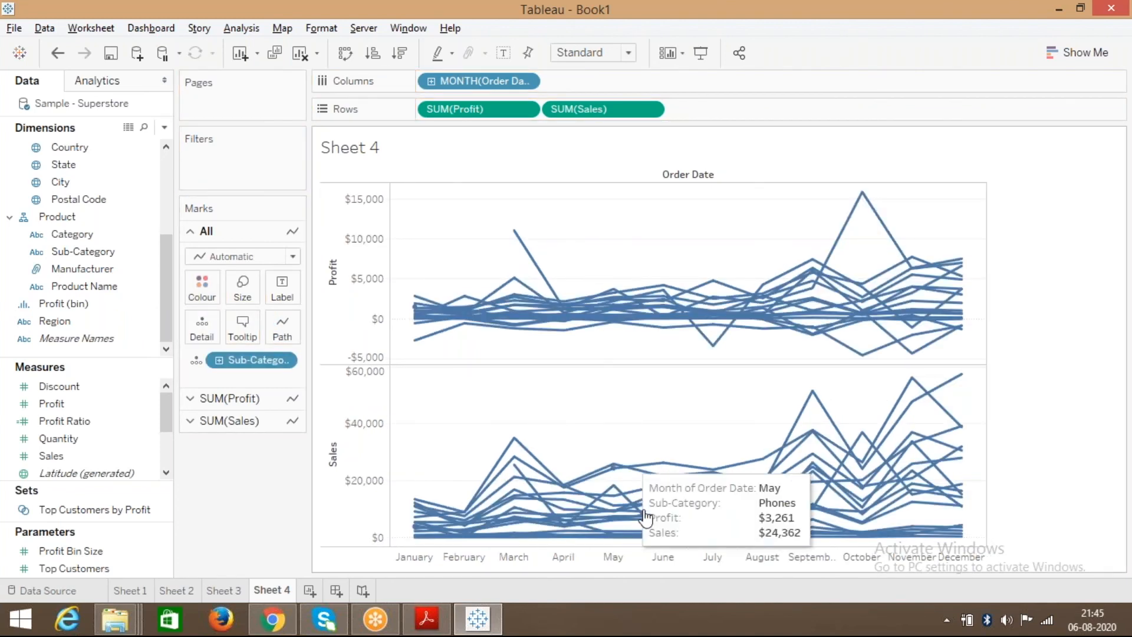
{"action": "mouse_move", "coordinate": [648, 476]}
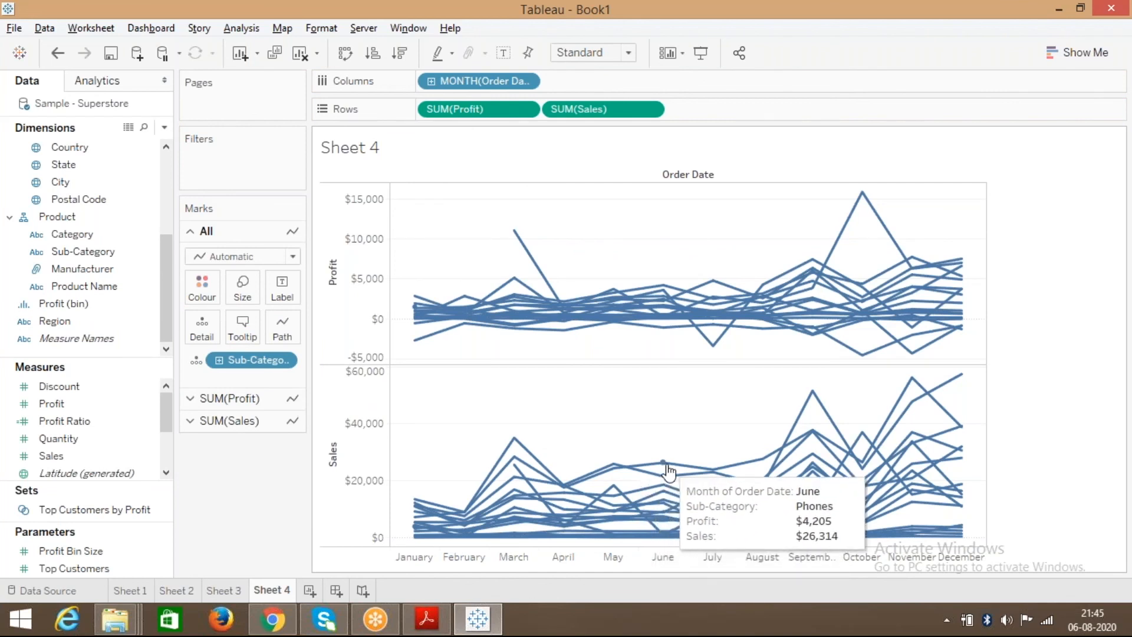
{"action": "mouse_move", "coordinate": [478, 519]}
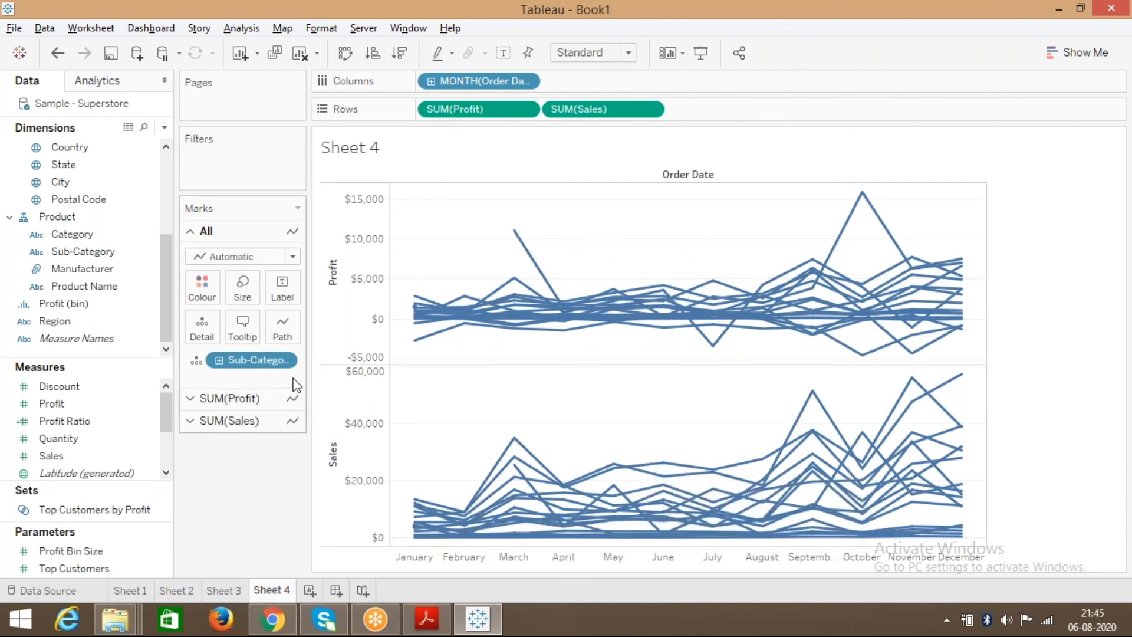
Show the highlighter for Sub-Category and preview individual sub-categories from its list
{"action": "left_click", "coordinate": [284, 360]}
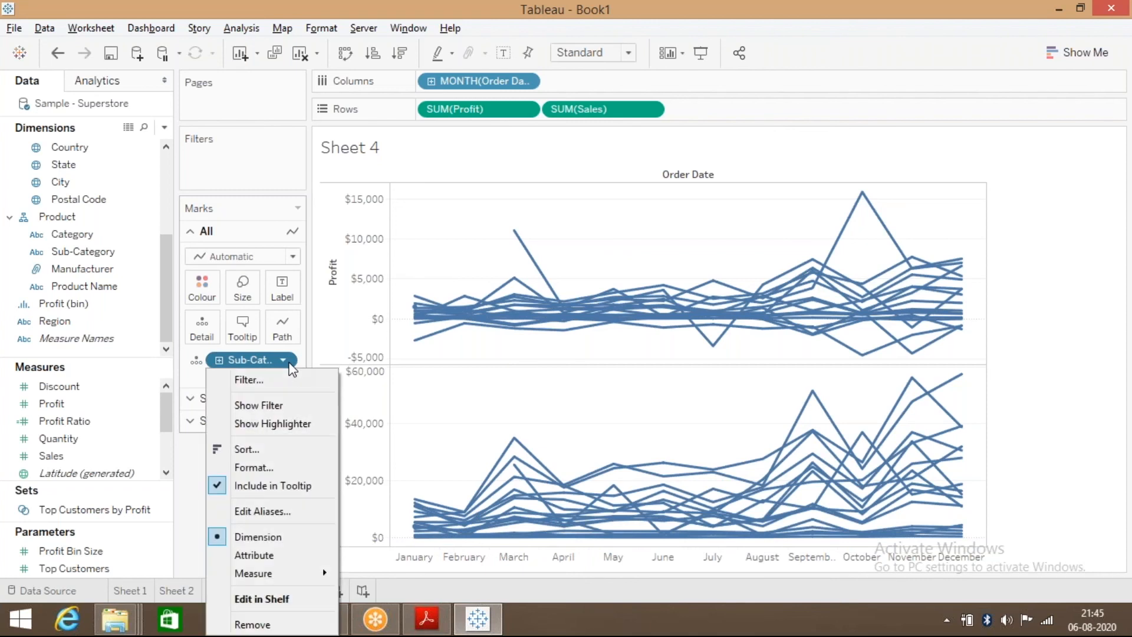
{"action": "left_click", "coordinate": [285, 425]}
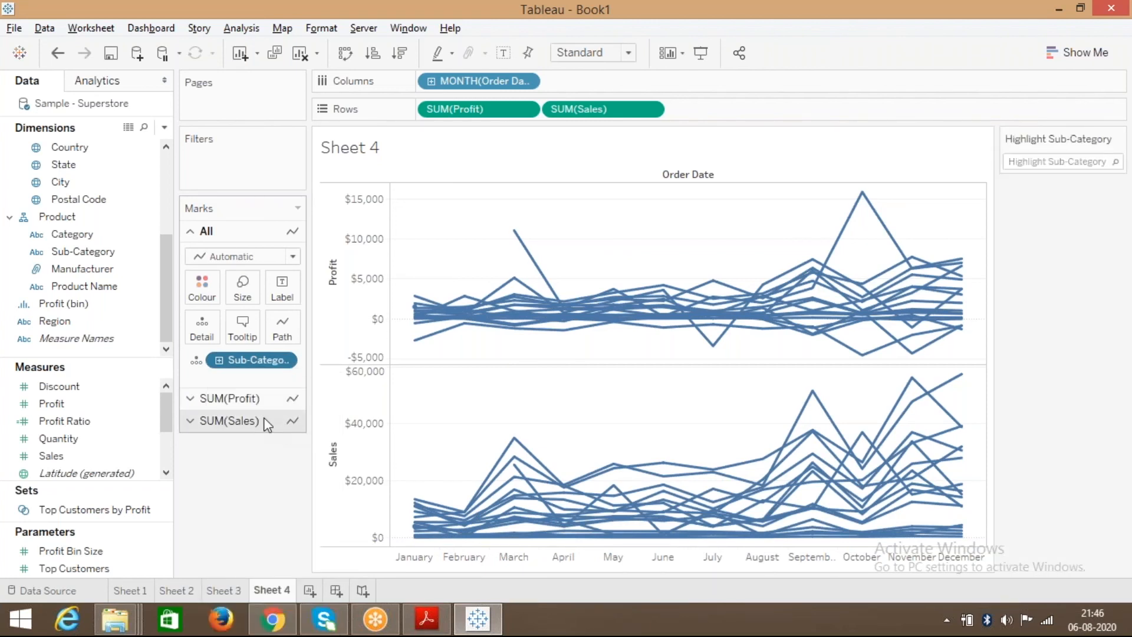
{"action": "left_click", "coordinate": [1050, 162]}
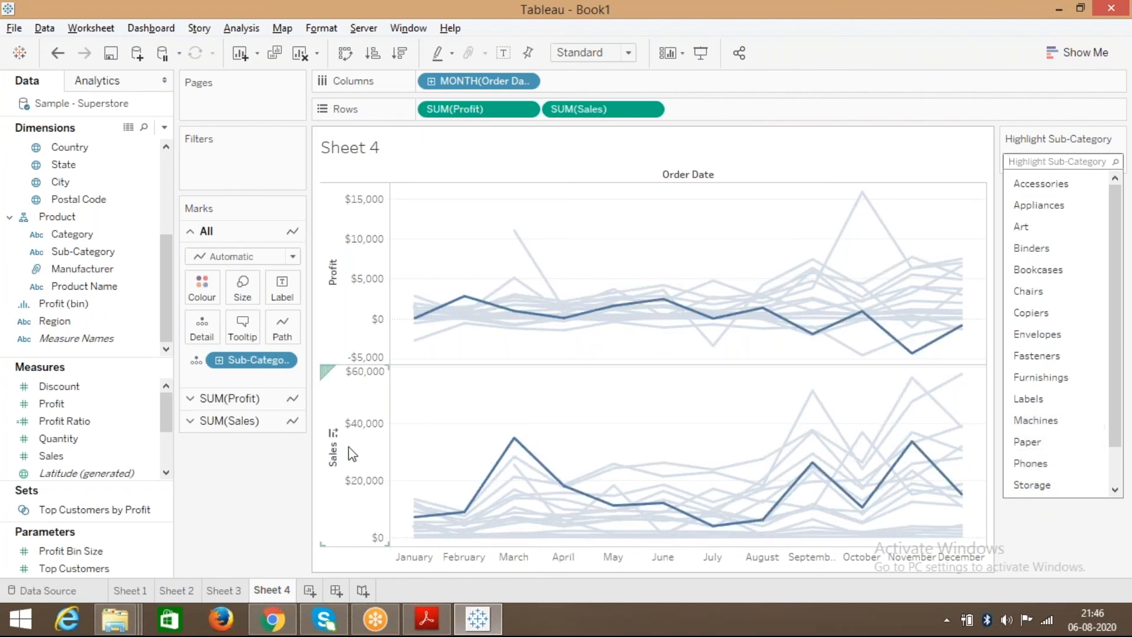
Colour the lines by Sub-Category and highlight Copiers with the Sub-Category highlighter
{"action": "mouse_move", "coordinate": [83, 251]}
{"action": "left_mouse_down"}
{"action": "mouse_move", "coordinate": [126, 283]}
{"action": "mouse_move", "coordinate": [201, 288]}
{"action": "left_mouse_up"}
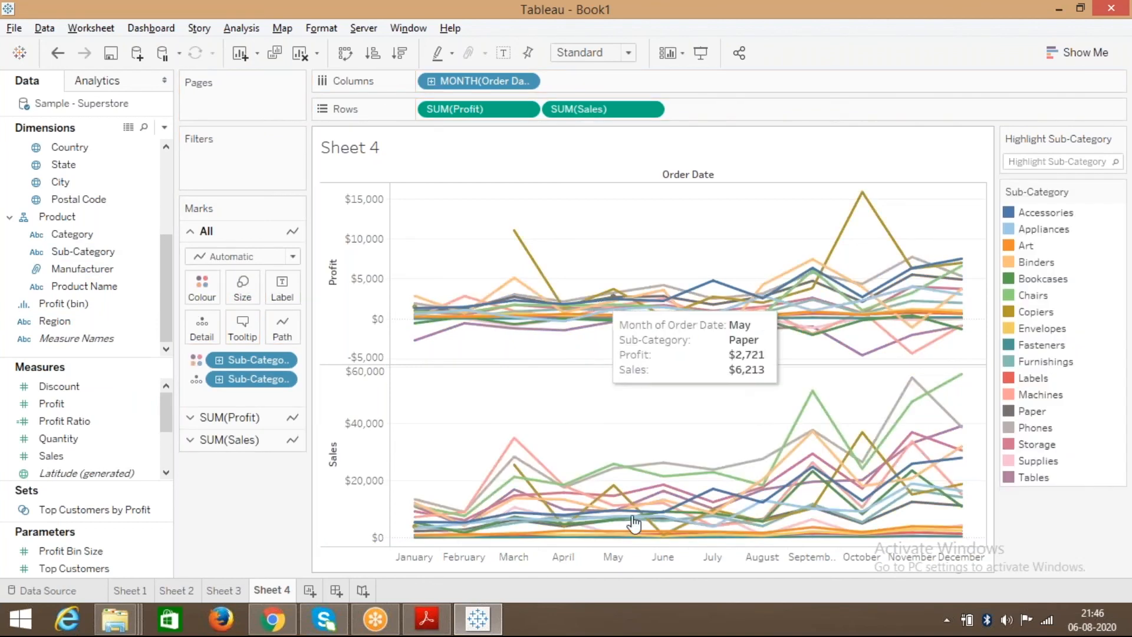
{"action": "left_click", "coordinate": [1059, 161]}
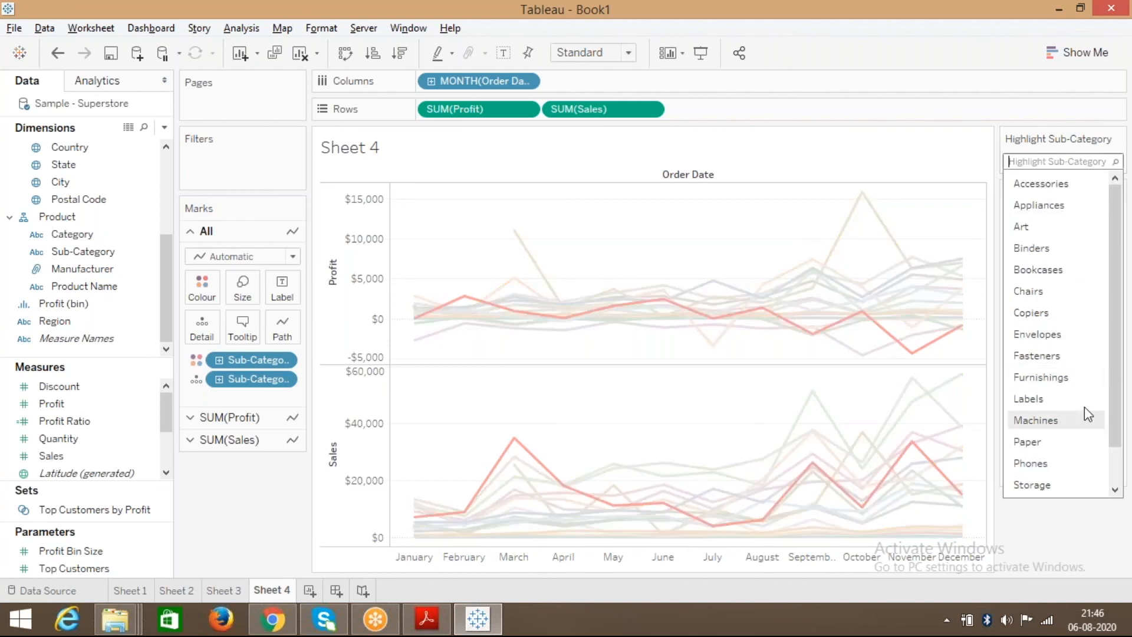
{"action": "left_click", "coordinate": [1032, 313]}
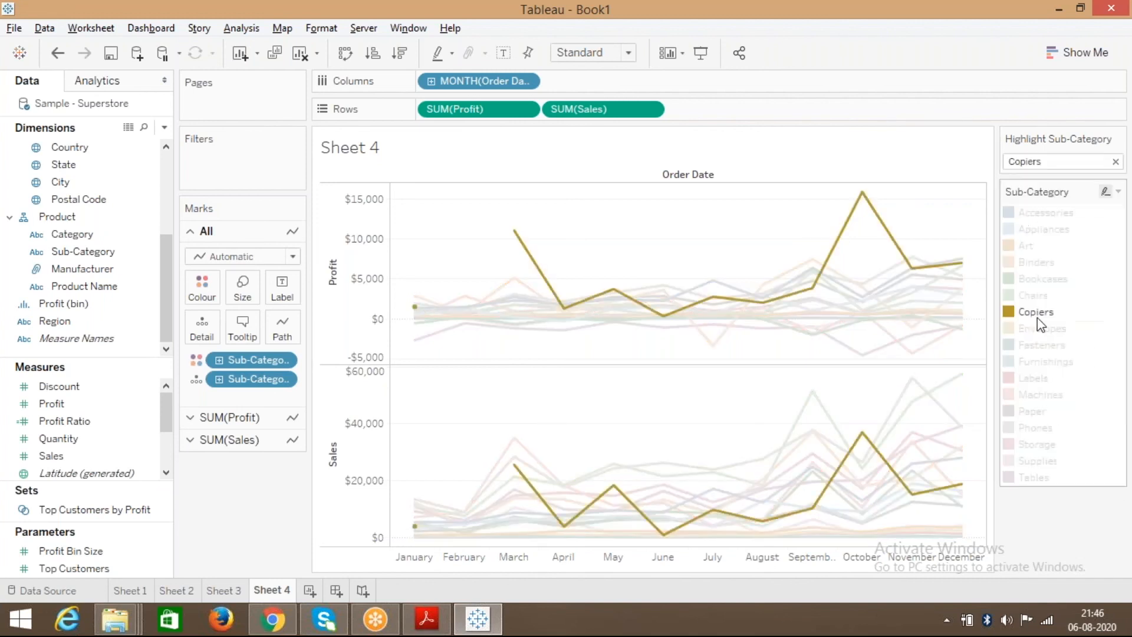
{"action": "left_click", "coordinate": [789, 36]}
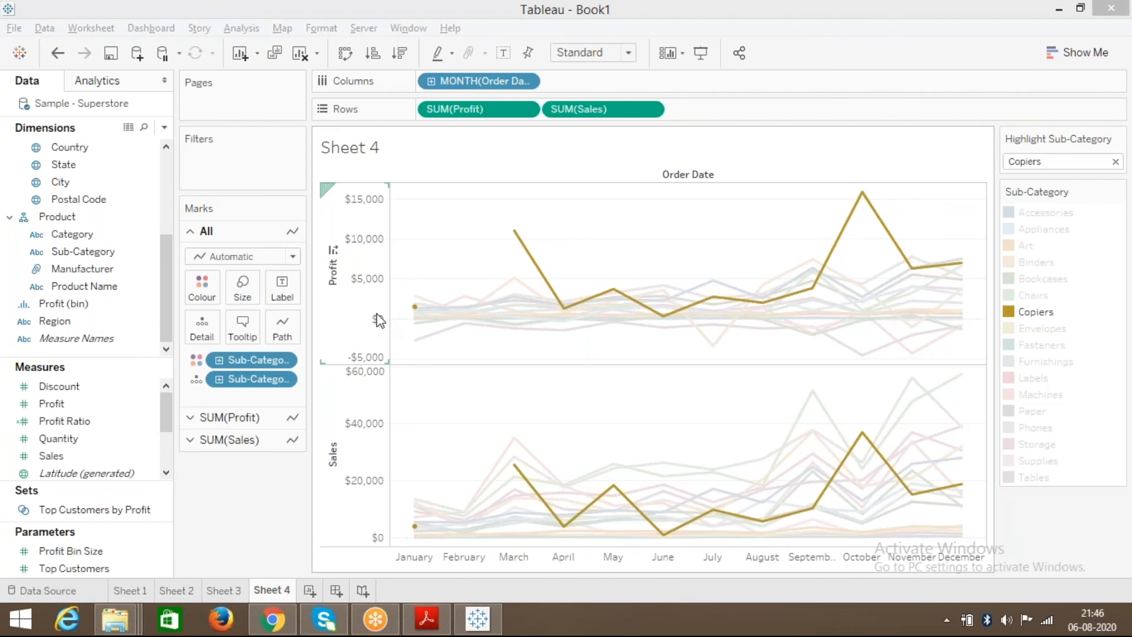
Switch to Tableau Module 2.pdf in Acrobat Reader and go from the highlighting slides to the Dual Axis Graph slide
{"action": "left_click", "coordinate": [426, 626]}
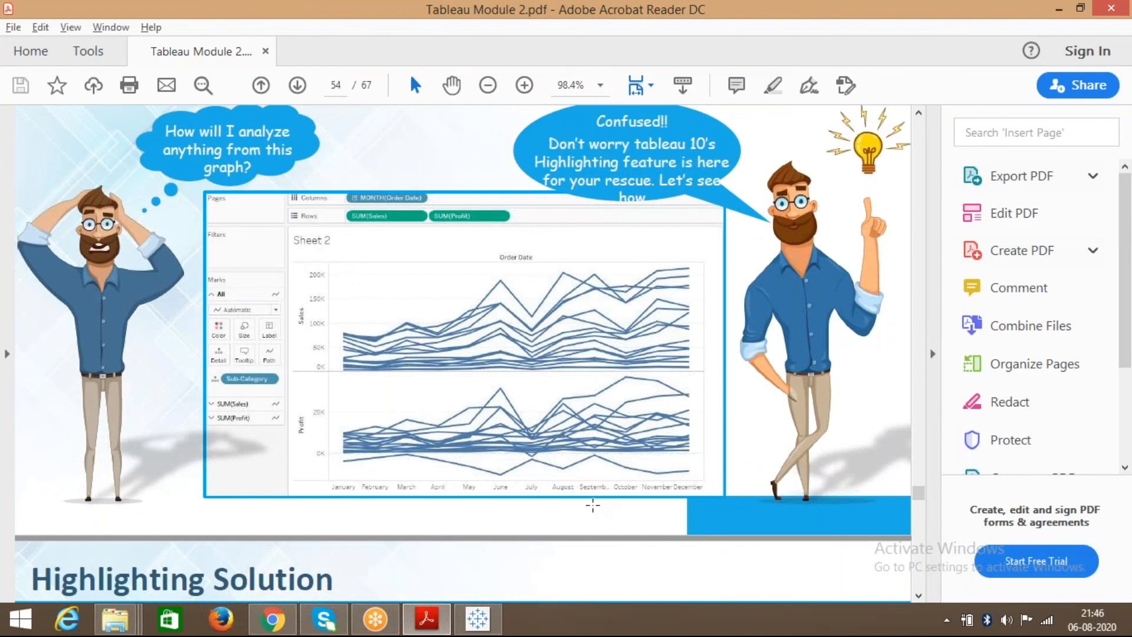
{"action": "left_click", "coordinate": [843, 74]}
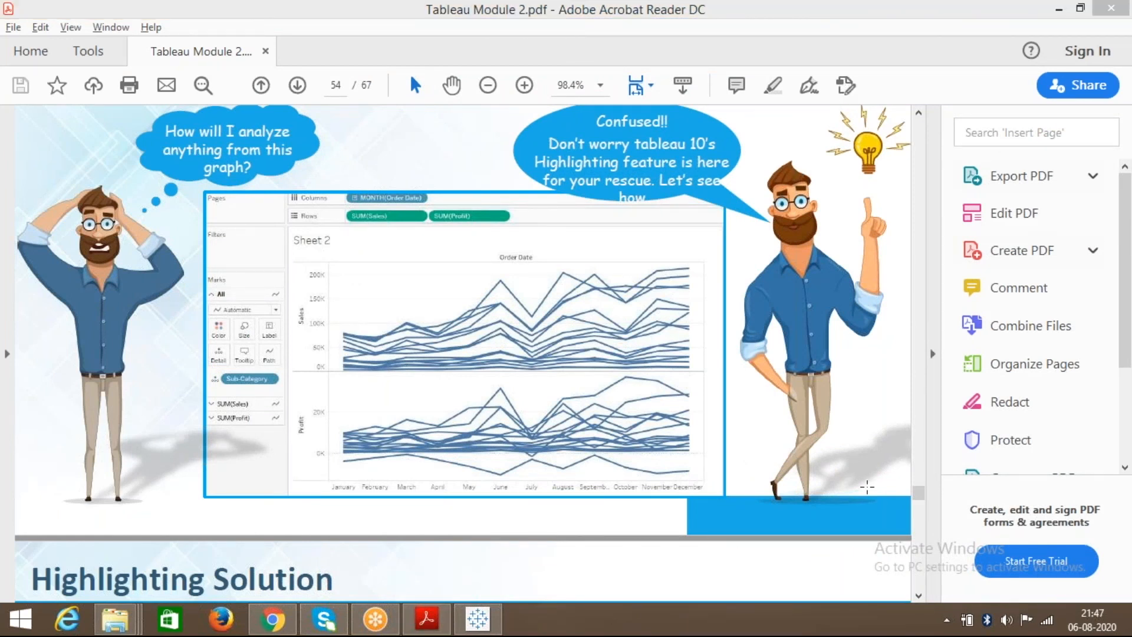
{"action": "left_click", "coordinate": [920, 596]}
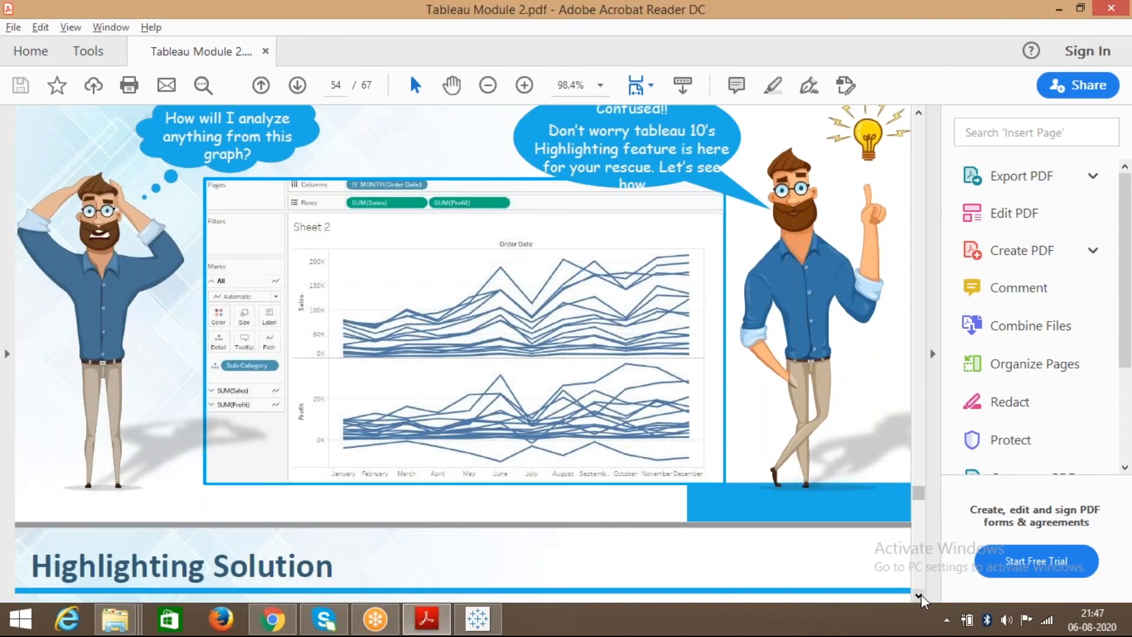
{"action": "left_click", "coordinate": [921, 595]}
{"action": "left_click_drag", "start_coordinate": [920, 594], "coordinate": [919, 591]}
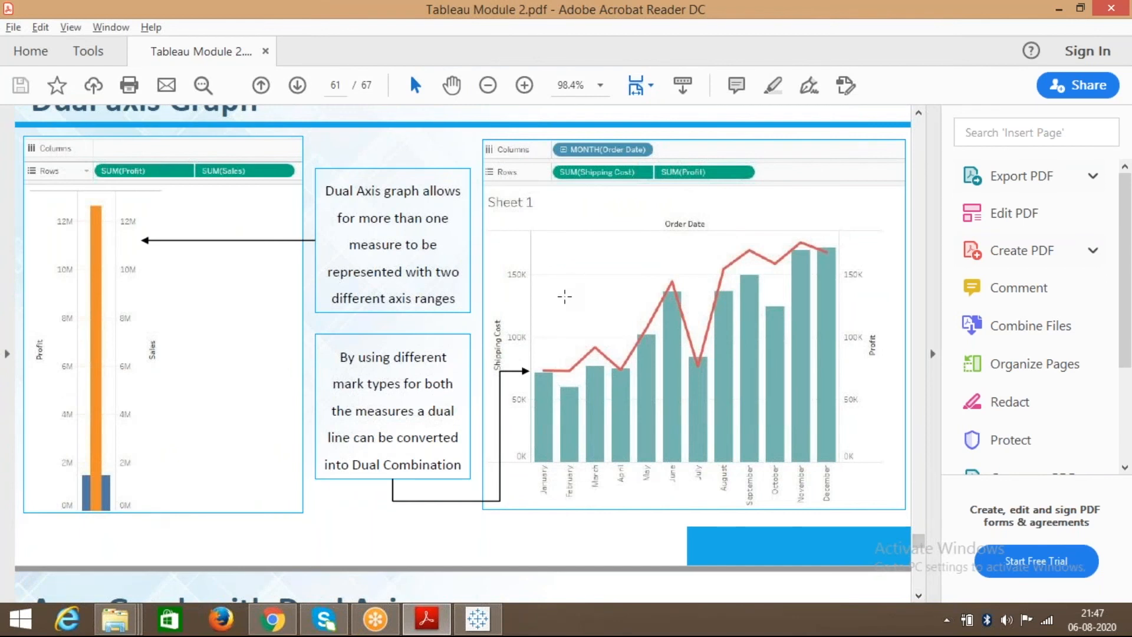